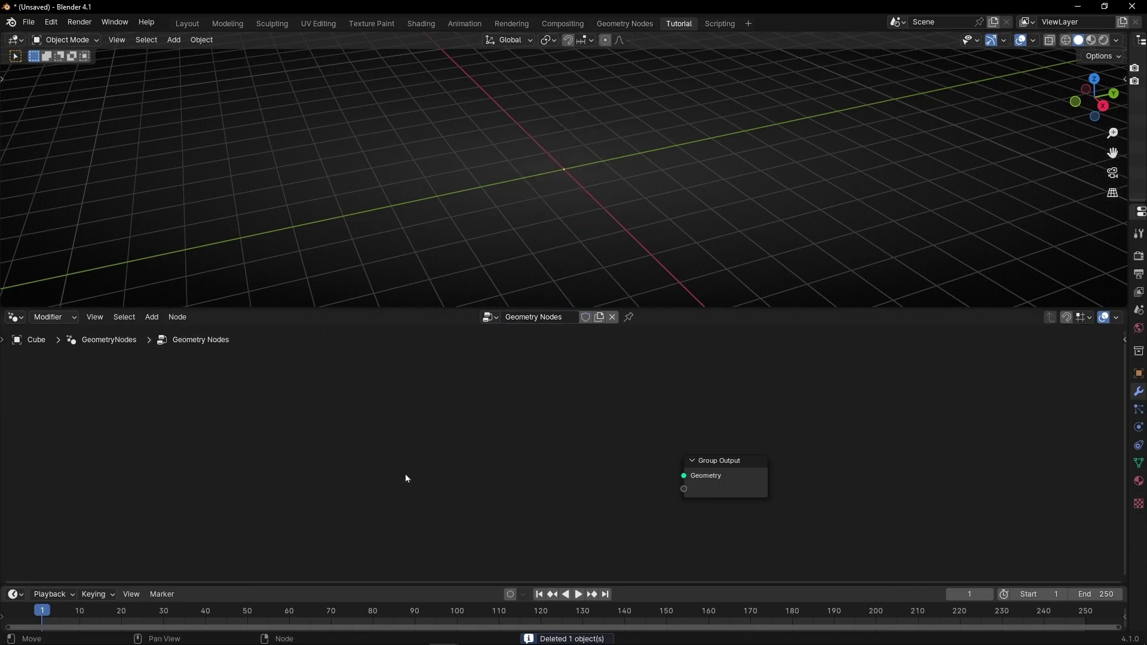
- Add a String to Curves node and connect its Curve Instances output to the Group Output's Geometry input
key("shift+a")
type("str")
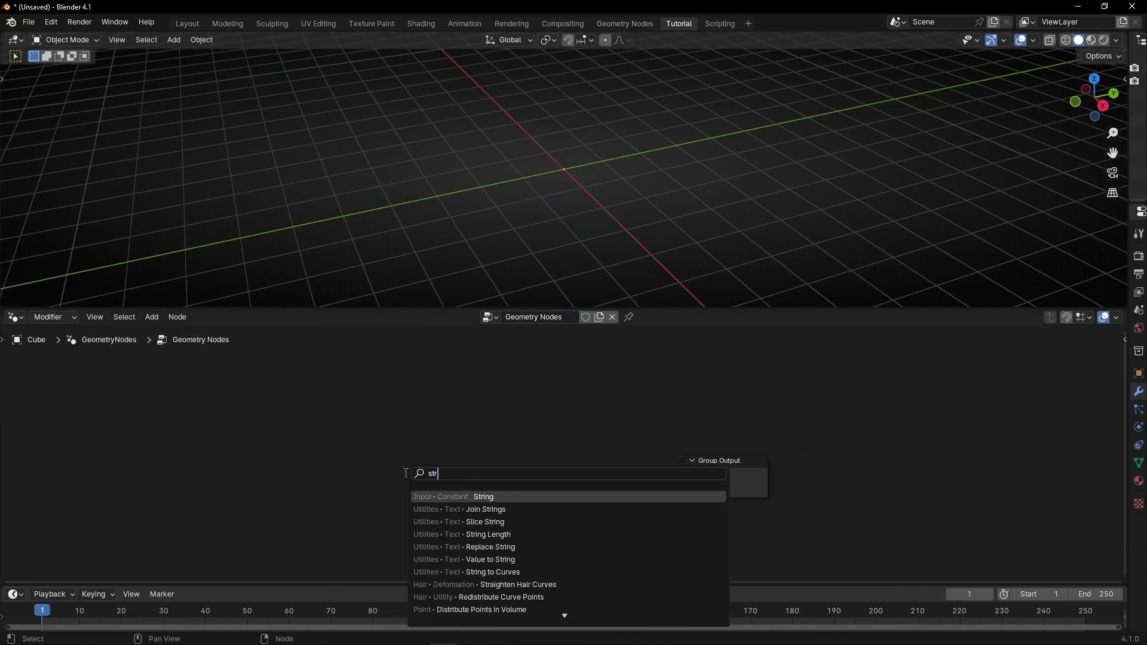
type("ing to")
key("Return")
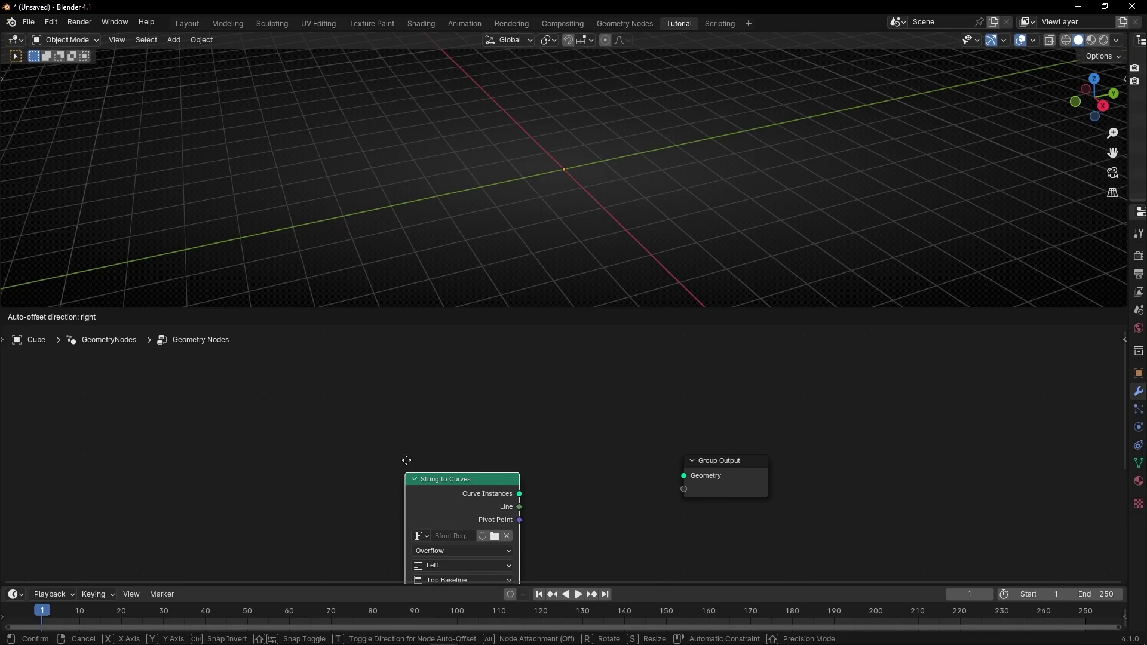
left_click(414, 362)
left_click_drag(528, 395, 685, 475)
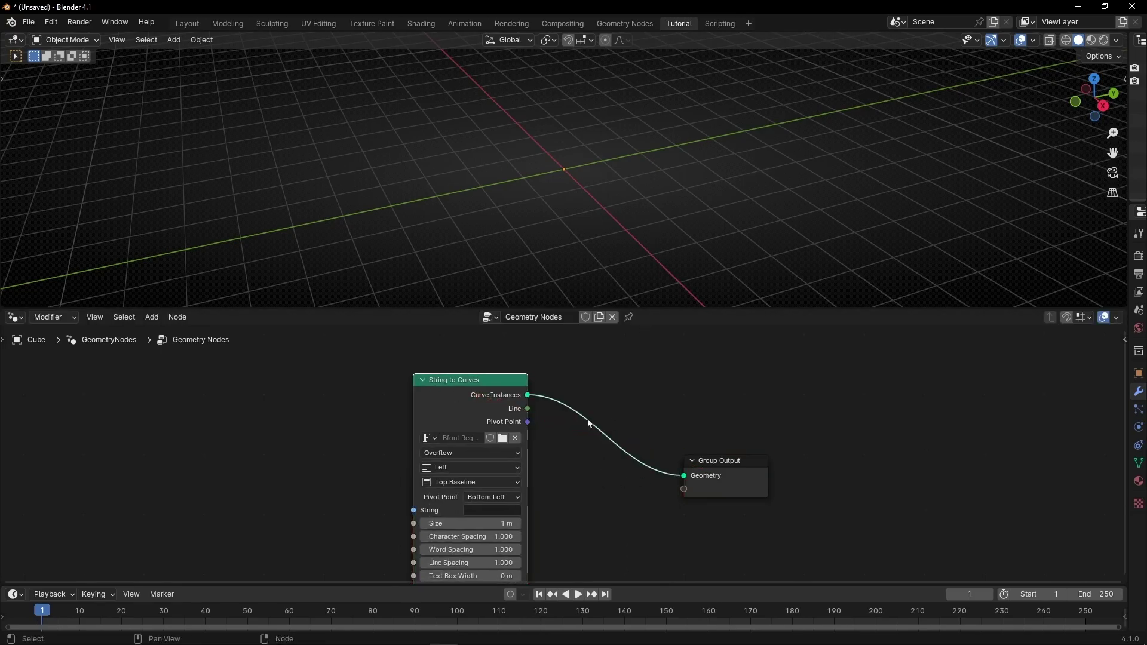
- Set the String to Curves node's String to TEXT
scroll(555, 500, "up", 3)
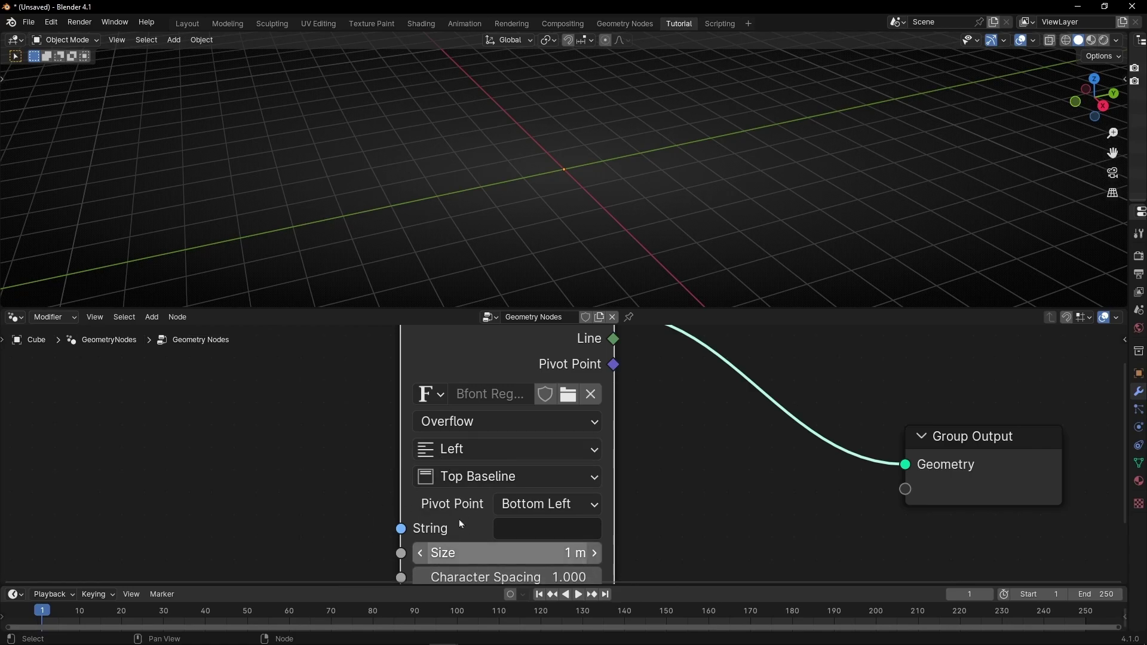
left_click(532, 537)
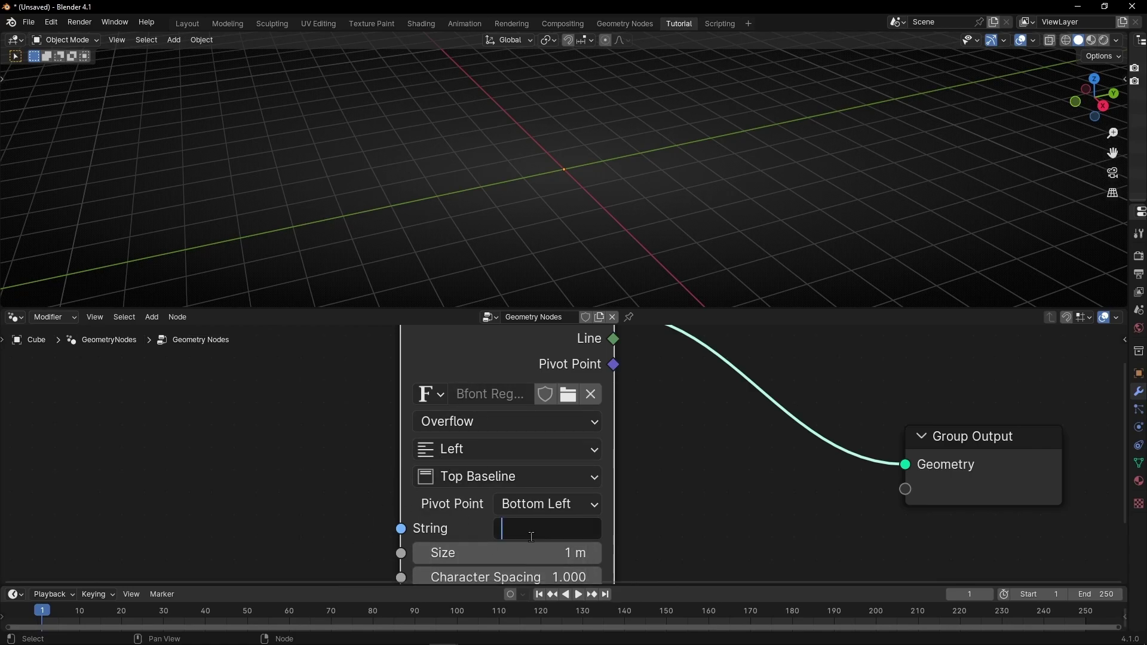
type("TEXT")
key("Return")
middle_click_drag(653, 377, 655, 498)
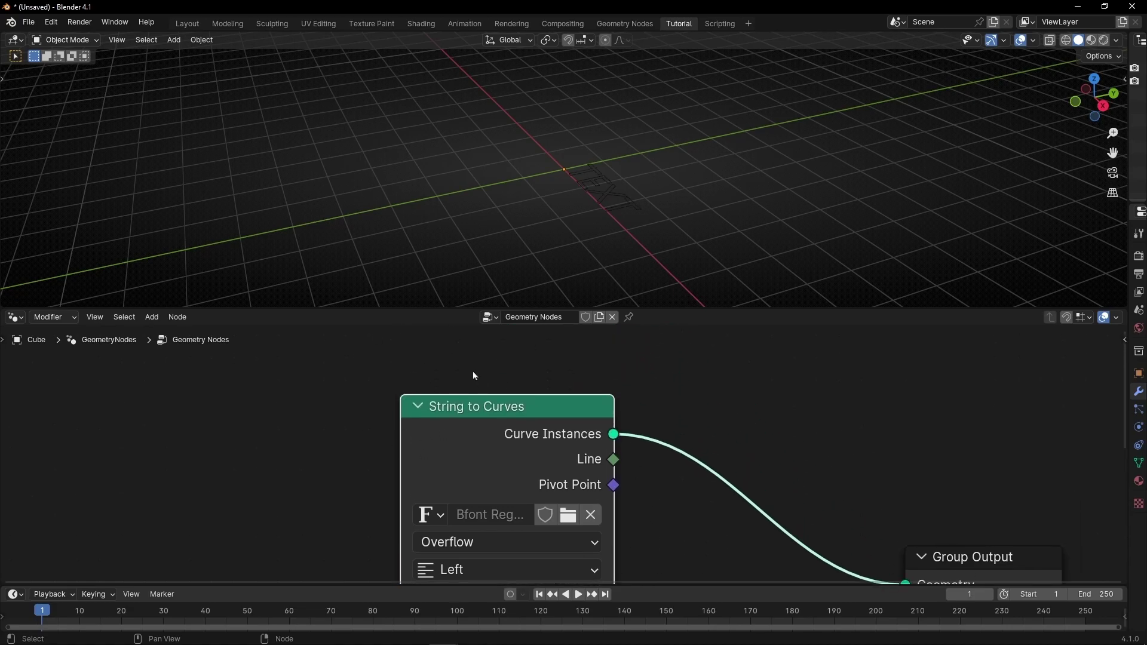
middle_click_drag(493, 492, 503, 470)
- Insert a Fill Curve node between String to Curves and Group Output, checking the text object from the top view
left_click(607, 204)
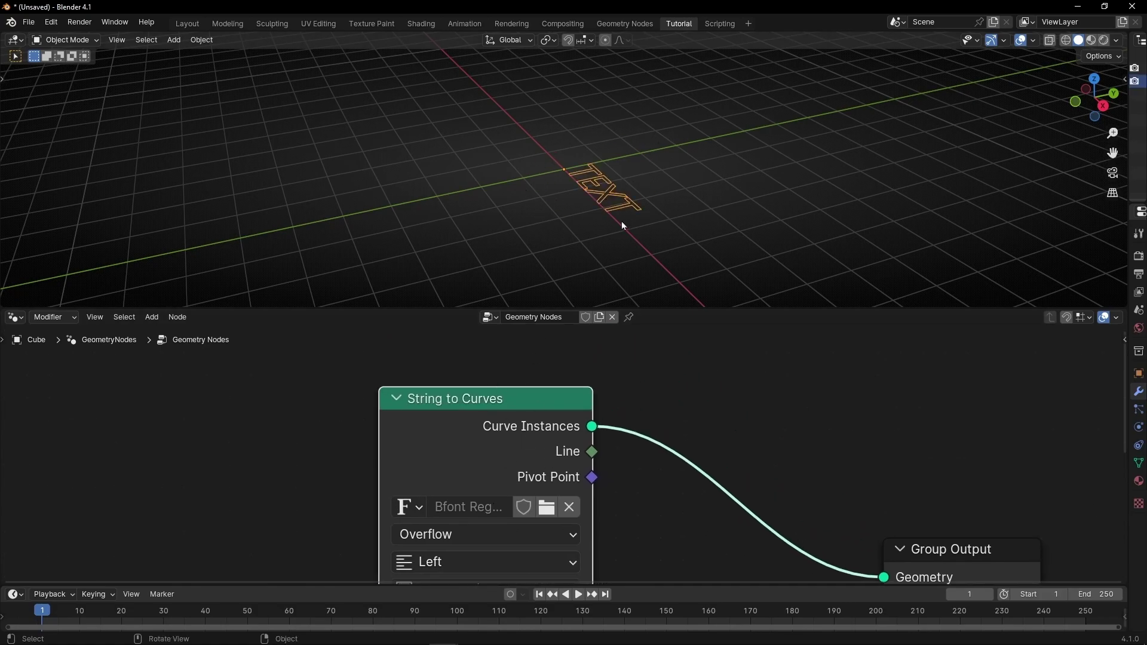
left_click(1095, 79)
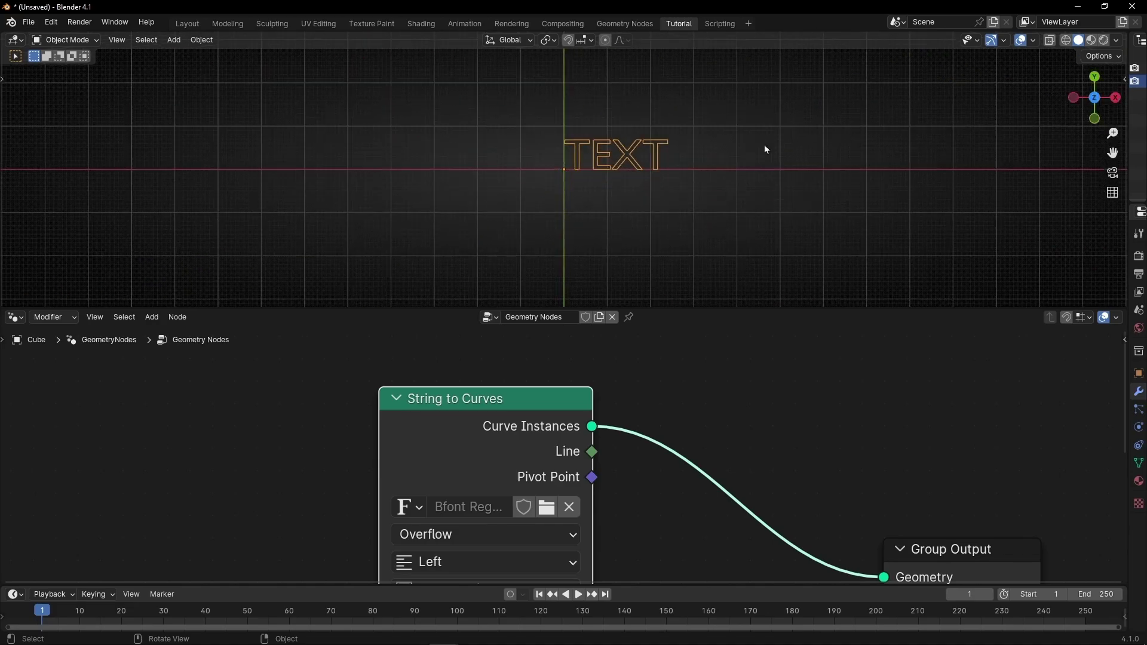
scroll(615, 169, "up", 4)
middle_click_drag(674, 350, 462, 323)
left_click_drag(740, 551, 847, 444)
key("shift+a")
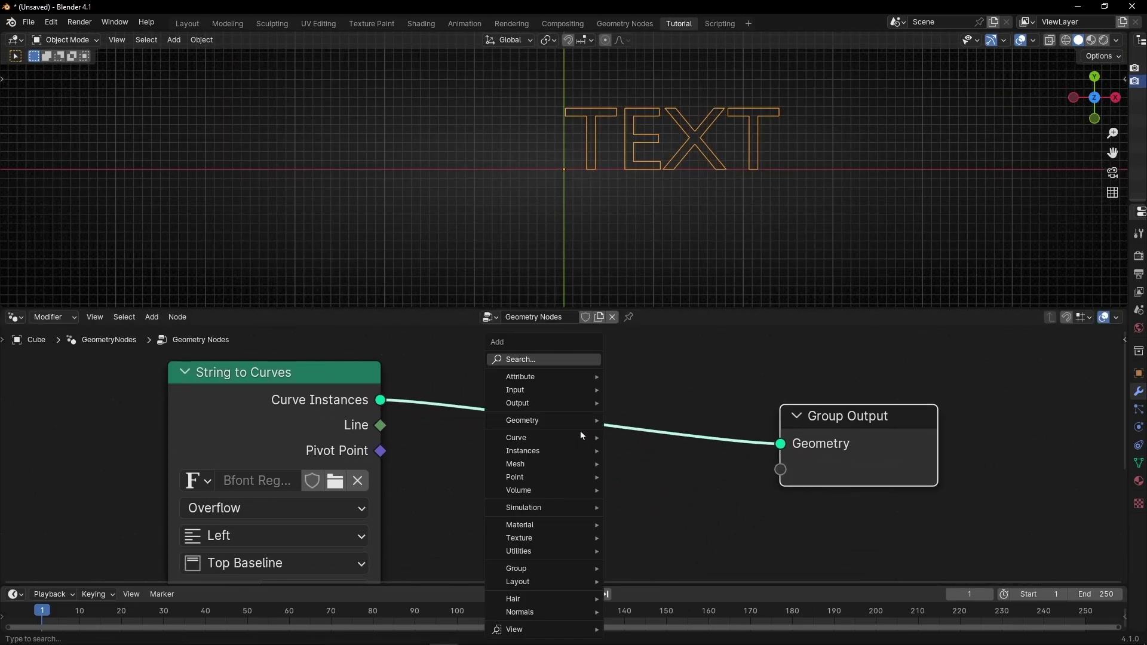
type("fill")
key("Return")
left_click(507, 380)
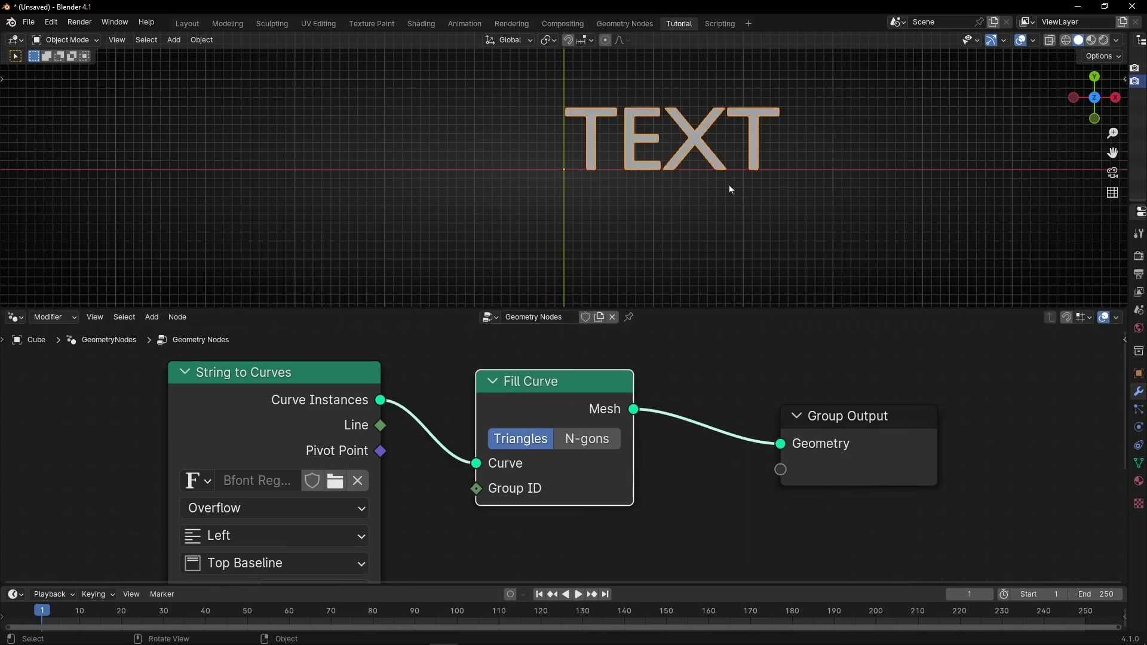
- Set the String to Curves alignment to Center and Middle, and hide the viewport overlays
middle_click_drag(395, 496, 564, 413)
left_click(563, 413)
left_click(432, 460)
left_click(407, 531)
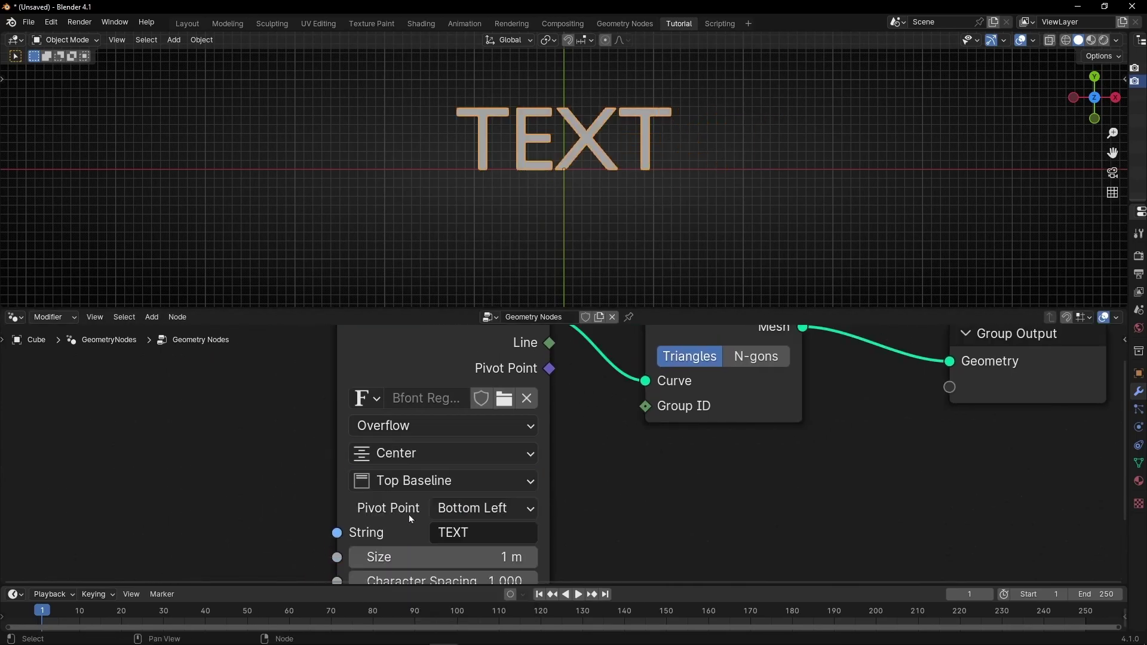
left_click(412, 481)
left_click(412, 410)
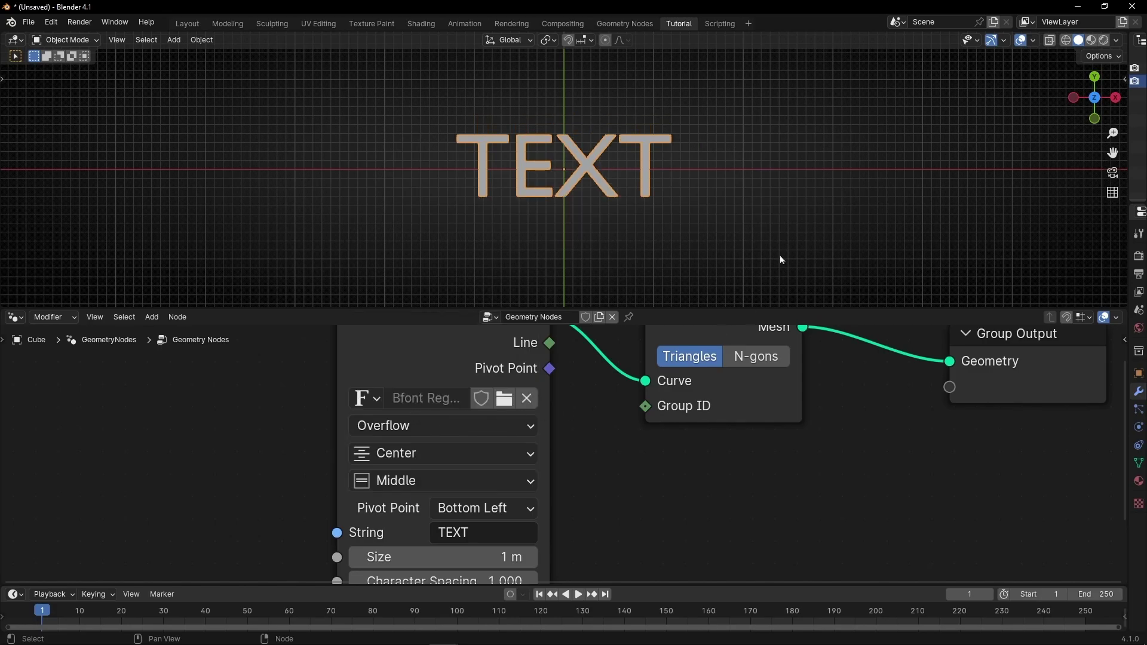
left_click(1022, 41)
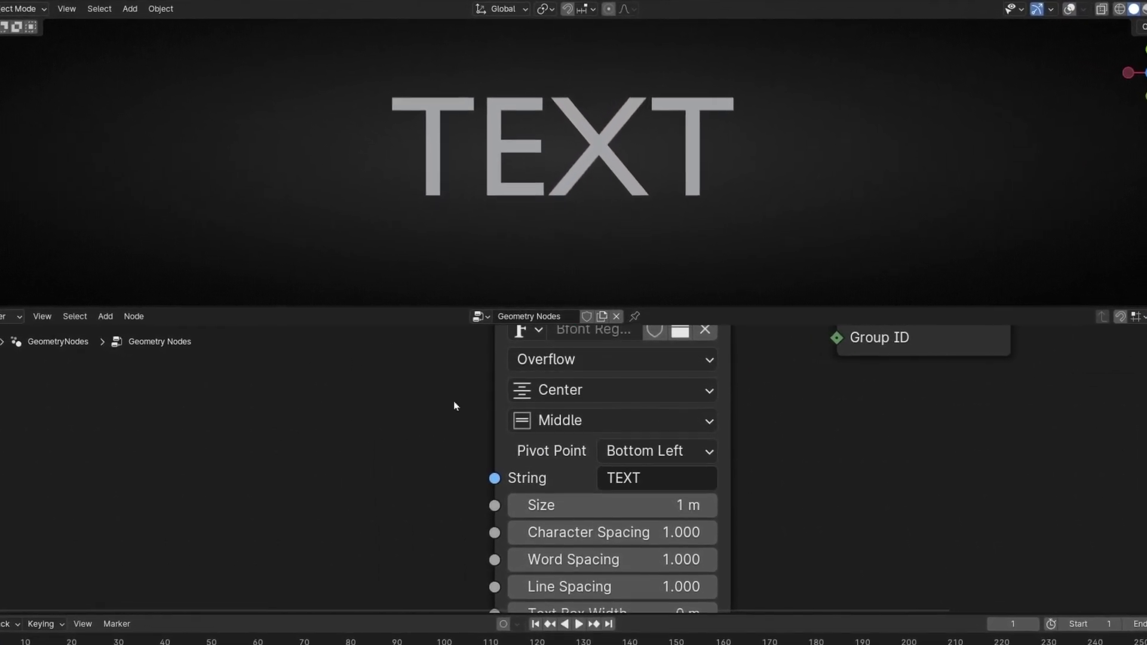
- Feed the String input of String to Curves from a new Value to String node
middle_click_drag(421, 464, 527, 463)
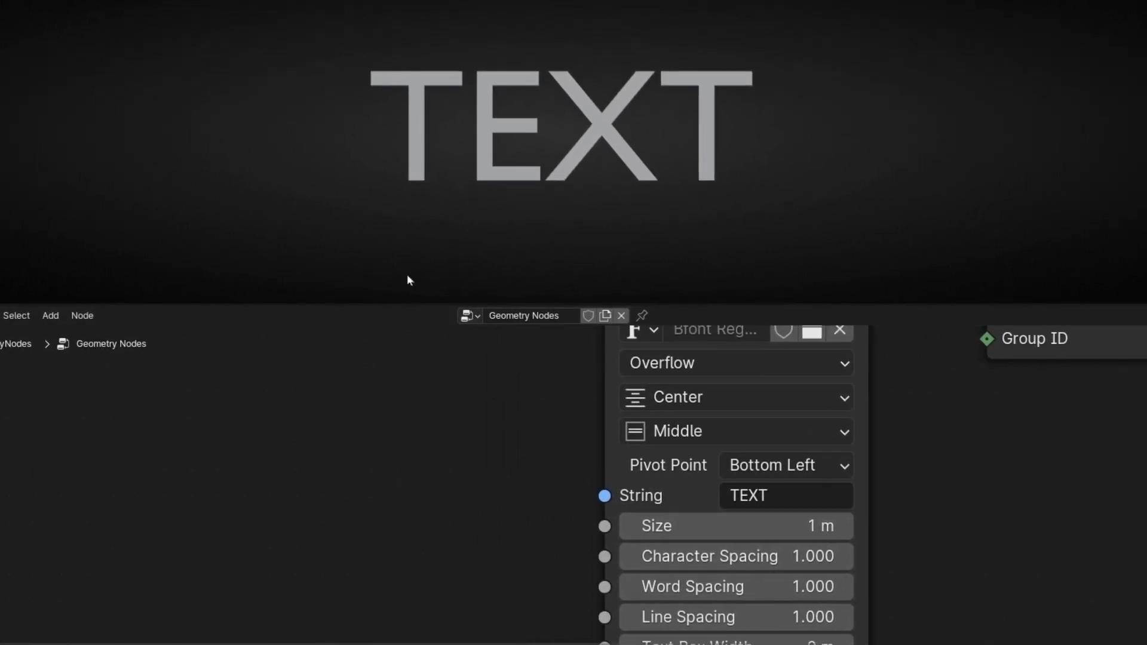
left_click_drag(613, 496, 310, 492)
type("va")
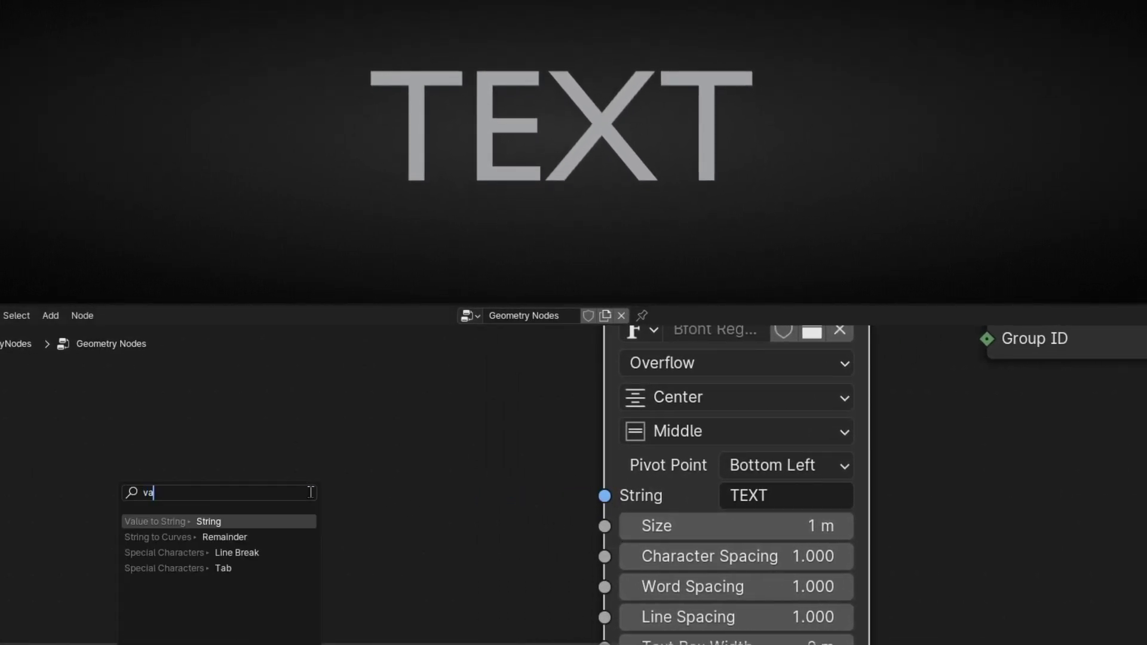
type("lue to")
key("Return")
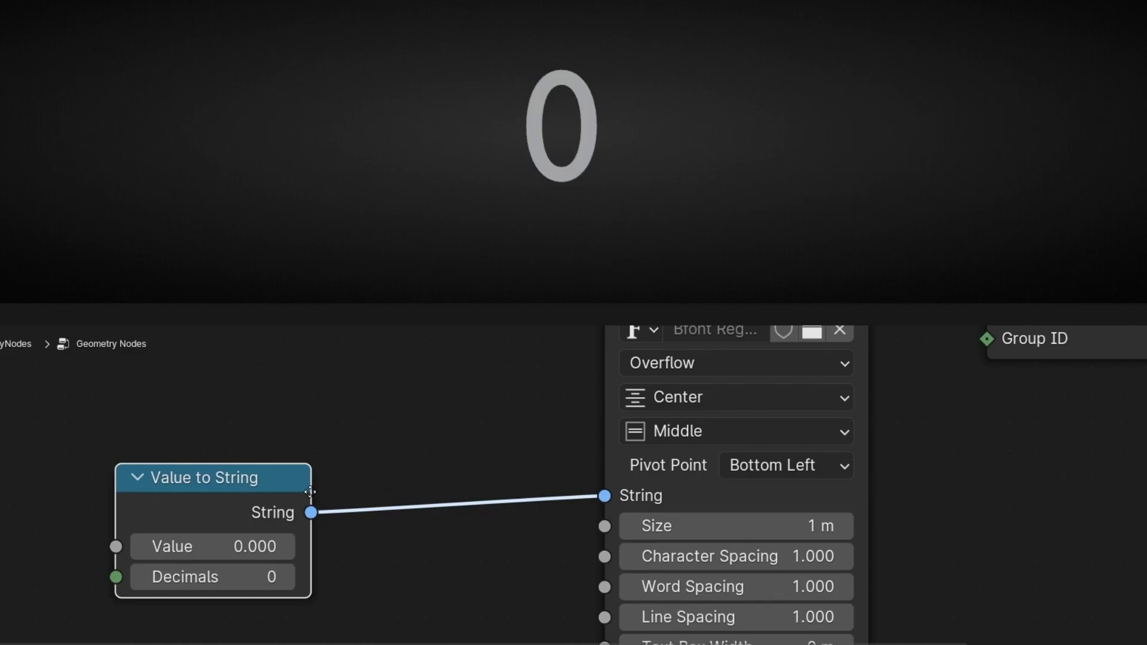
left_click(412, 457)
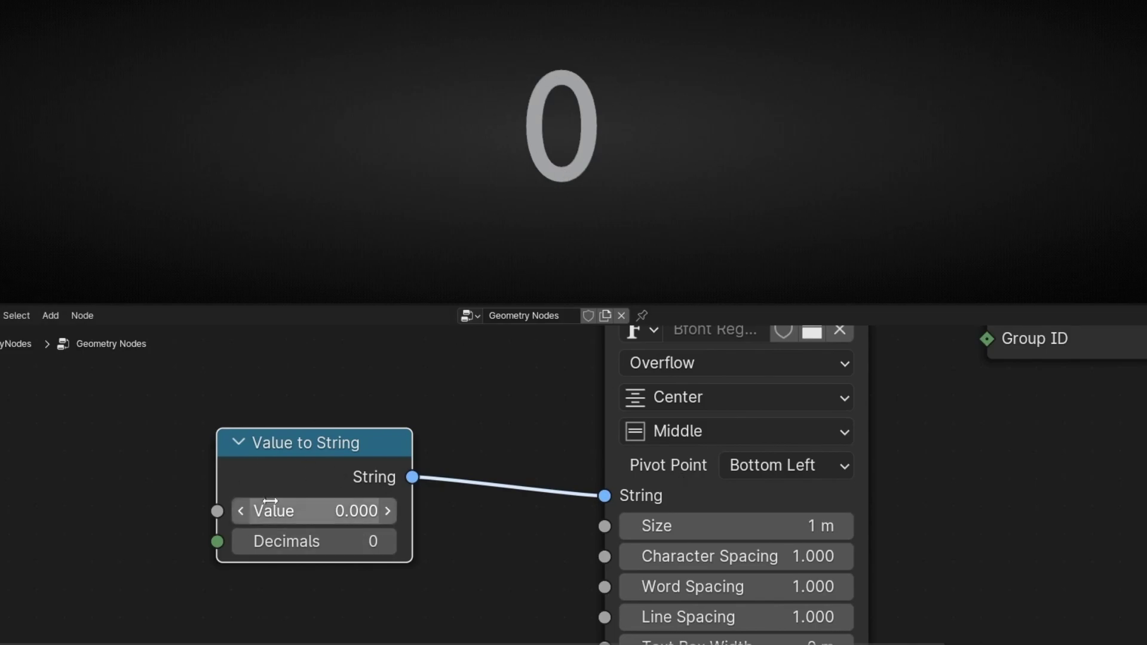
- Raise the Value to String node's Value to 105 and feed that input from a new Integer node
left_click_drag(269, 505, 753, 506)
left_click_drag(335, 511, 598, 511)
middle_click_drag(141, 500, 658, 485)
left_click_drag(657, 485, 148, 477)
type("inti")
key("Return")
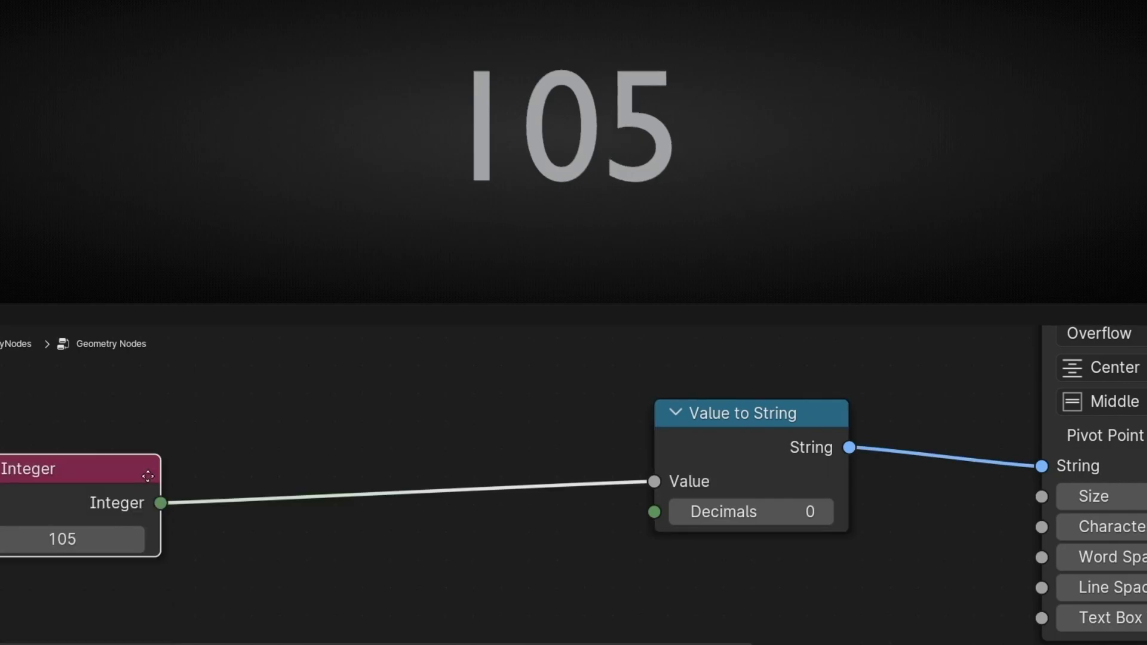
left_click(149, 476)
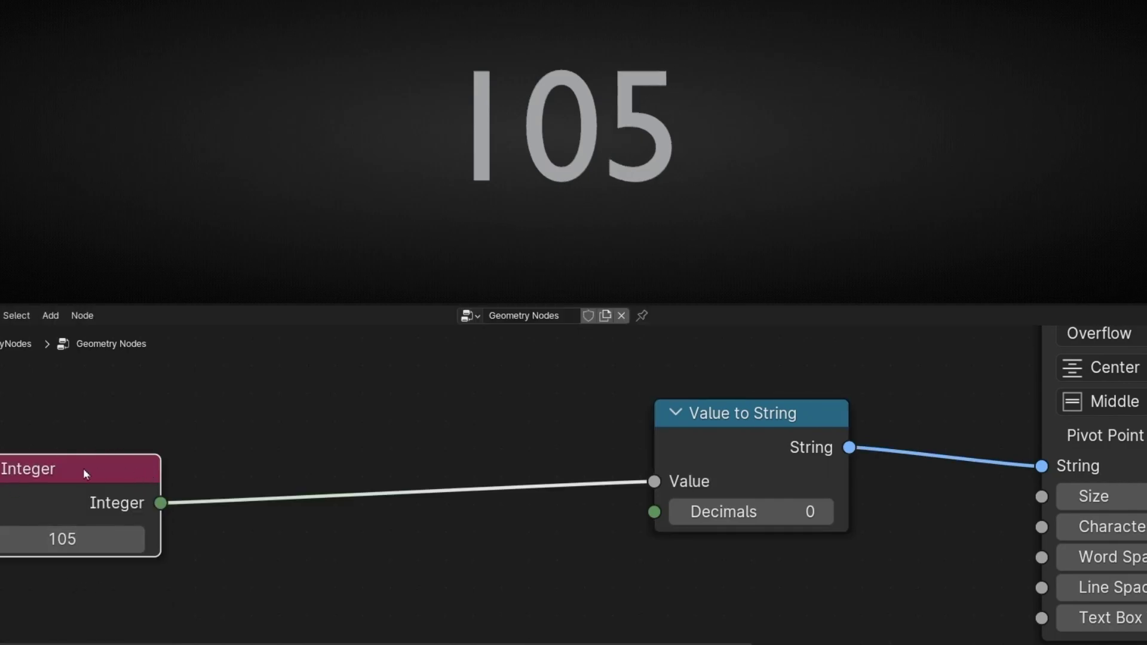
- Set the Integer node to 152 and enclose it in a frame labelled TIME
mouse_move(60, 539)
left_mouse_down()
mouse_move(90, 540)
mouse_move(77, 539)
left_mouse_up()
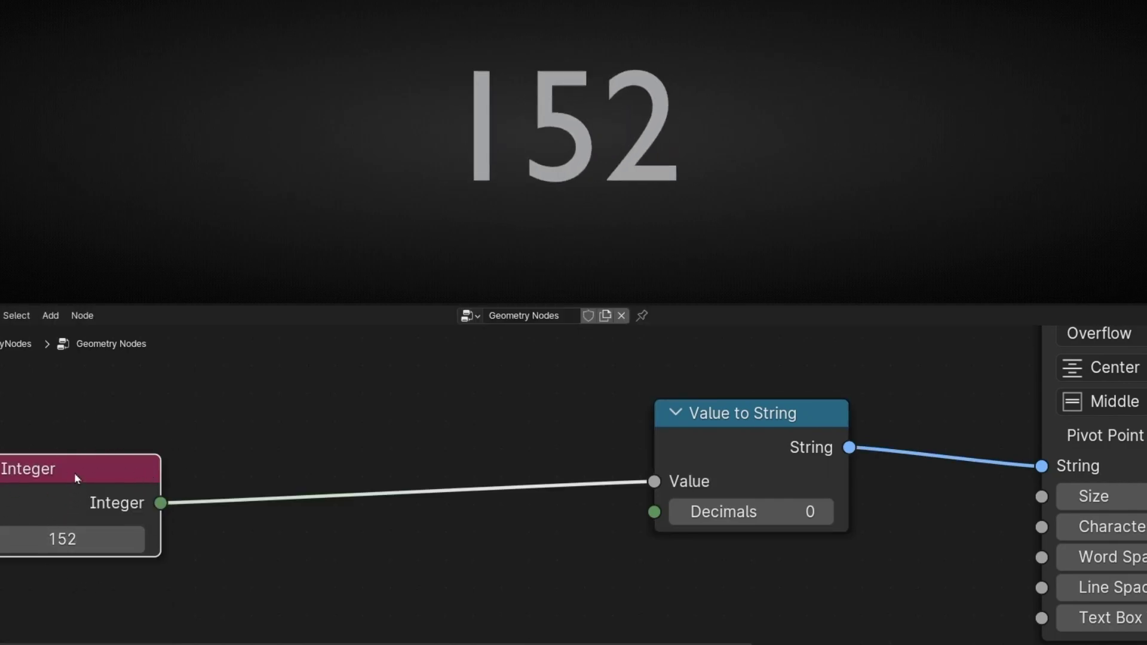
left_click_drag(90, 479, 144, 477)
key("ctrl+j")
key("F2")
type("TIME")
key("Return")
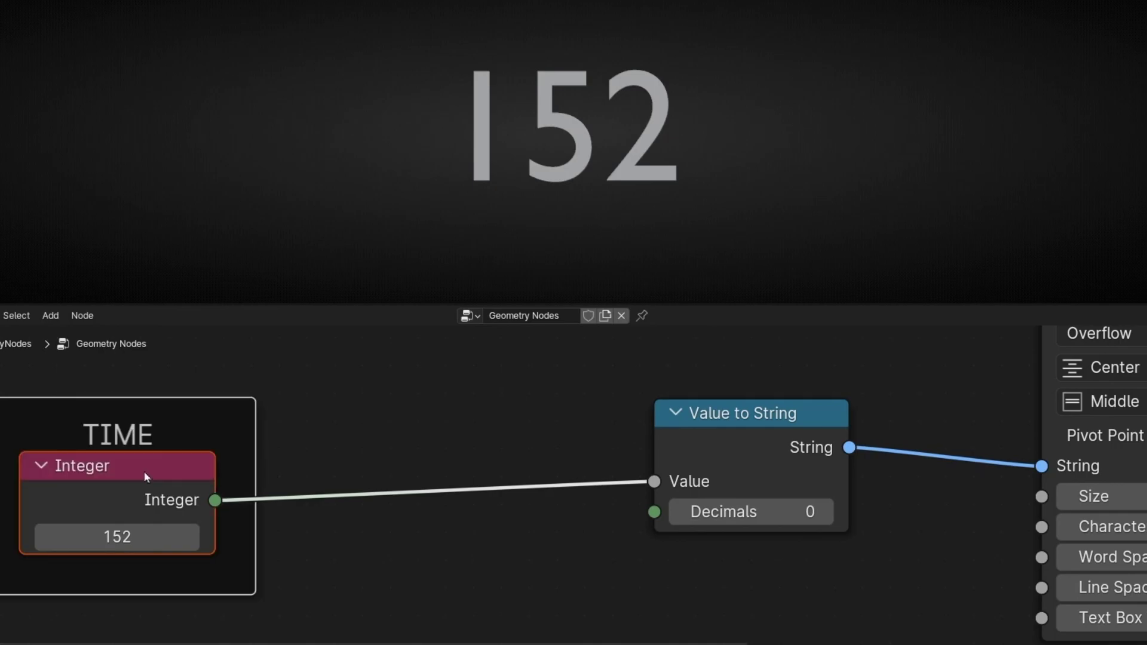
middle_click_drag(388, 438, 576, 452)
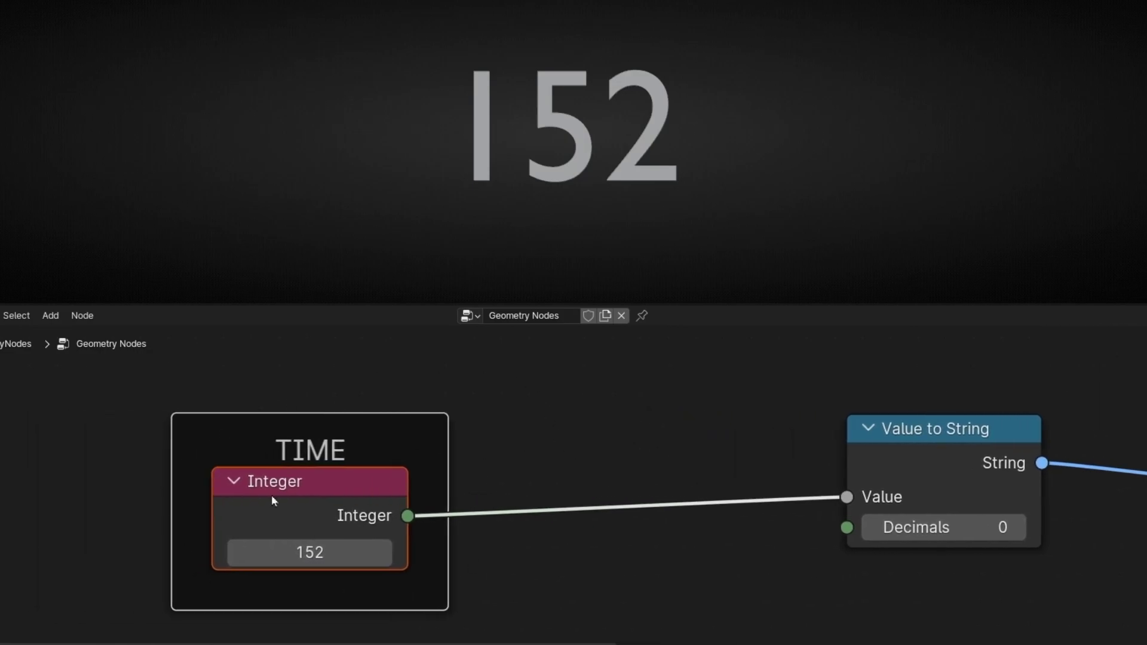
left_click_drag(359, 418, 307, 396)
- Lower the TIME integer to 59 and step it up one at a time to 66
left_click_drag(267, 536, 211, 530)
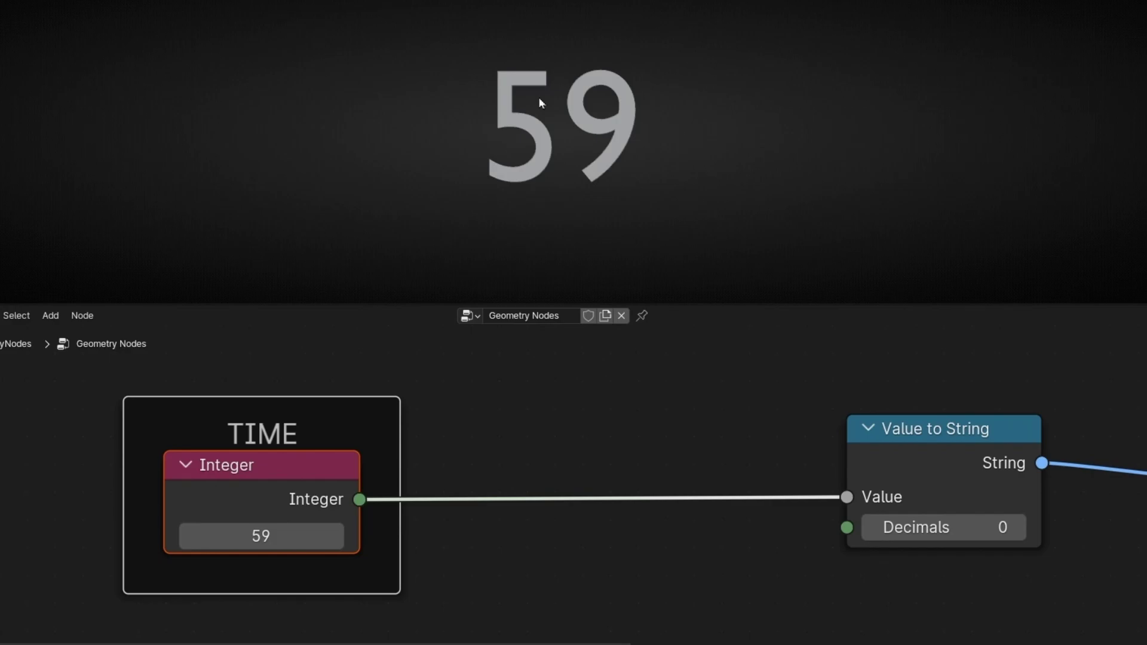
left_click(336, 536)
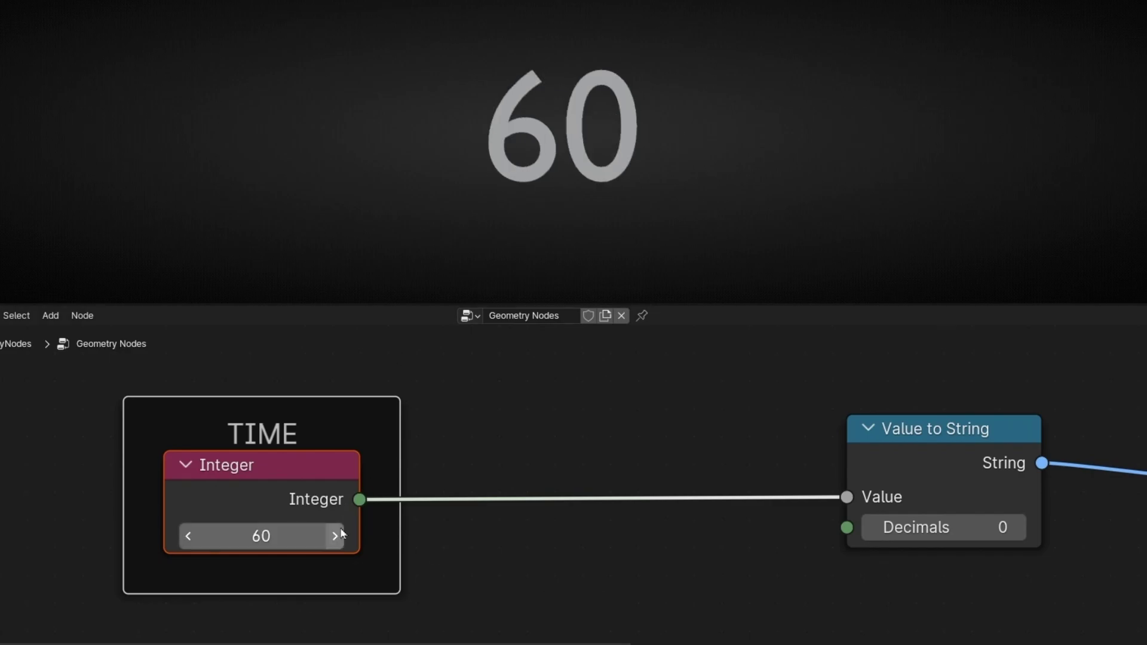
left_click(335, 536)
left_click(335, 536)
left_click(336, 536)
left_click(336, 536)
left_click(336, 536)
left_click(335, 536)
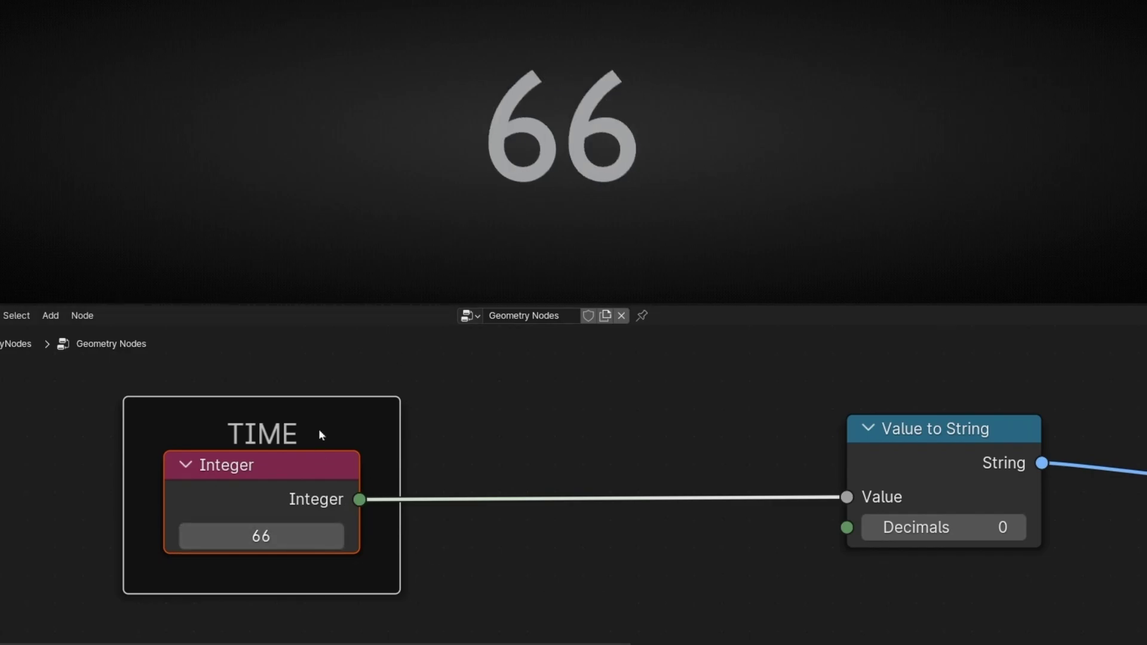
key("Escape")
- Insert a Math node set to Floored Modulo between the Integer and Value to String nodes
key("shift+a")
type("math")
key("Return")
left_click(484, 391)
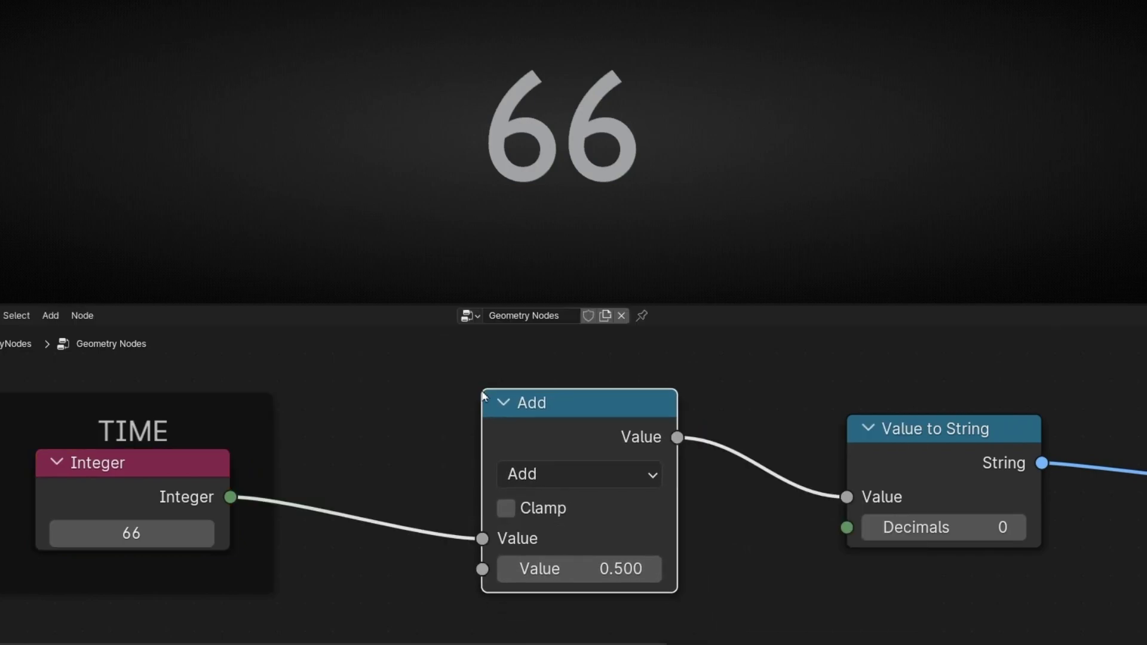
left_click(562, 487)
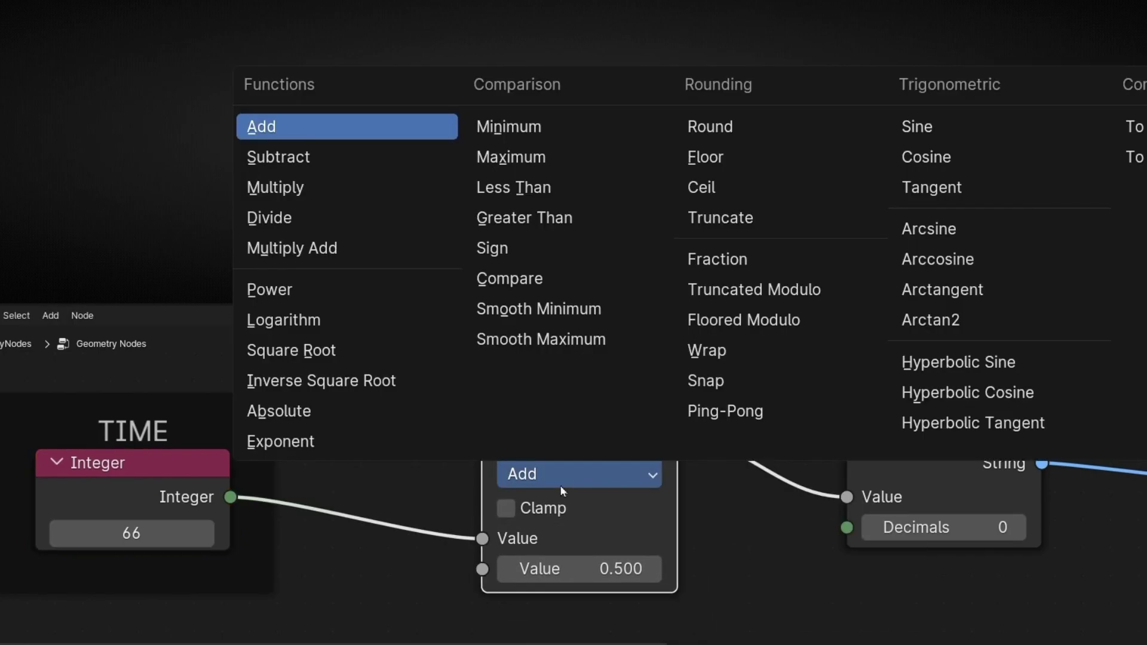
left_click(803, 321)
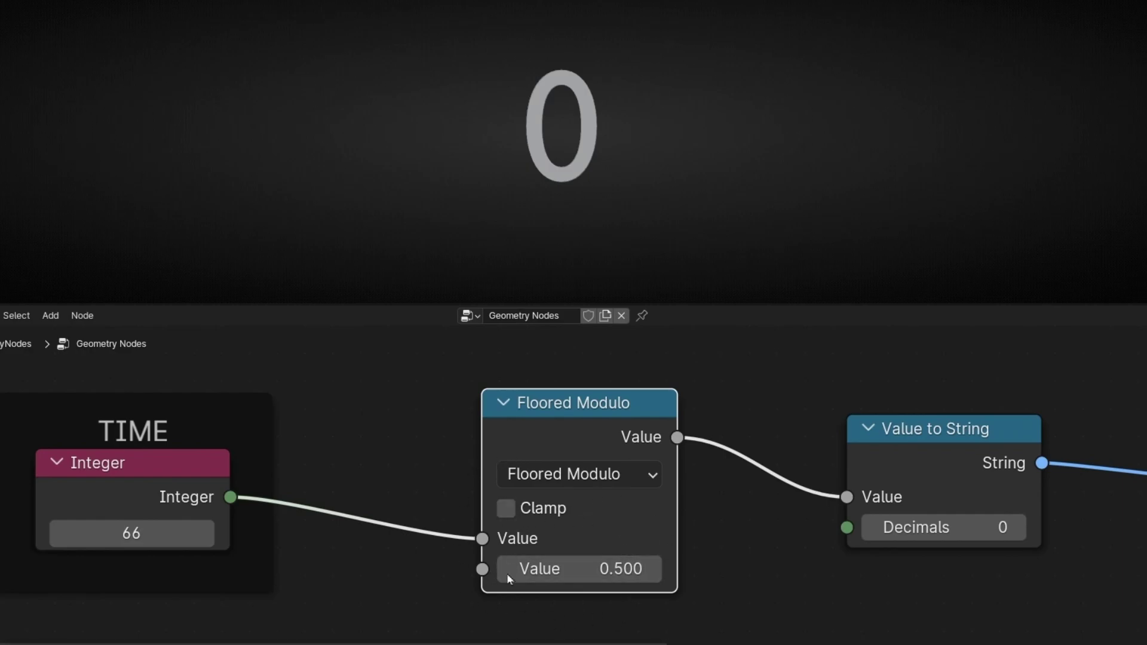
- Set the TIME integer to 0 and the Floored Modulo node's second value to 5
left_click(186, 523)
type("0")
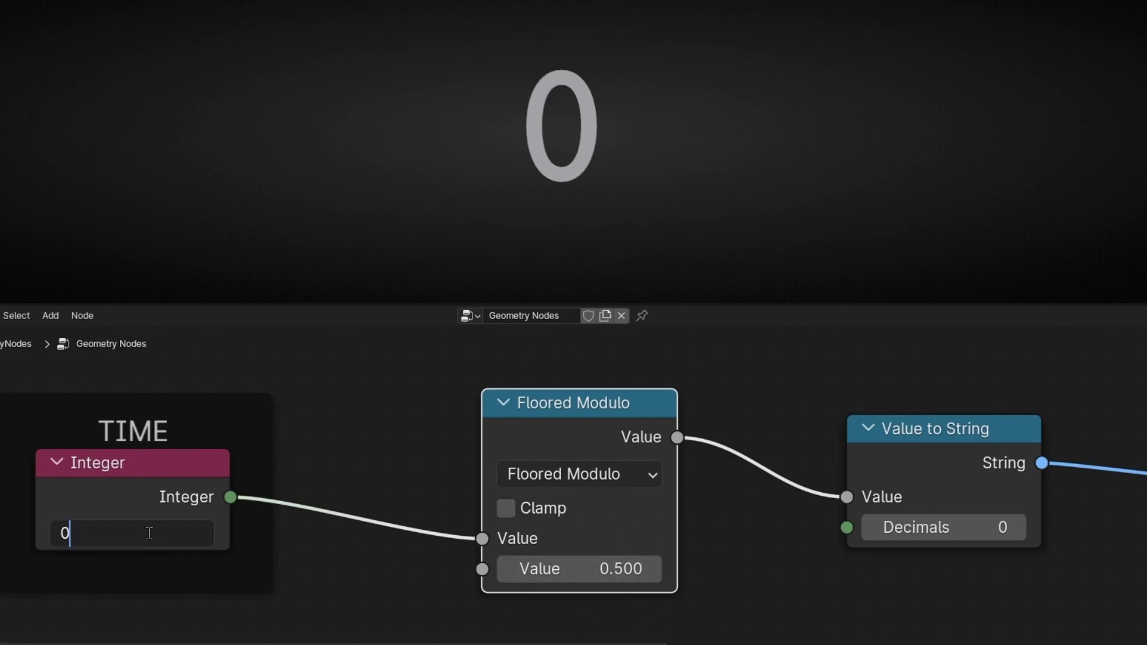
key("Return")
left_click(565, 571)
type("5")
key("Return")
left_click_drag(584, 406, 549, 393)
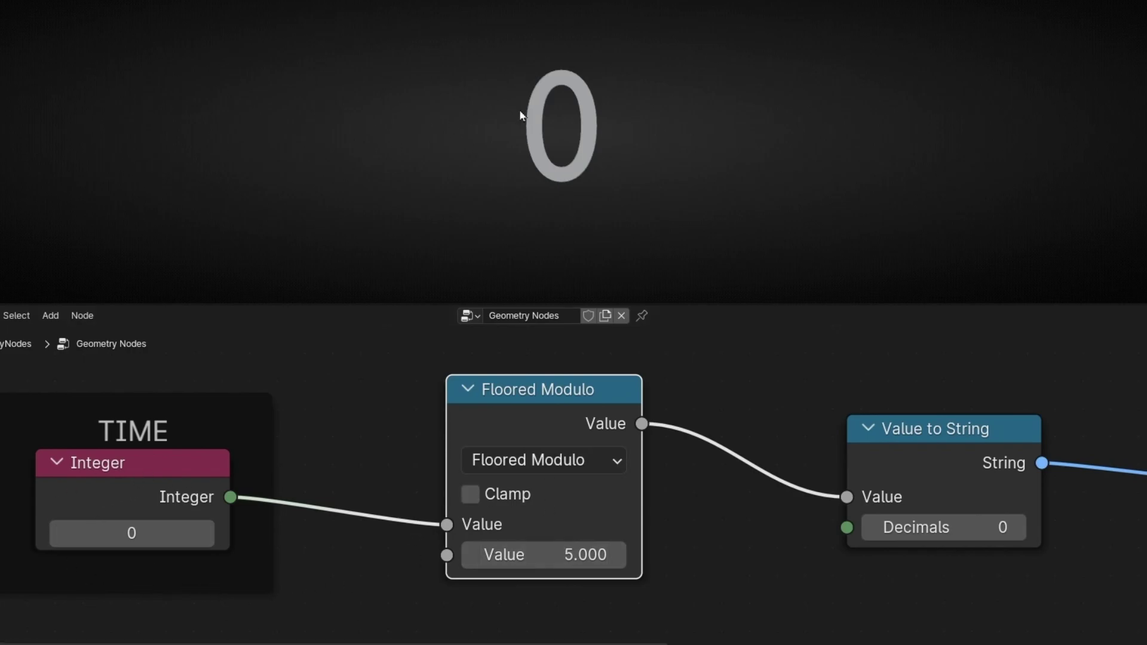
- Step the TIME integer up one at a time to 21 to test how the modulo wraps the displayed number
left_click(205, 535)
left_click(205, 535)
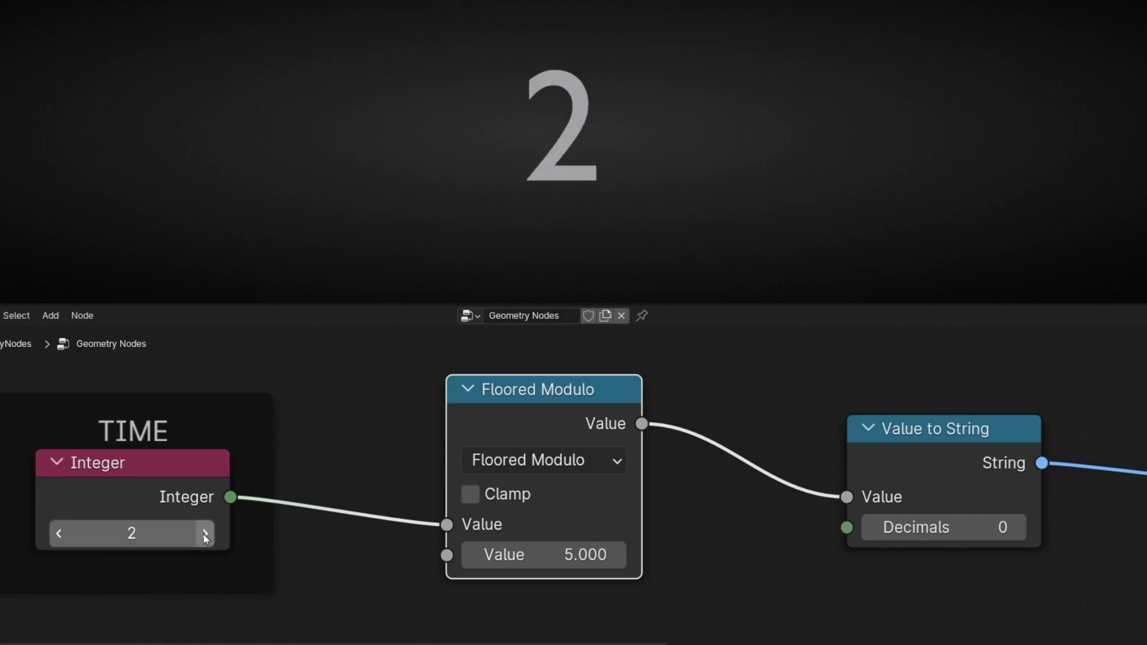
left_click(205, 535)
left_click(205, 534)
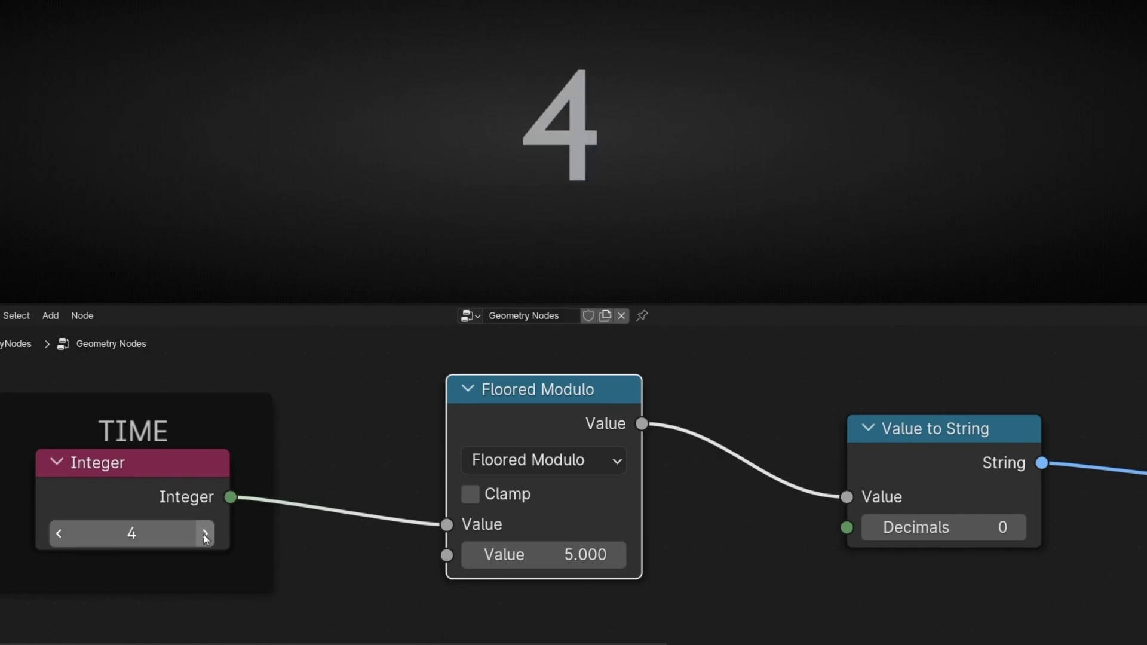
left_click(205, 534)
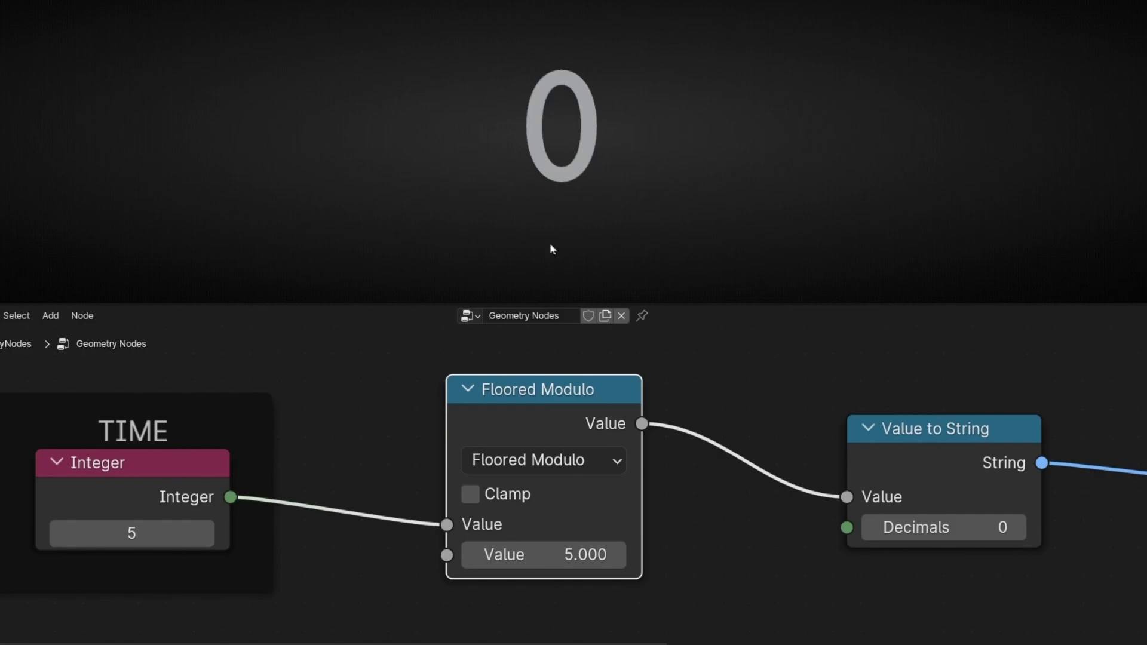
left_click(204, 534)
left_click(204, 533)
left_click(205, 533)
left_click(205, 534)
left_click(205, 533)
left_click(205, 534)
left_click(205, 534)
left_click(205, 534)
left_click(205, 533)
left_click(205, 533)
left_click(205, 534)
left_click(205, 533)
left_click(206, 538)
left_click(206, 538)
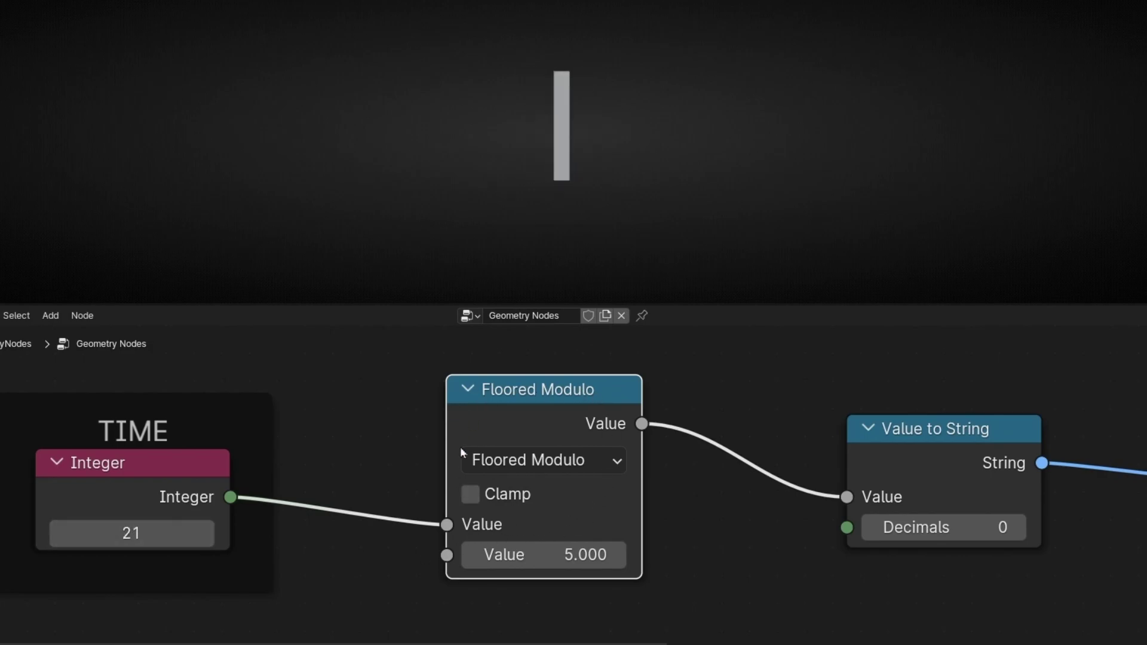
- Set the Floored Modulo node's second value to 60
left_click(536, 545)
type("60")
key("Return")
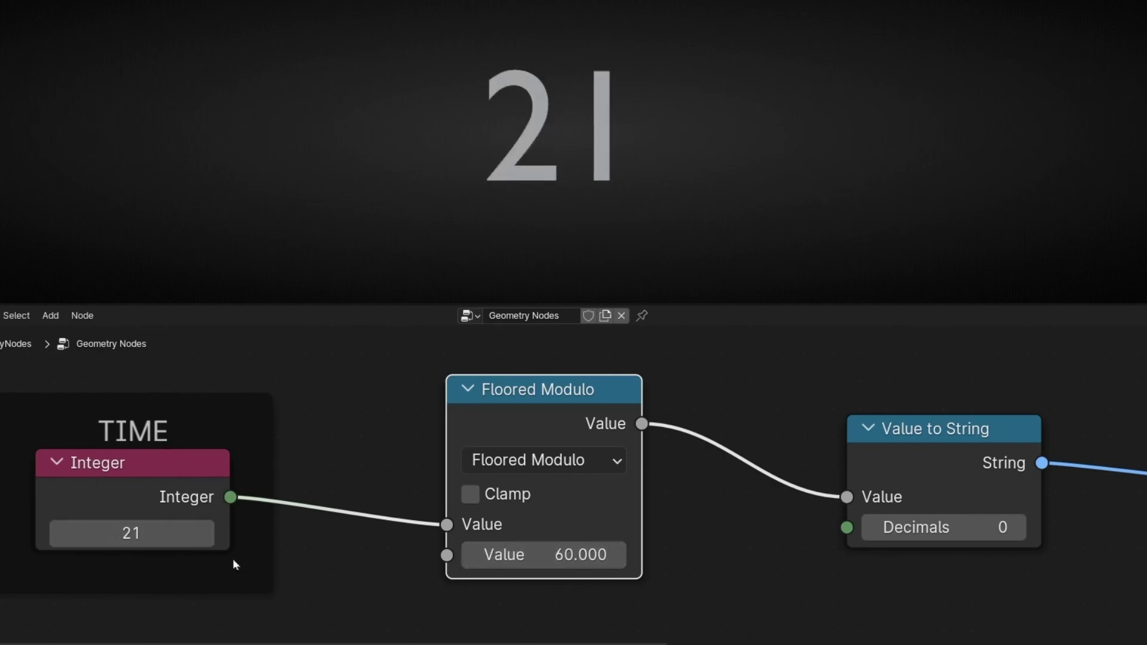
- Test the modulo wrap by setting the TIME integer to 59 and stepping it up to 60, and return it to 0
left_click(149, 530)
type("59")
key("Return")
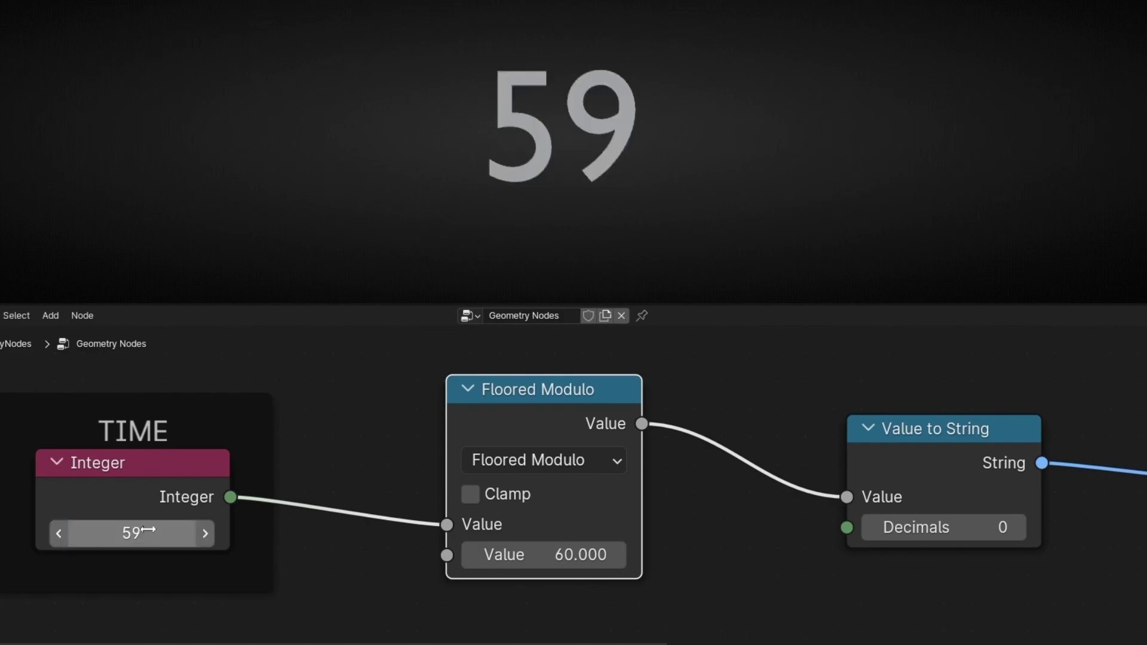
left_click(211, 541)
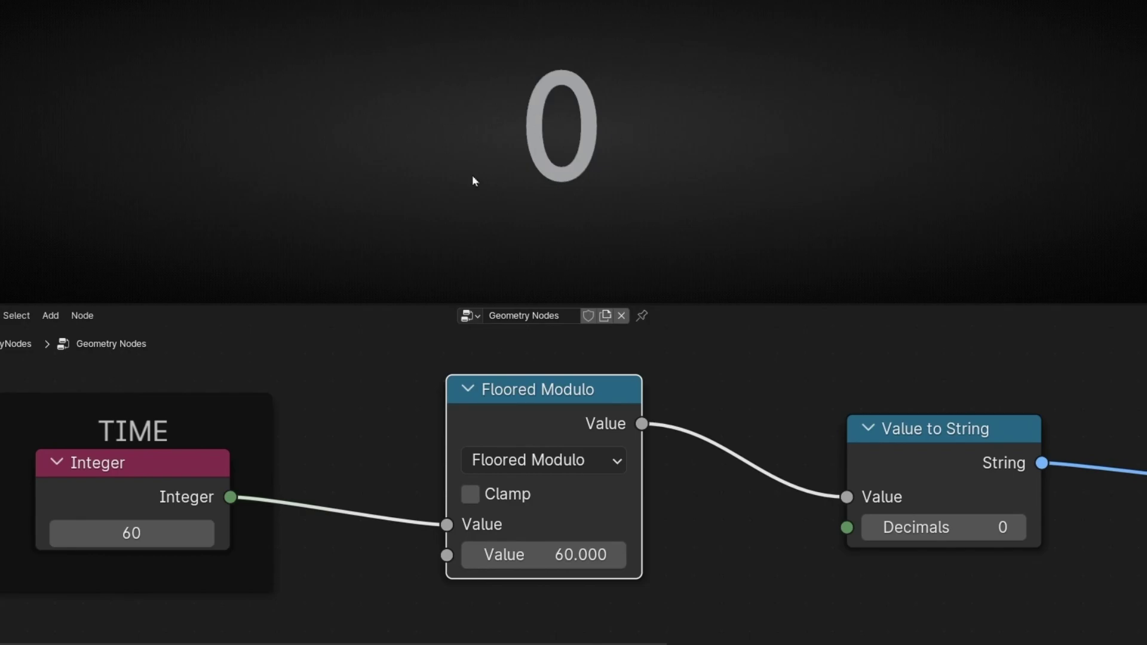
left_click_drag(132, 533, 454, 533)
key("Escape")
- Frame the Floored Modulo and Value to String nodes with the label SECONDS, and shift the TIME and SECONDS frames away from String to Curves
scroll(352, 472, "down", 2)
scroll(352, 471, "down", 3)
middle_click_drag(361, 438, 210, 461)
left_click_drag(291, 370, 798, 572)
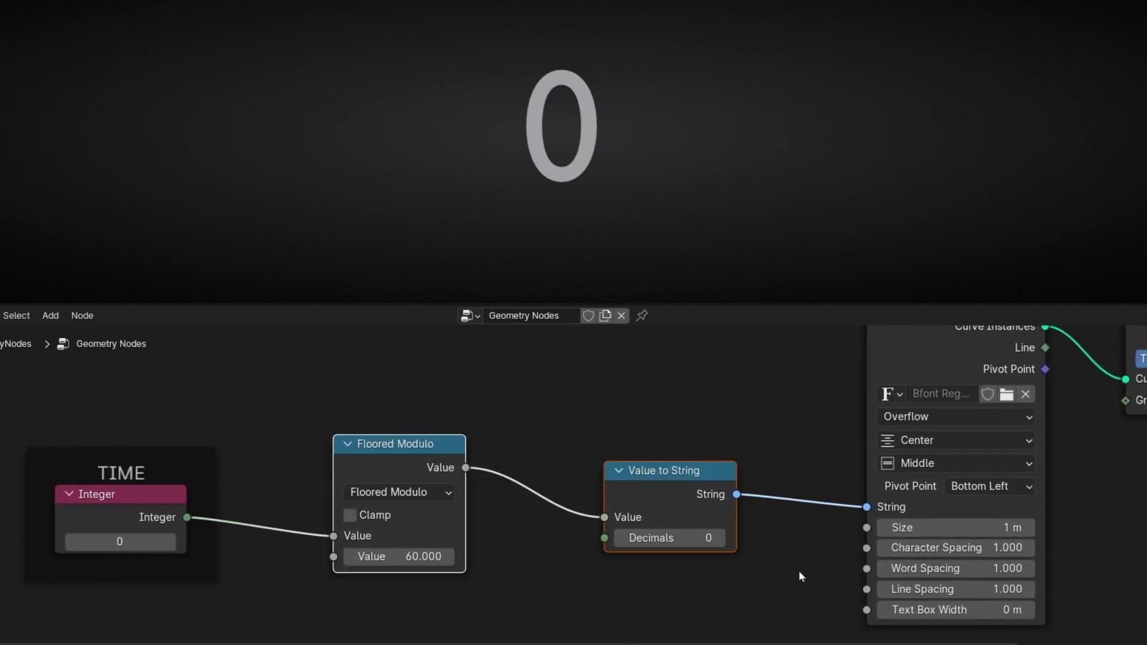
key("ctrl+j")
key("F2")
type("S")
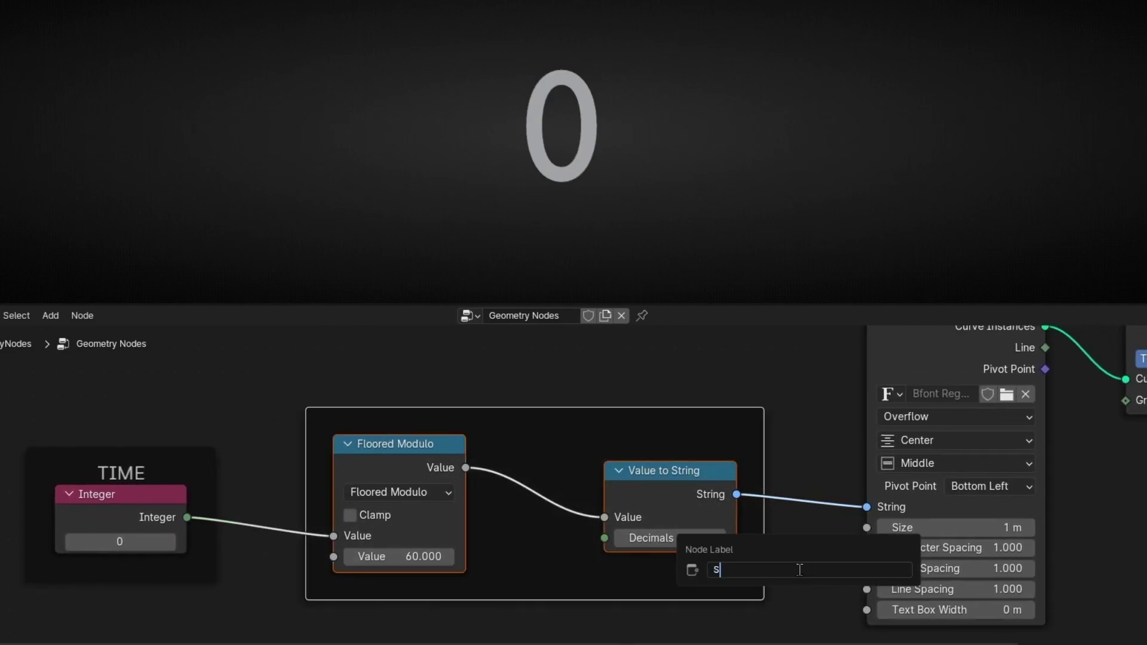
type("ECONDS")
key("Return")
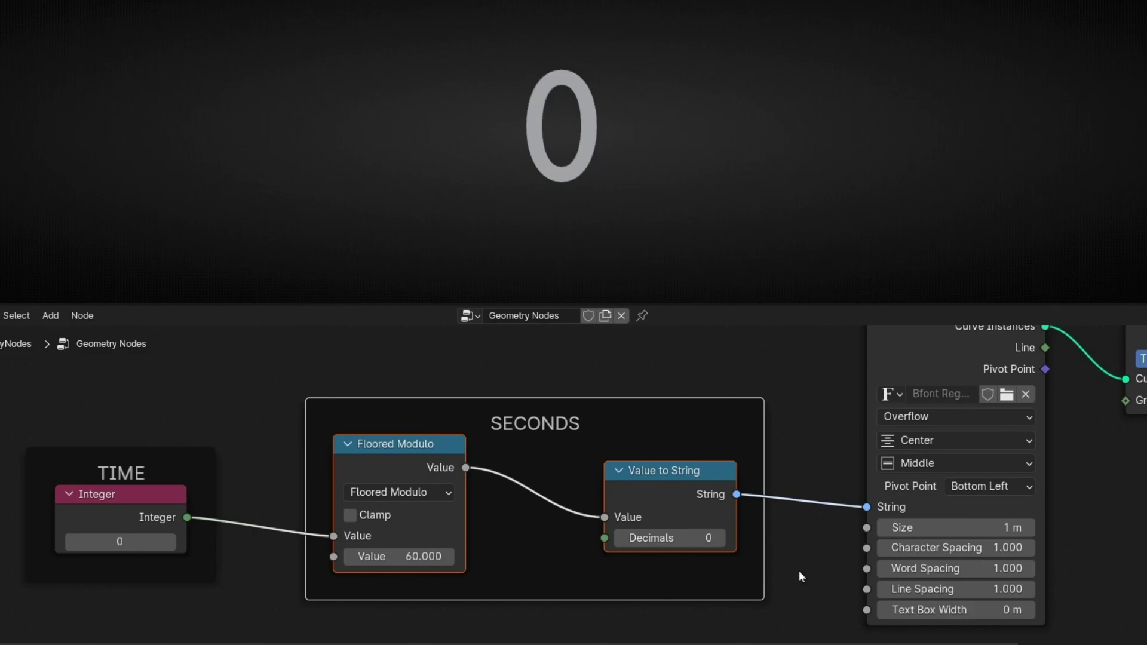
left_click_drag(211, 449, 109, 448)
left_click_drag(512, 407, 411, 408)
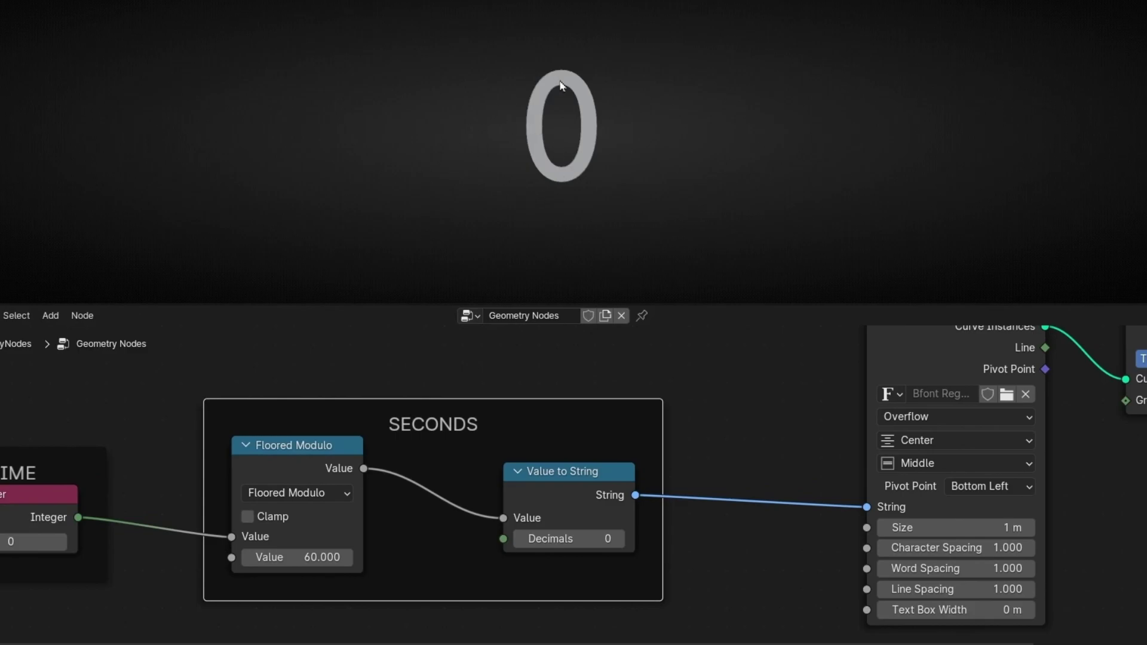
- Step the TIME integer up to 10 to compare one-digit and two-digit seconds, and step it back to 9
middle_click_drag(124, 427, 344, 410)
scroll(197, 527, "up", 5)
middle_click_drag(221, 528, 414, 519)
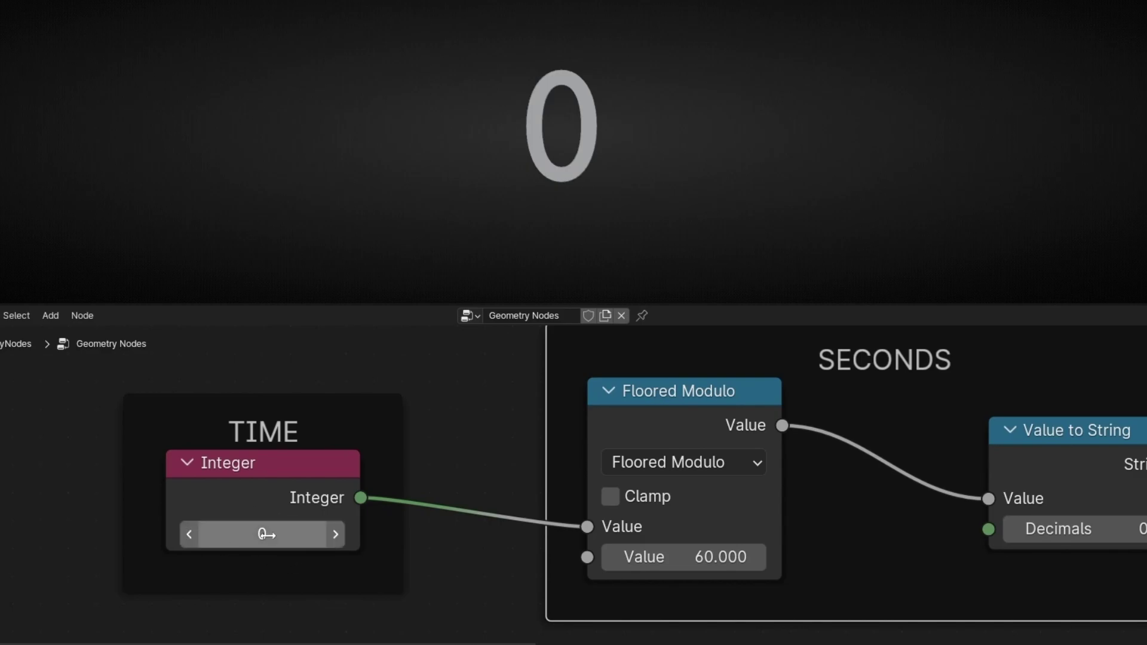
left_click(334, 536)
left_click(335, 537)
left_click(334, 538)
left_click(334, 540)
left_click(334, 540)
left_click(334, 540)
left_click(334, 540)
left_click(334, 541)
left_click(334, 540)
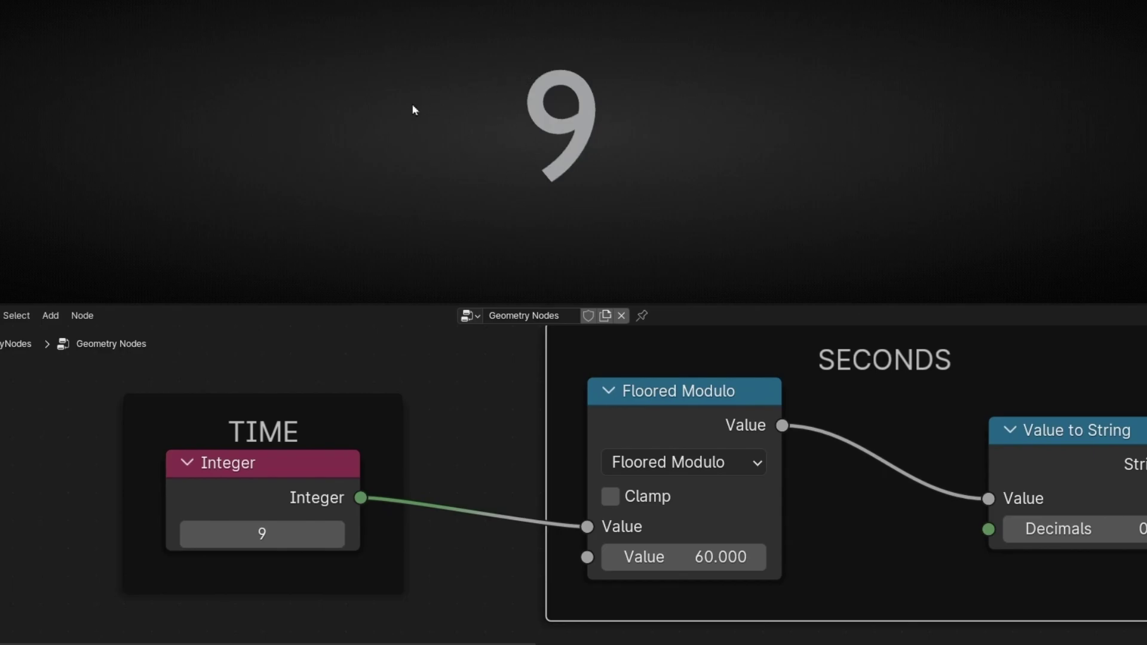
left_click(334, 540)
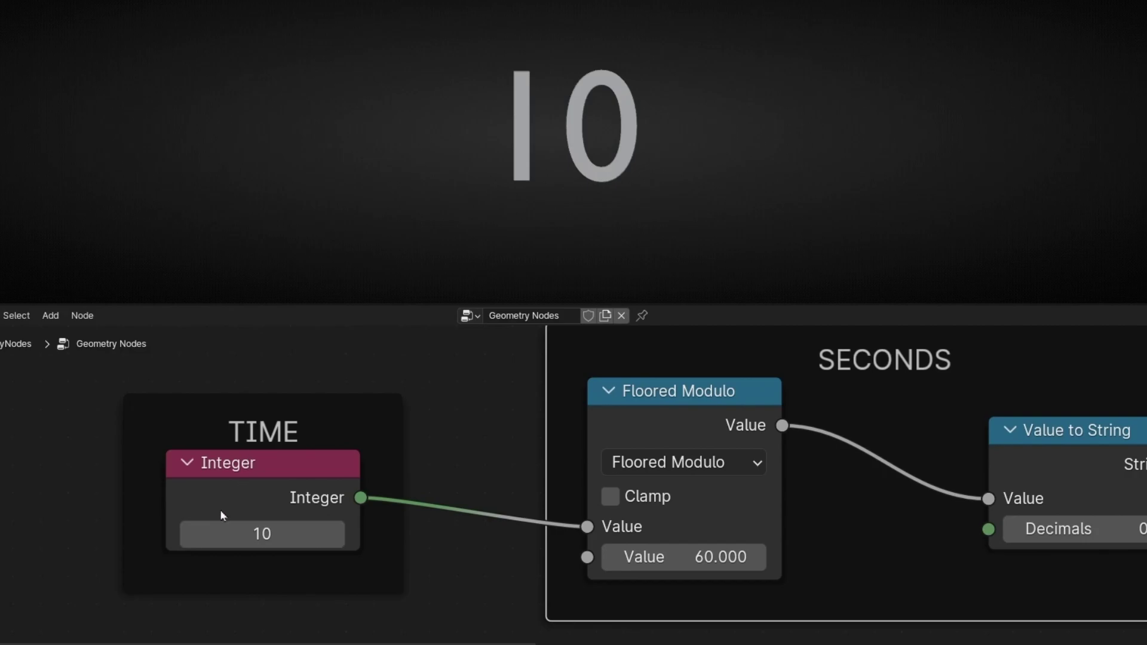
left_click(191, 534)
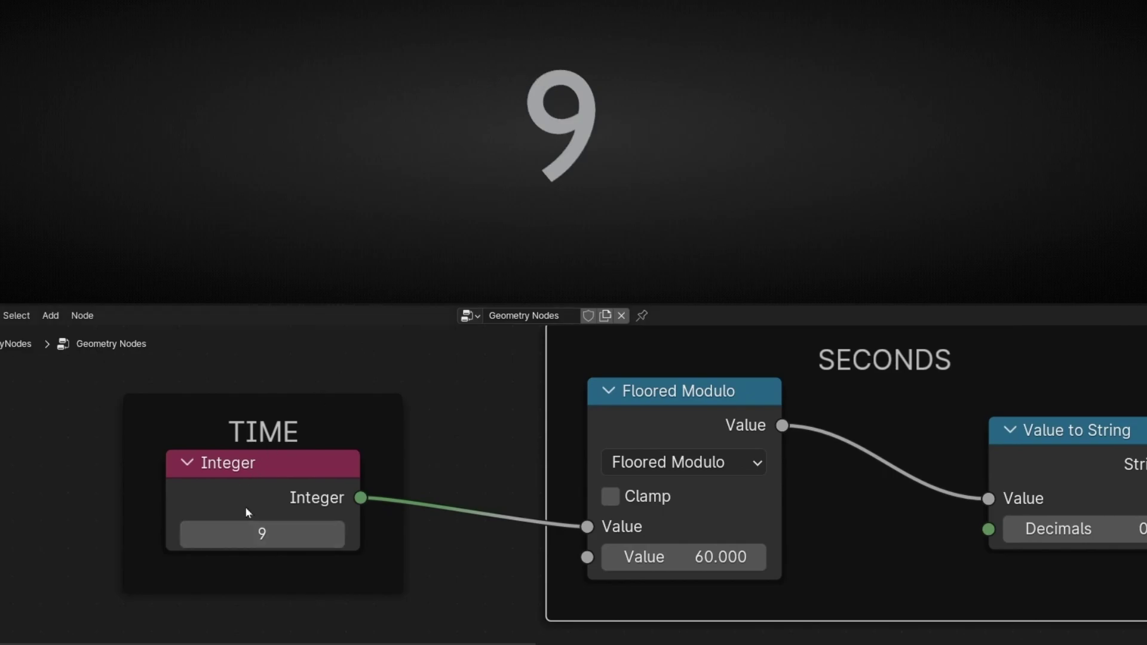
- Move the TIME and SECONDS frames together farther from the String to Curves node to make room for more nodes
scroll(796, 491, "down", 7)
middle_click_drag(779, 444, 569, 478)
left_click_drag(85, 407, 688, 558)
key("g")
left_click(534, 583)
left_click(448, 405)
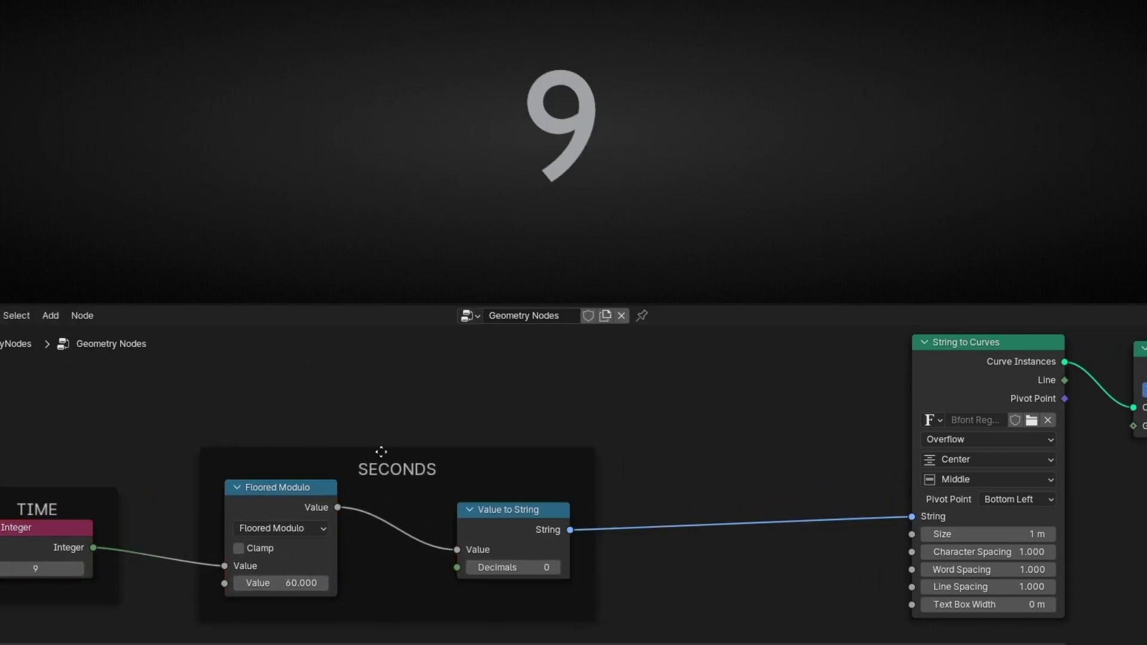
- Add a Greater Than compare node fed by the Floored Modulo value and place it above the SECONDS frame
middle_click_drag(382, 453, 376, 456)
left_click_drag(336, 507, 385, 378)
type("grea")
key("Return")
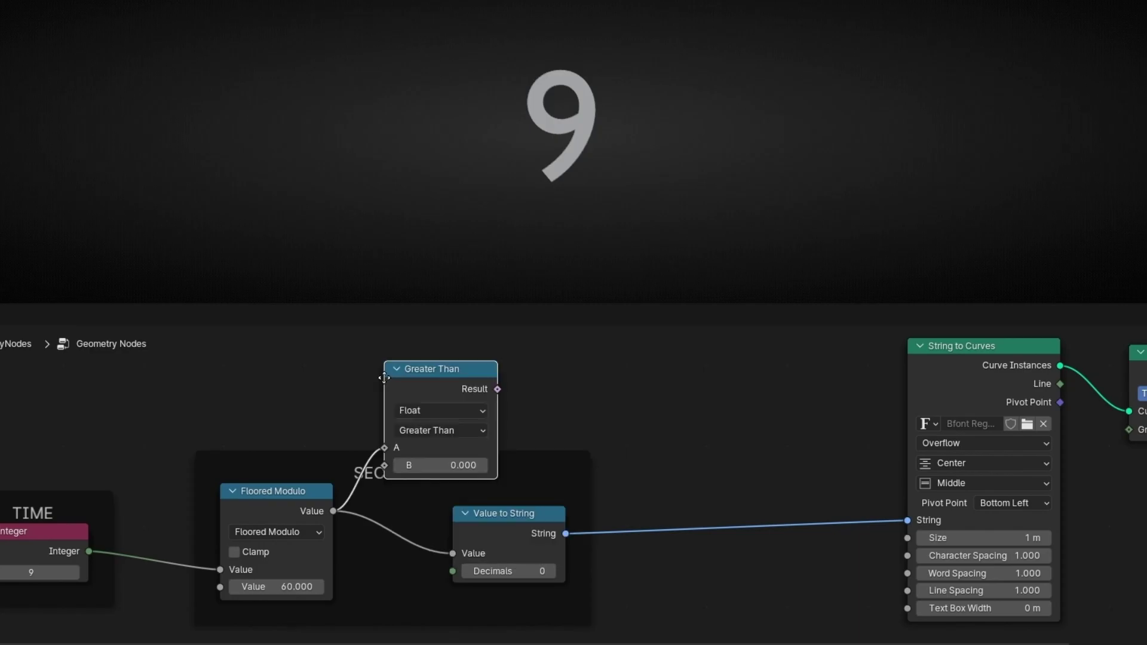
left_click(375, 379)
- Insert a Join Strings node before String to Curves and link the Value to String output to its Strings input
key("ctrl+space")
middle_click_drag(672, 354, 435, 328)
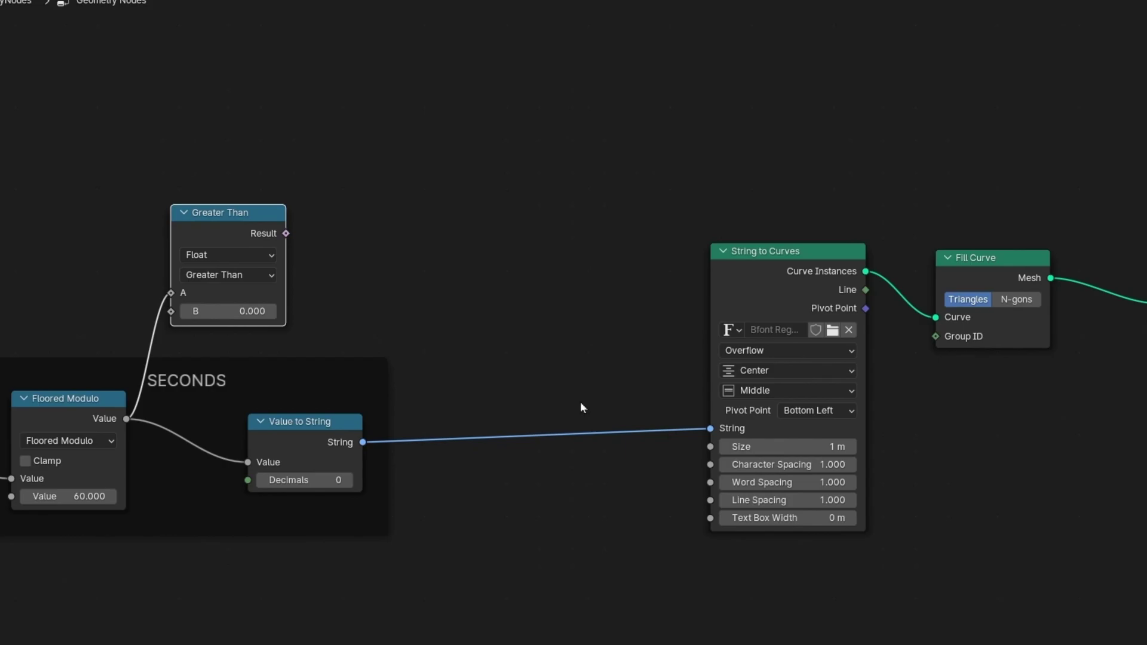
key("shift+a")
mouse_move(579, 401)
type("join")
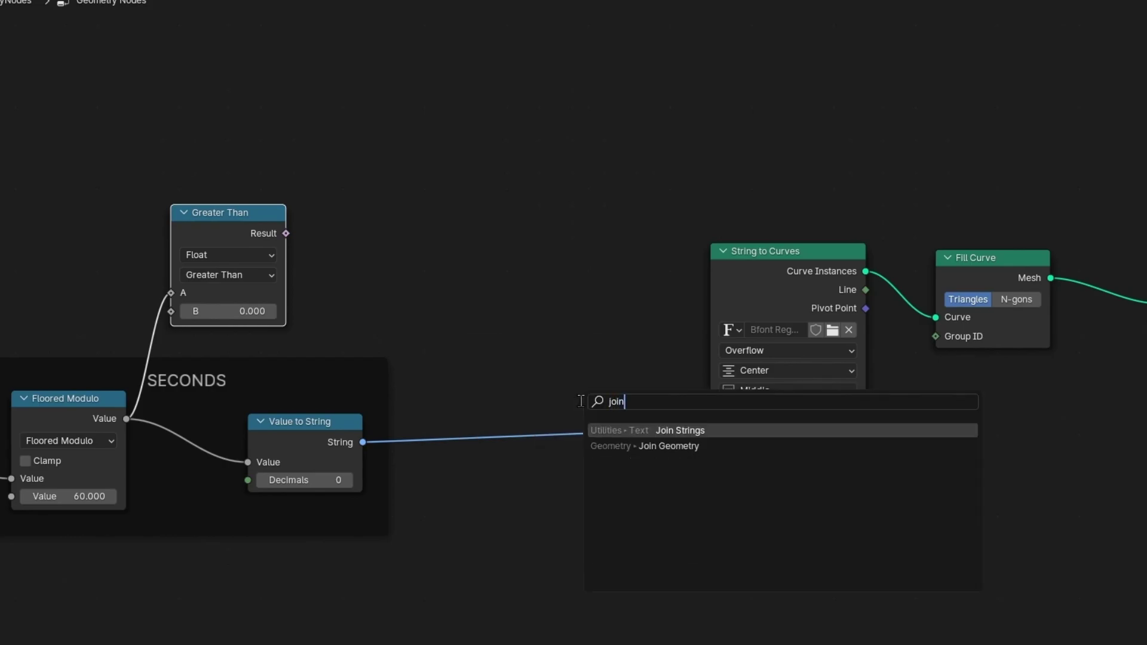
key("Return")
left_click(542, 370)
scroll(543, 370, "up", 2)
scroll(574, 399, "up", 3)
middle_click_drag(573, 445, 587, 391)
left_click_drag(509, 405, 483, 462)
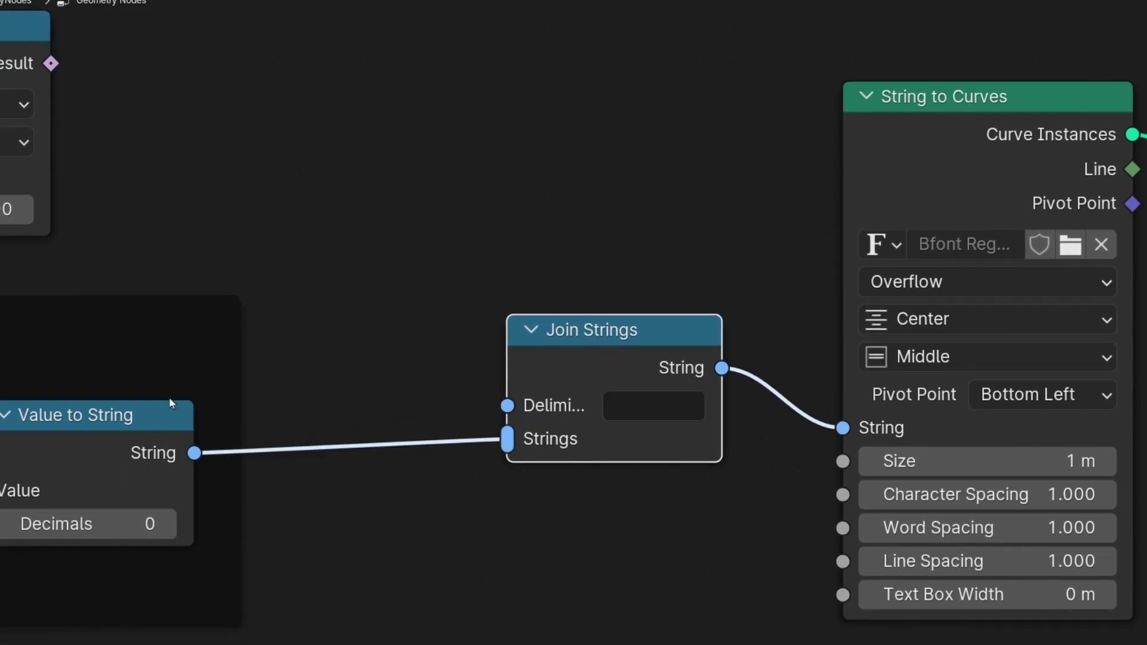
- Examine the node chain from the TIME integer through the SECONDS frame to the Greater Than node, alongside the displayed number
middle_click_drag(207, 251, 725, 289)
scroll(360, 326, "down", 1)
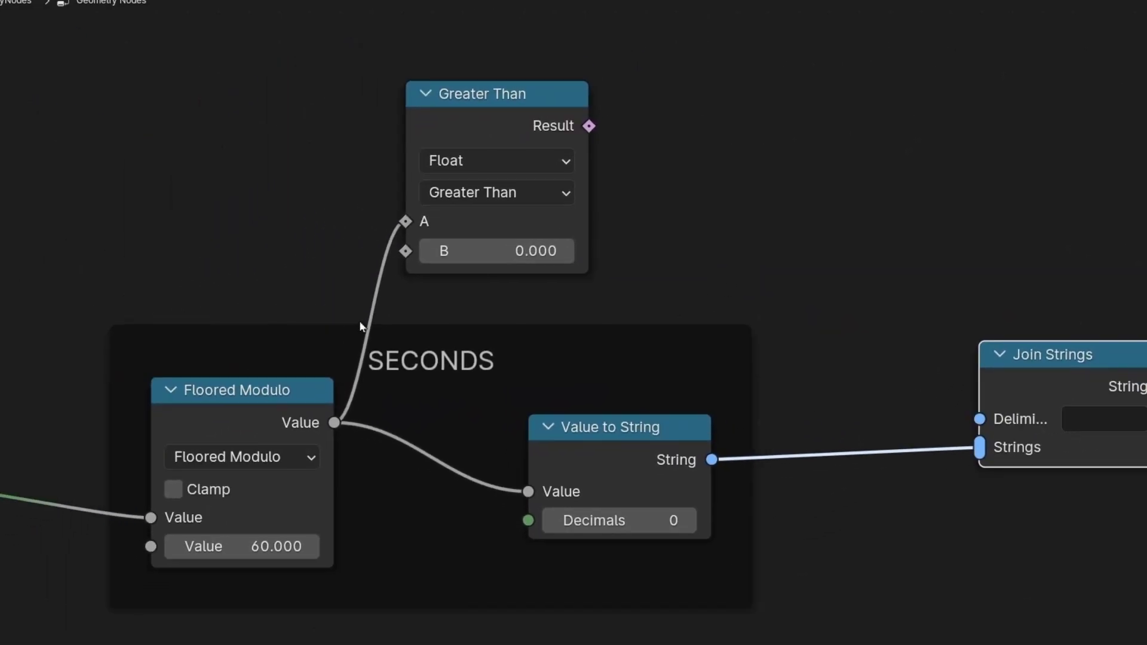
scroll(361, 325, "down", 1)
scroll(384, 315, "left", 4, "ctrl")
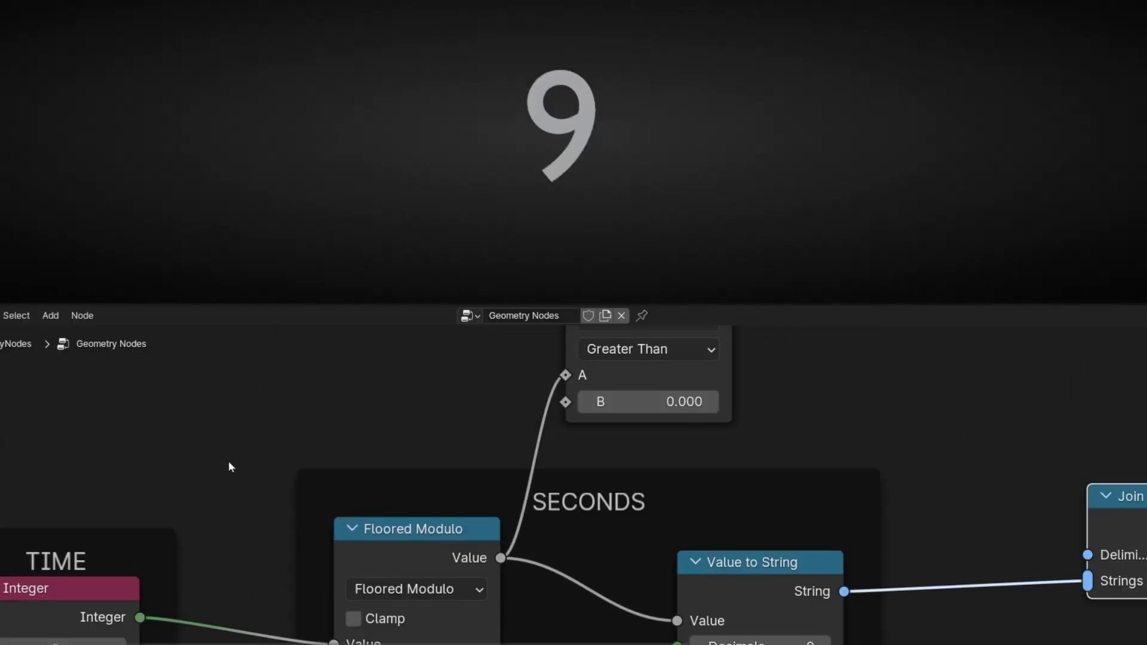
middle_click_drag(228, 467, 315, 374)
scroll(315, 374, "right", 2, "ctrl")
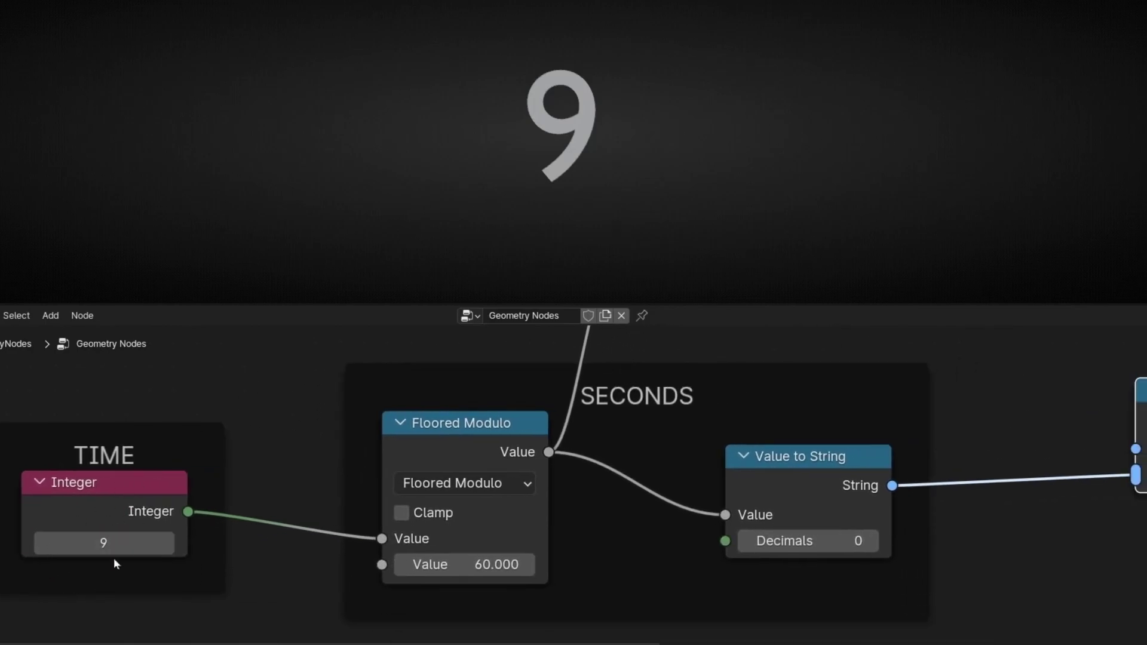
middle_click_drag(644, 419, 278, 578)
middle_click_drag(295, 430, 353, 450)
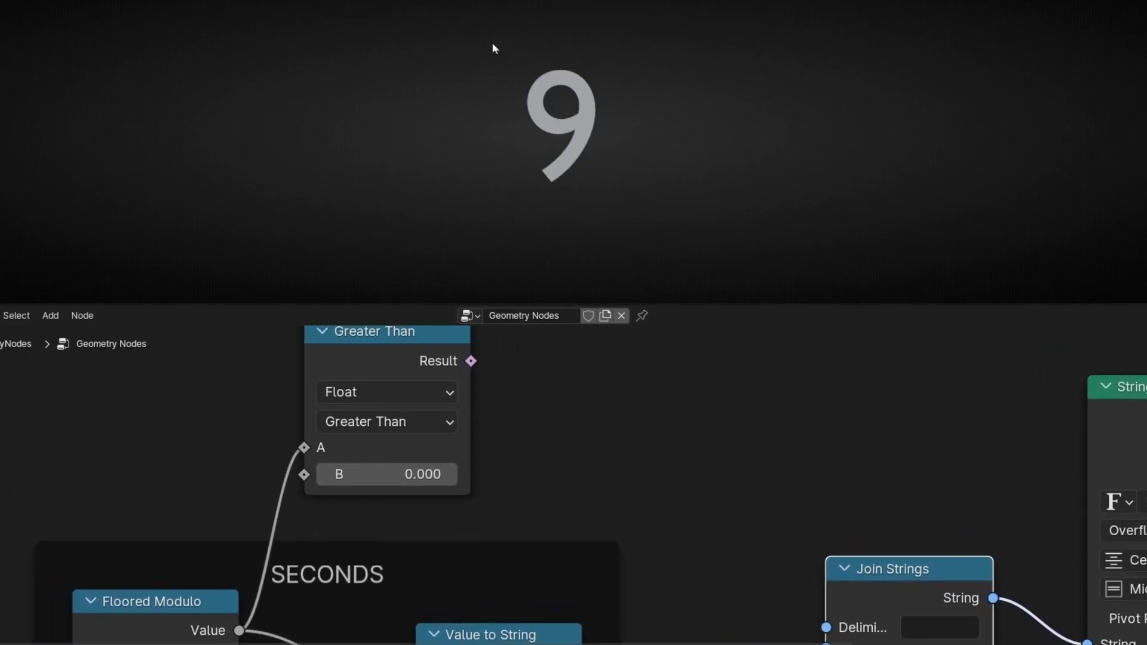
- Add a Switch node beside the Greater Than node and set its input type to String
middle_click_drag(562, 405, 414, 472)
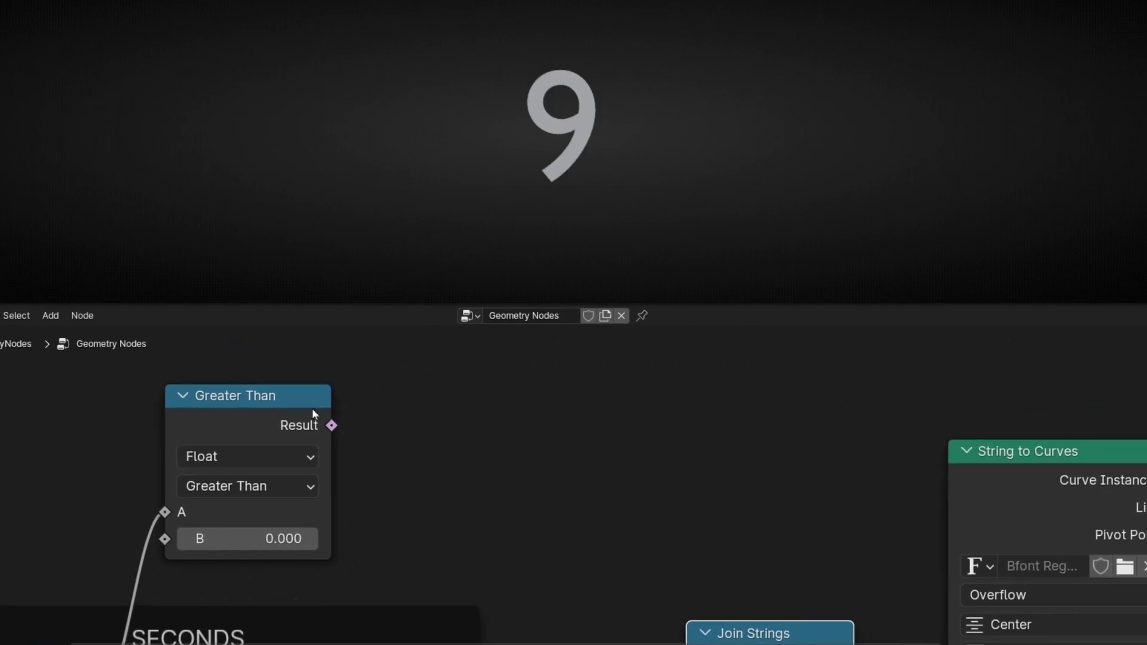
key("shift+a")
type("sw")
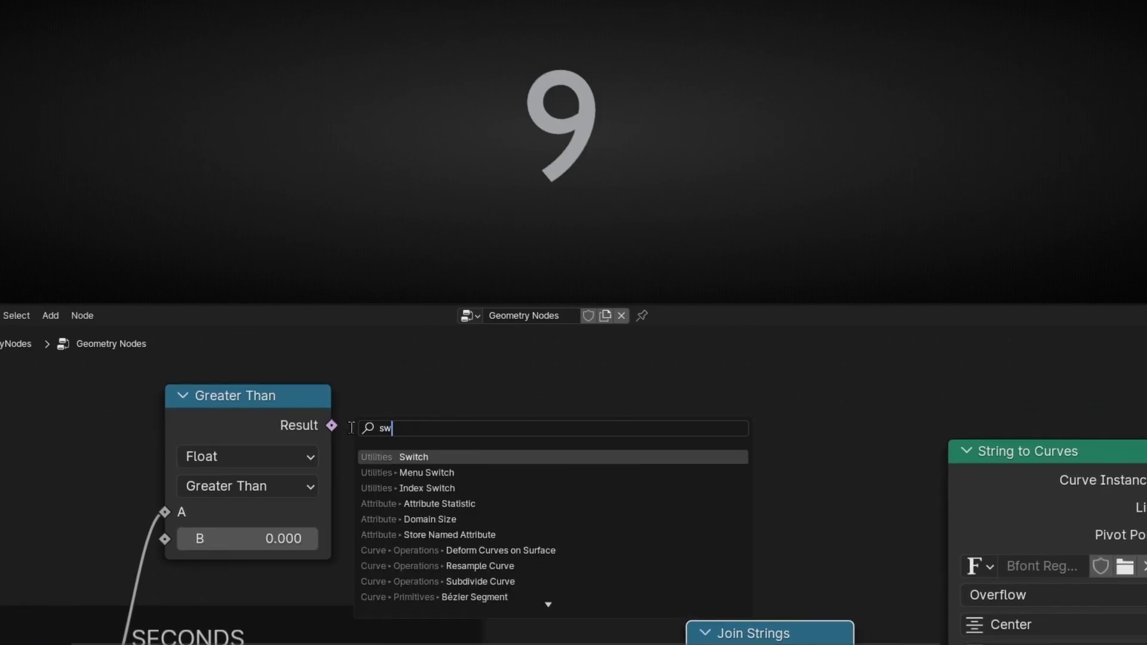
key("Return")
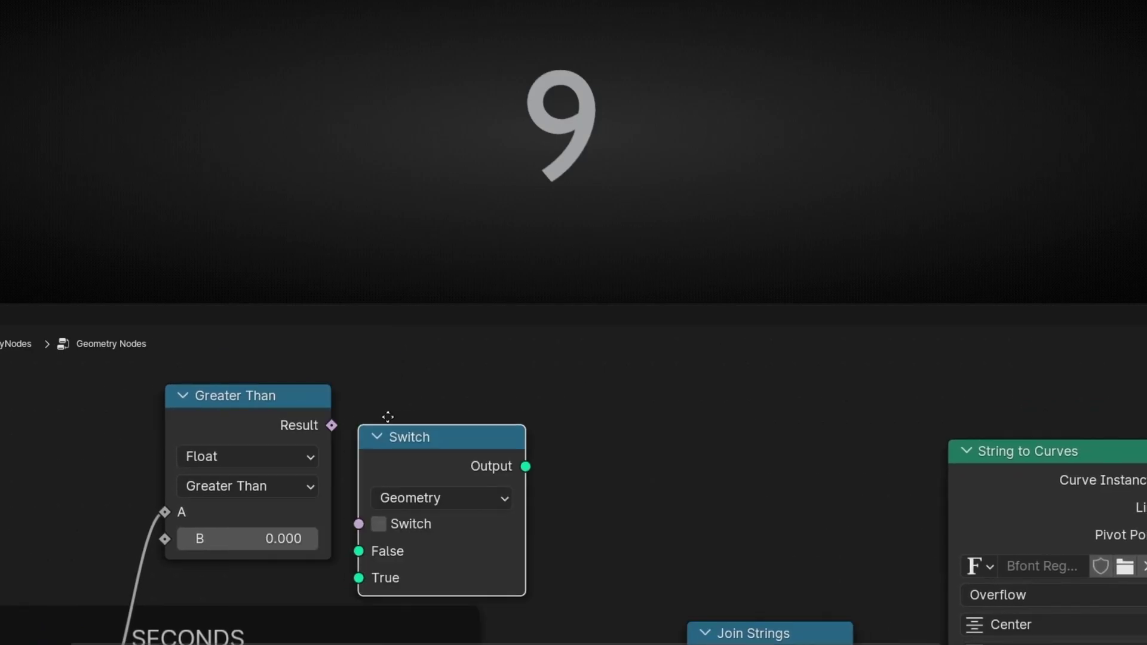
left_click(445, 368)
left_click(535, 453)
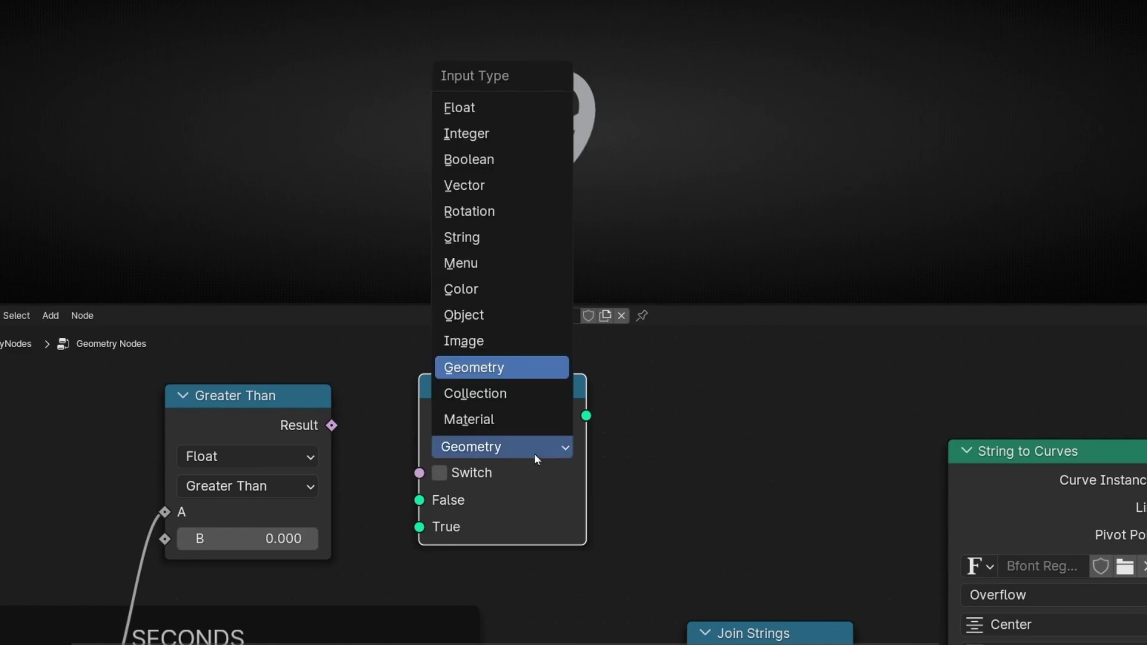
left_click(512, 232)
- Link the Switch output to the Strings input of Join Strings, and the Greater Than result to the Switch input
middle_click_drag(715, 505, 625, 448)
left_click_drag(506, 351, 579, 487)
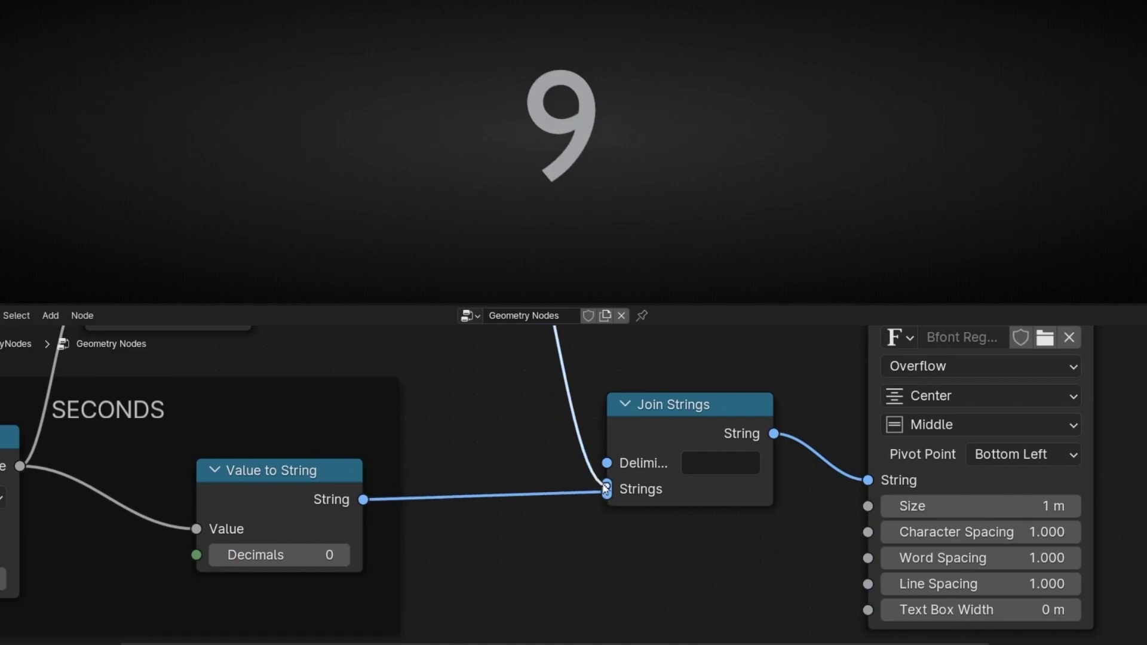
middle_click_drag(465, 405, 615, 610)
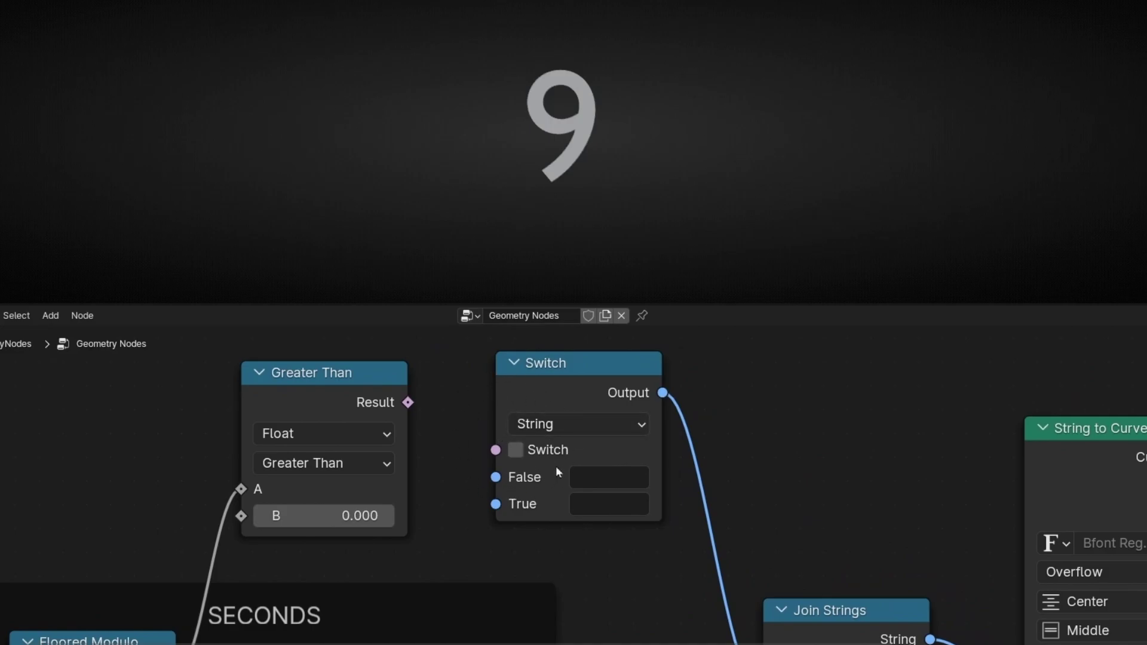
scroll(556, 466, "up", 2)
middle_click_drag(551, 461, 478, 508)
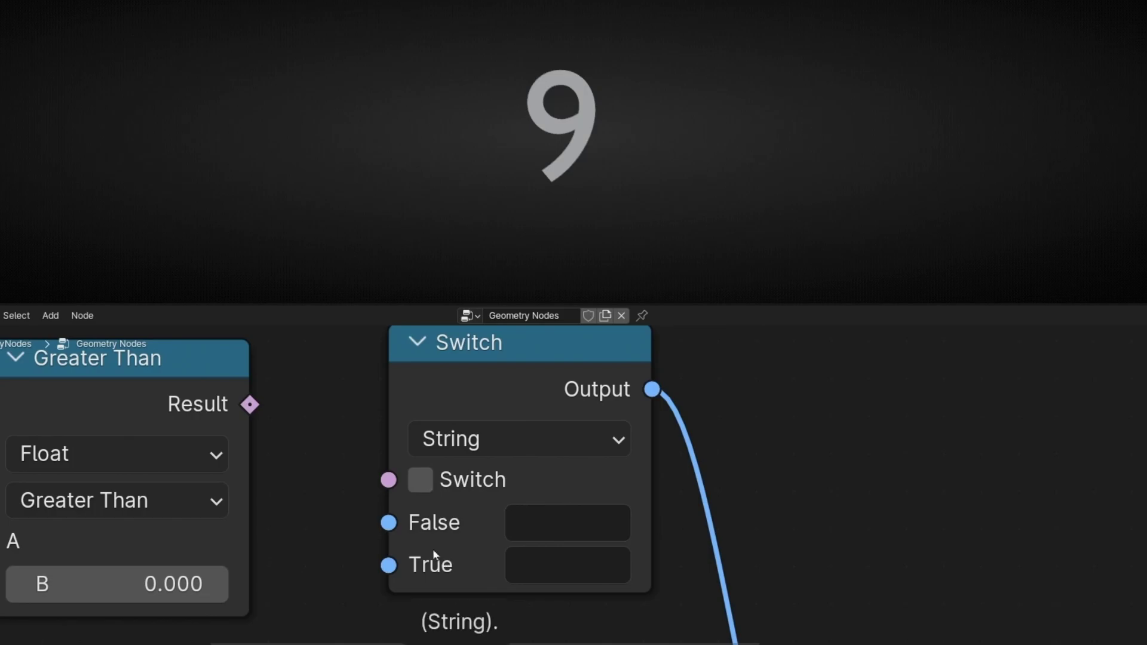
left_click_drag(257, 408, 382, 479)
- Examine how the modulo value drives the Greater Than result and the Switch node's False and True string inputs
middle_click_drag(383, 479, 628, 497)
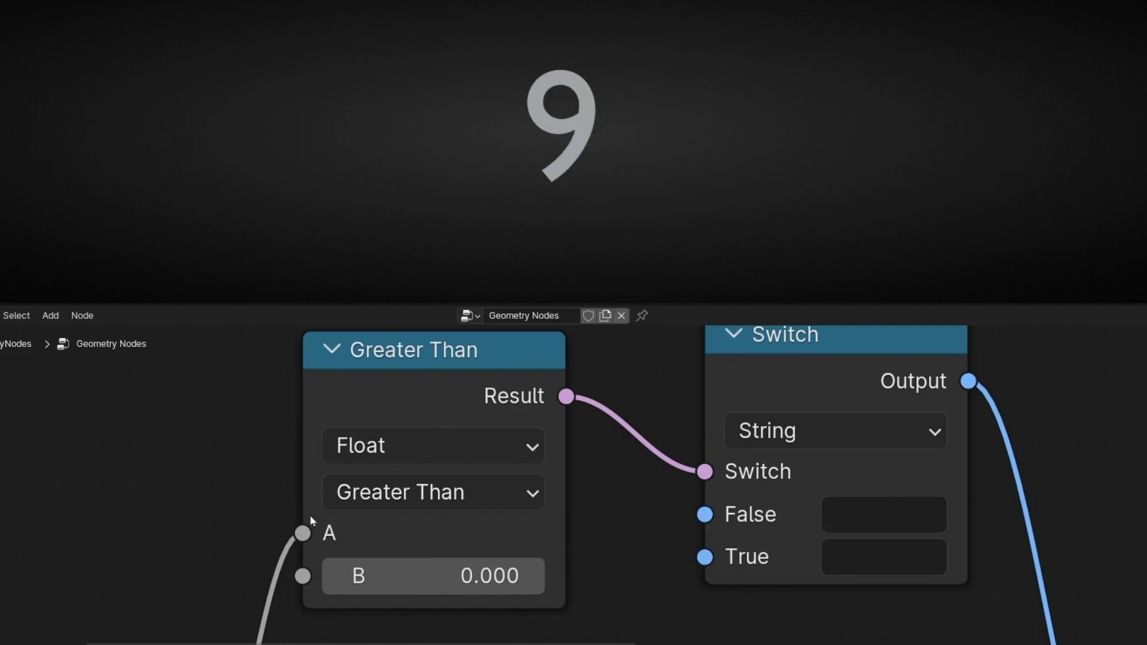
middle_click_drag(257, 557, 669, 577)
middle_click_drag(297, 643, 421, 488)
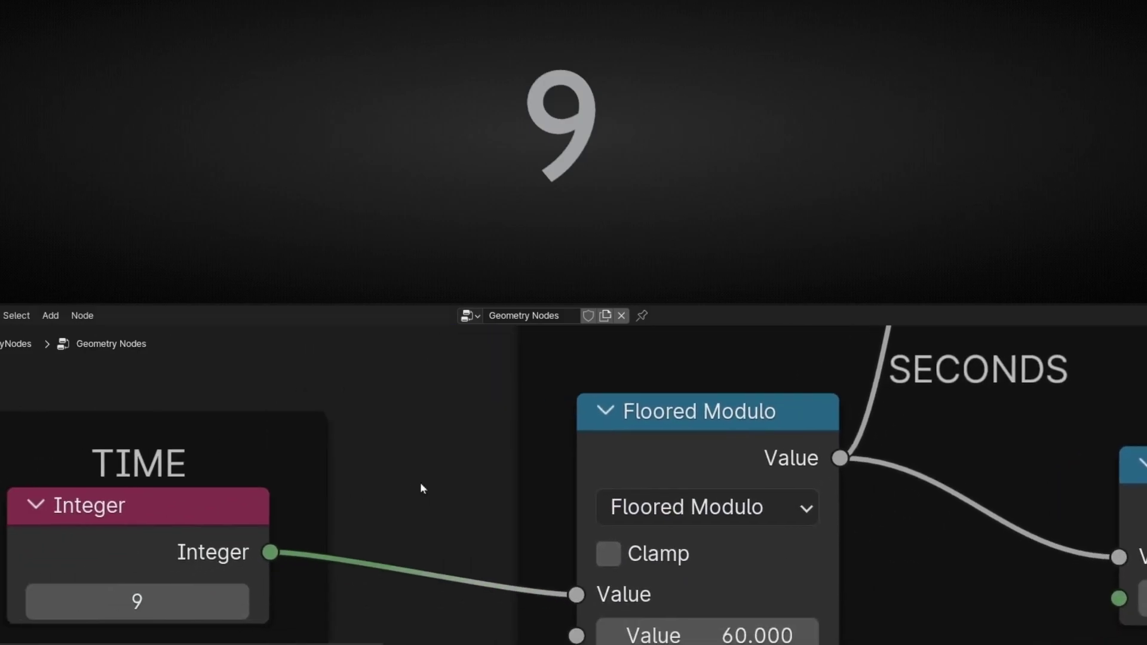
middle_click_drag(677, 483, 204, 464)
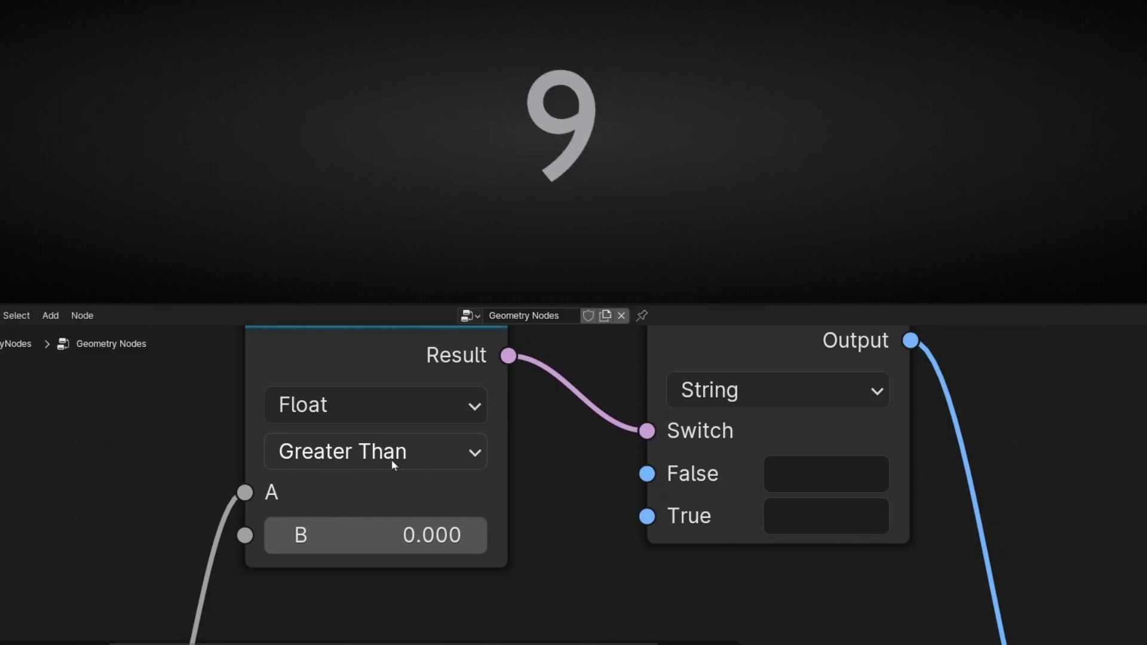
middle_click_drag(510, 468, 443, 537)
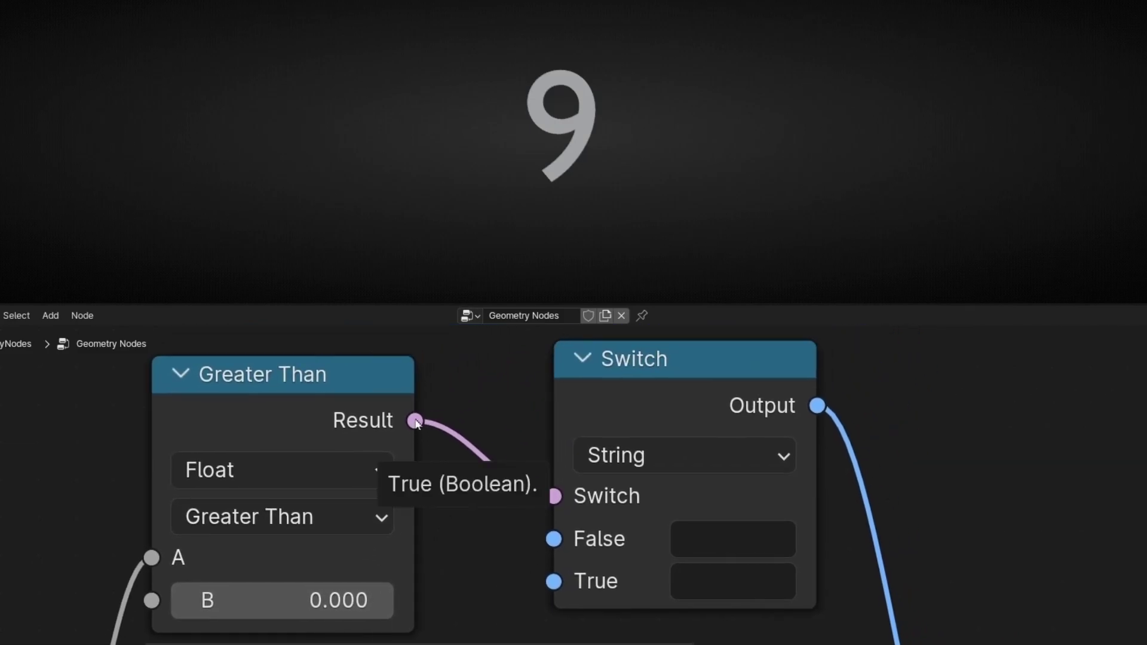
middle_click_drag(615, 554, 567, 504)
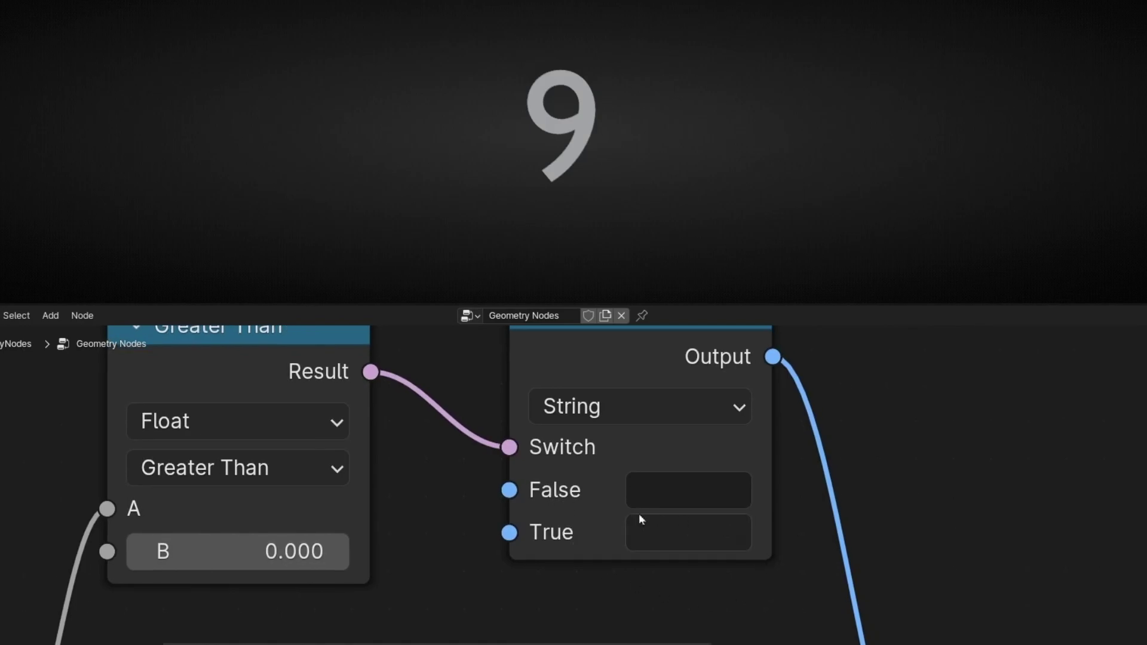
middle_click_drag(382, 514, 440, 541)
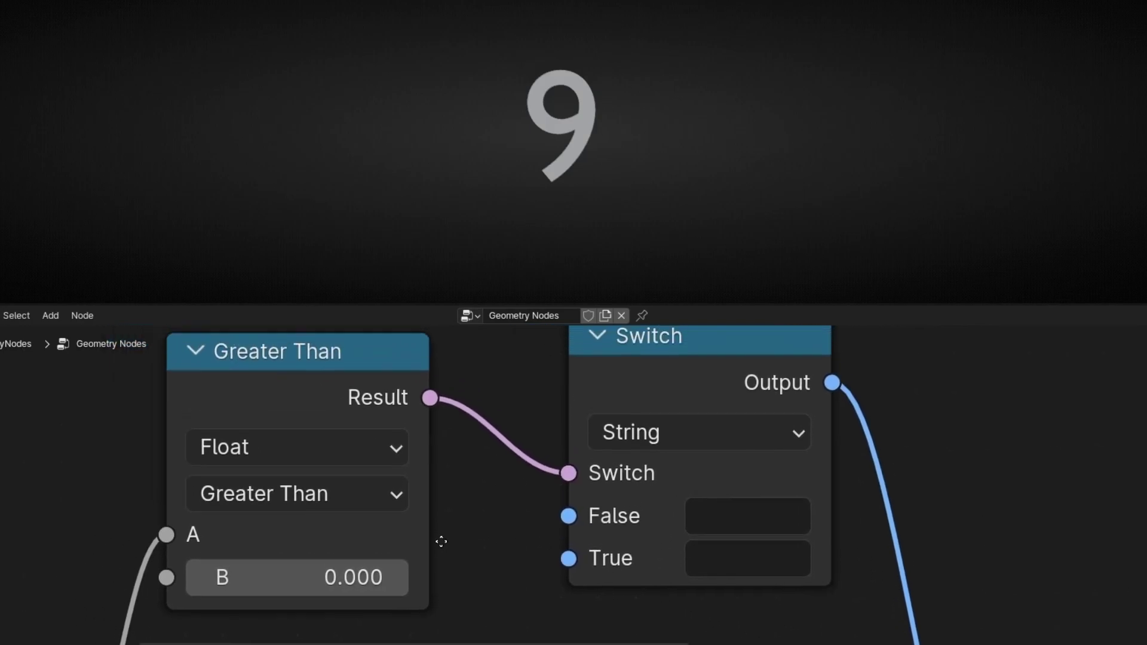
mouse_move(216, 532)
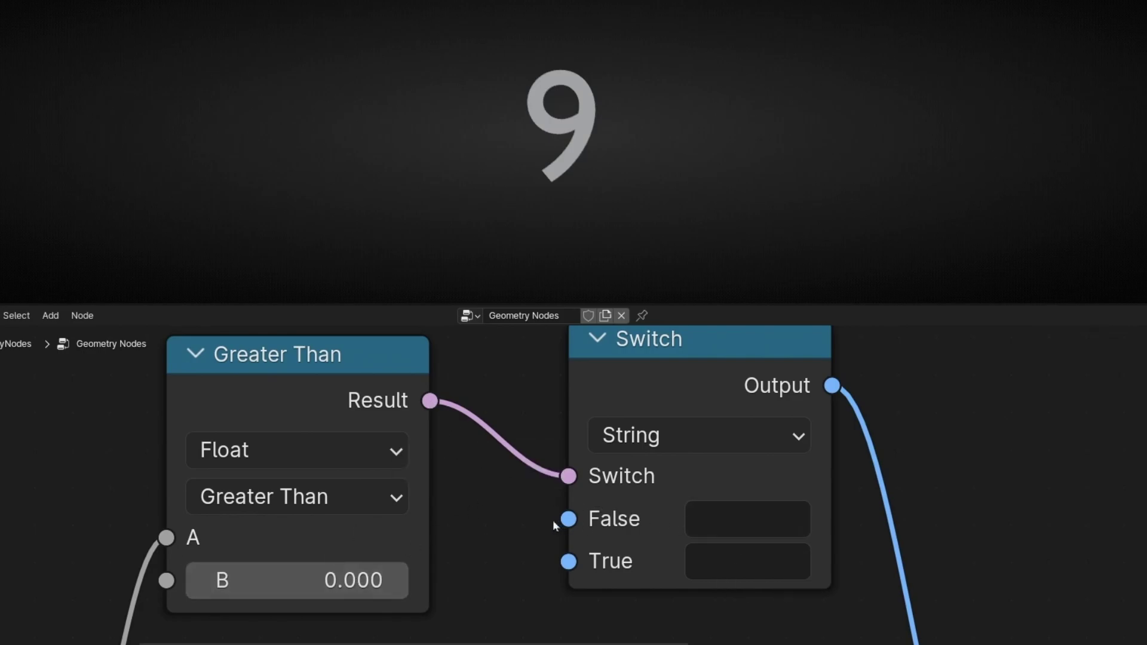
- Set the B threshold of the Greater Than node to 9
middle_click_drag(517, 519, 568, 511)
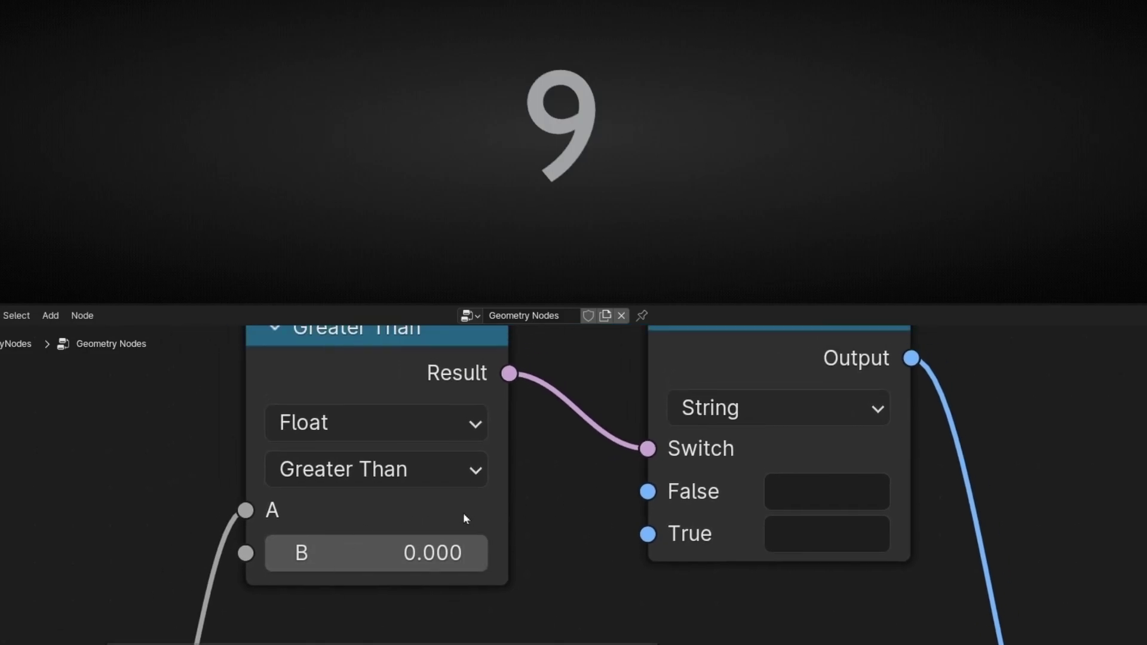
left_click(379, 550)
type("9")
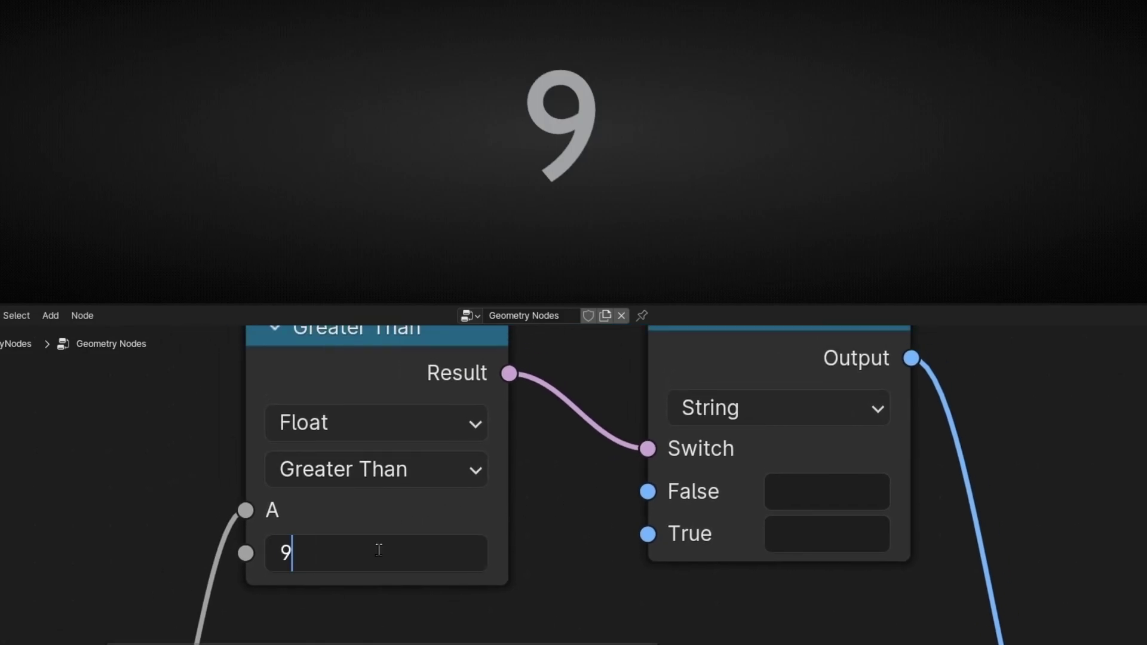
key("Return")
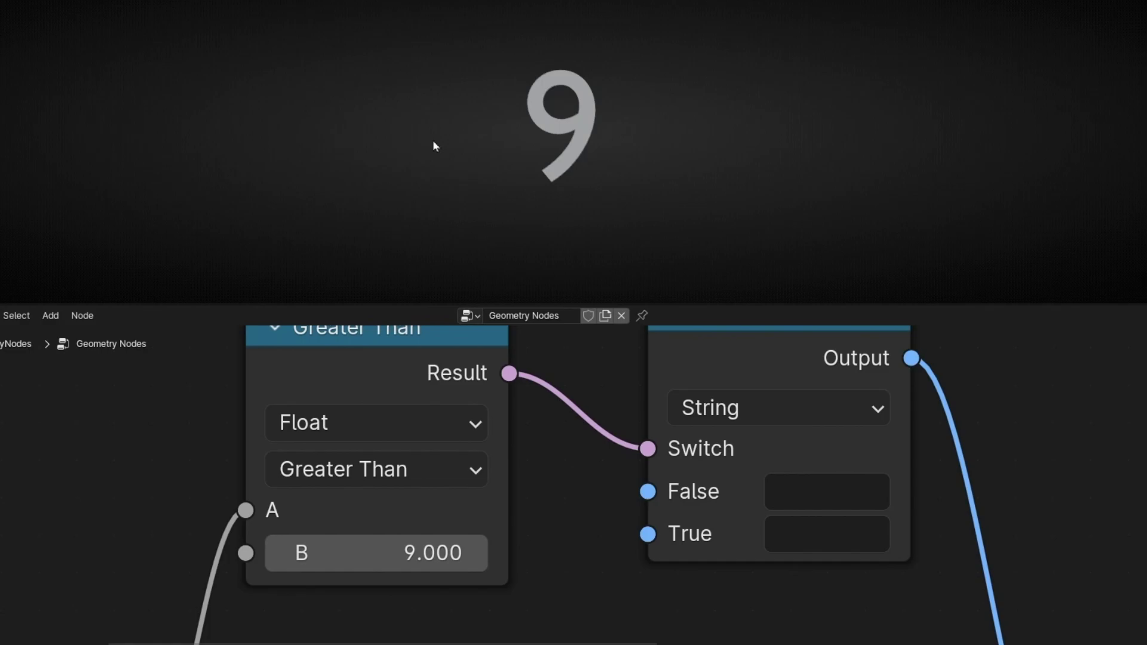
- Raise the TIME integer to 10 to test the Greater Than comparison
middle_click_drag(120, 608, 481, 620)
middle_click_drag(2, 571, 202, 494)
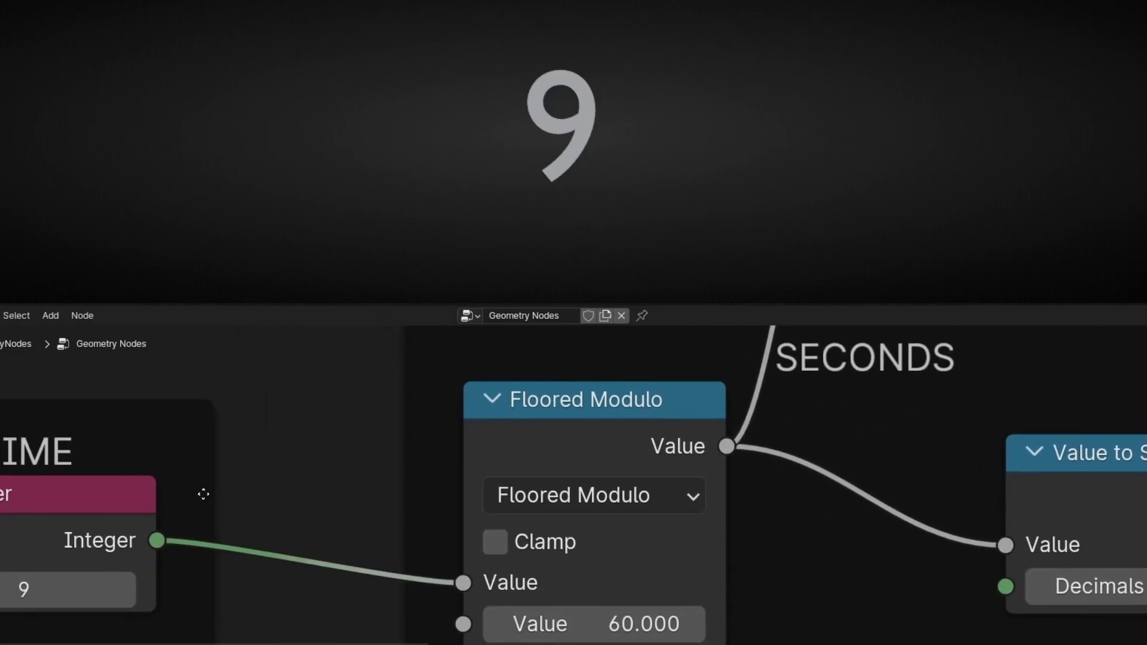
left_click(122, 595)
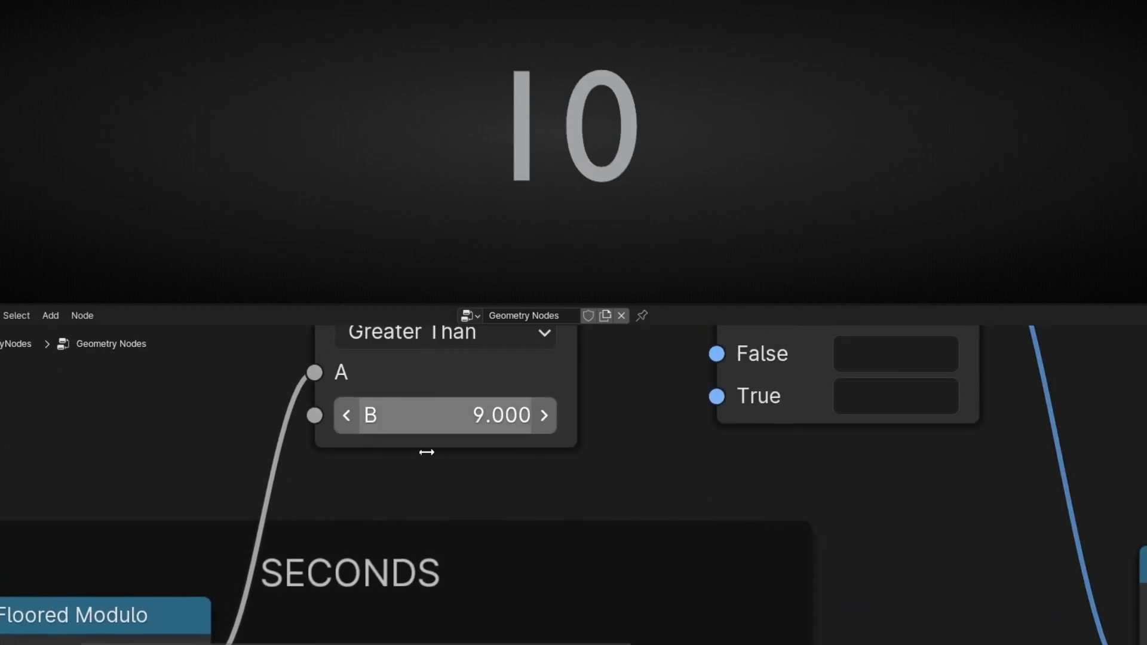
middle_click_drag(427, 452, 425, 499)
middle_click_drag(607, 438, 465, 531)
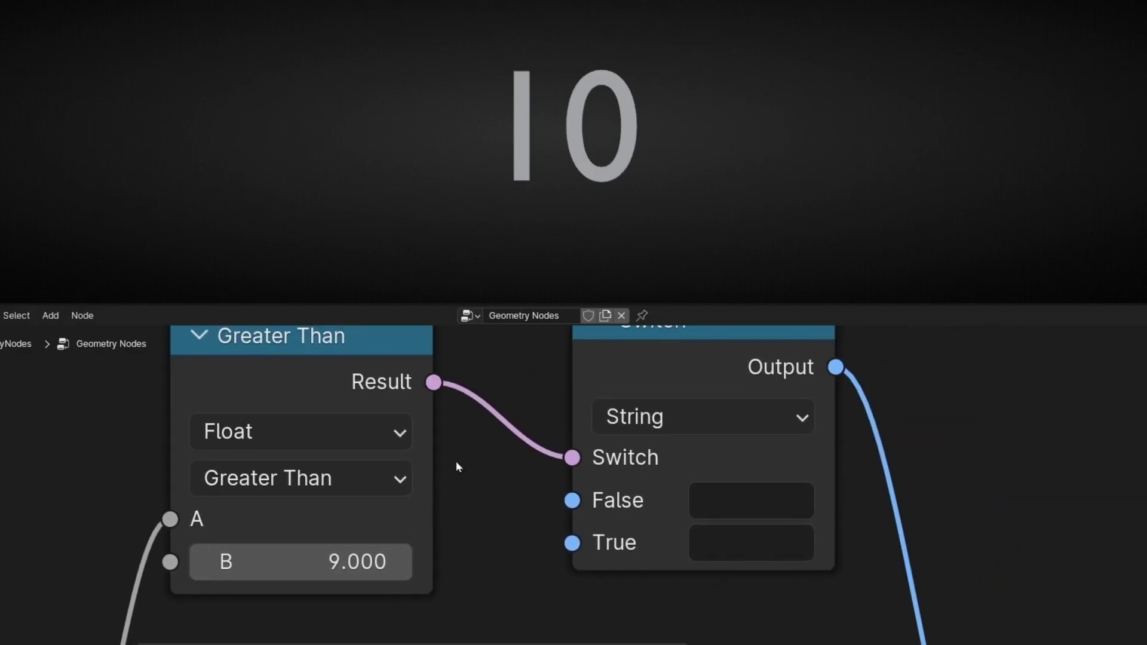
- Try HELLO as the Switch node's True string and clear it again
mouse_move(436, 391)
left_click(751, 556)
type("HELLO")
key("Return")
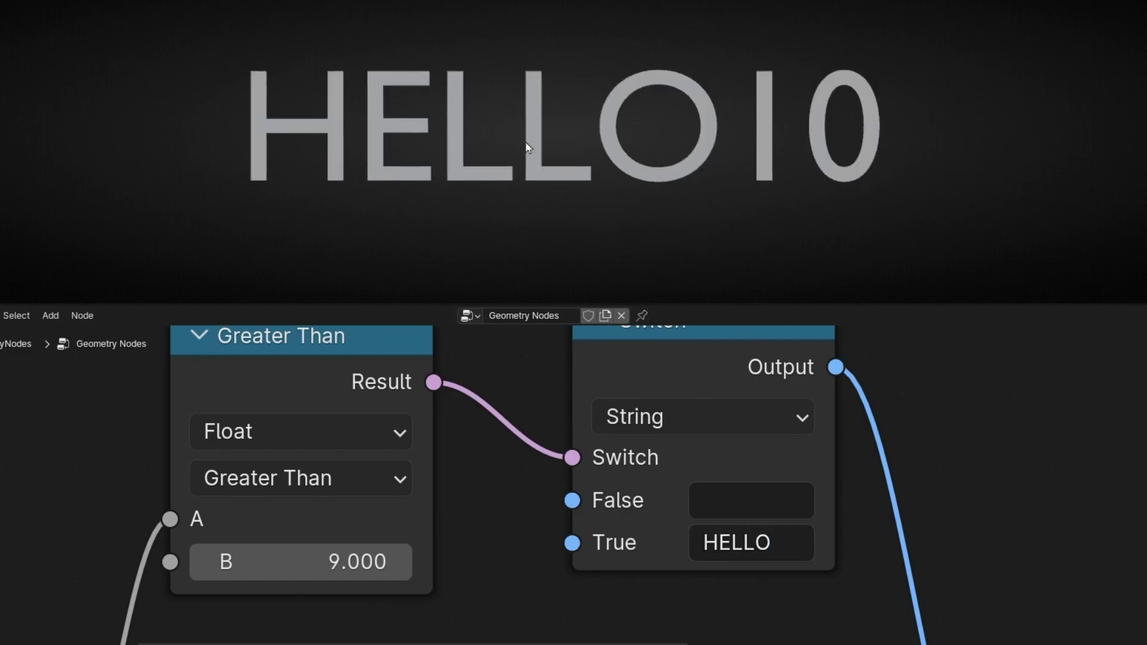
left_click(717, 541)
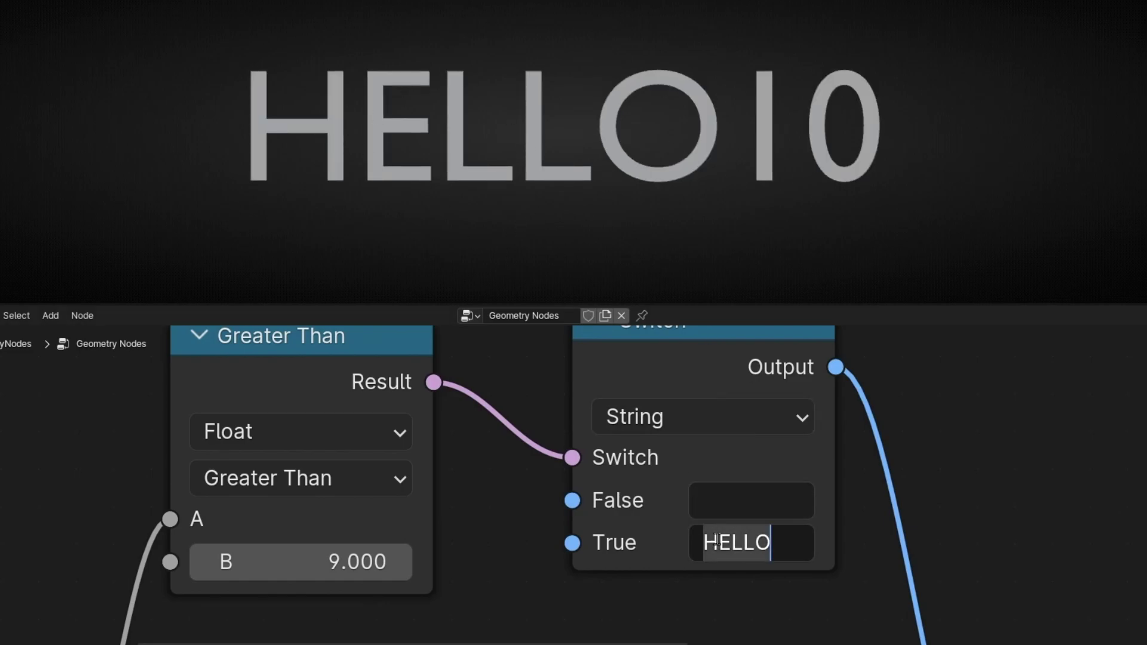
key("BackSpace")
key("Return")
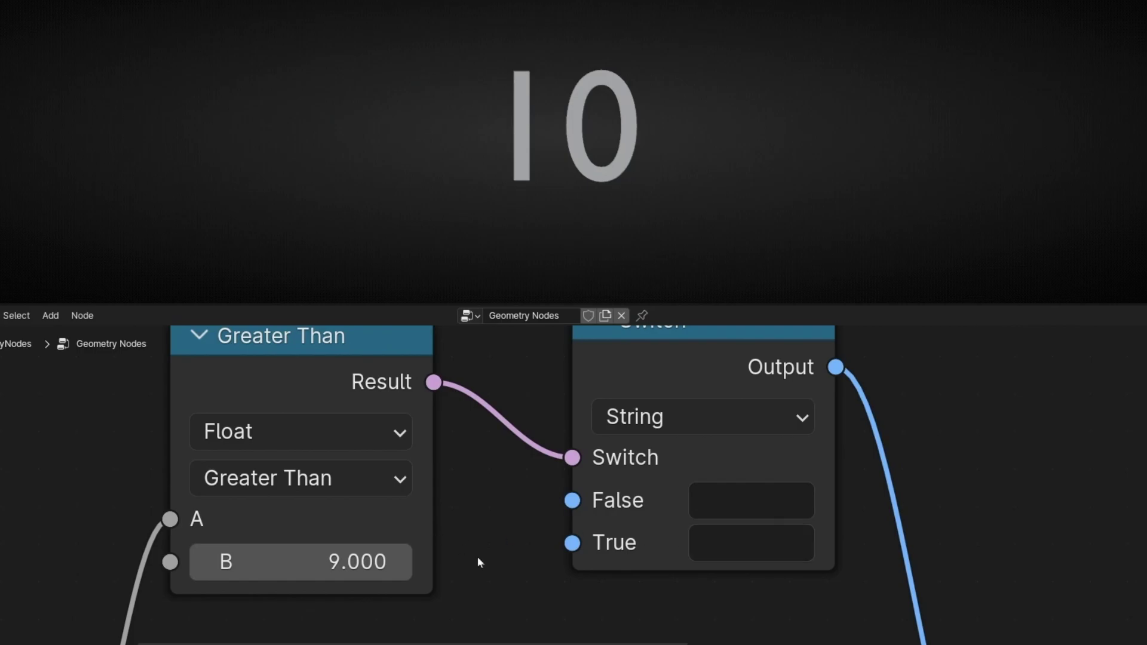
- Lower the TIME integer to 9 and check the Greater Than and Switch nodes
middle_click_drag(478, 559, 543, 520)
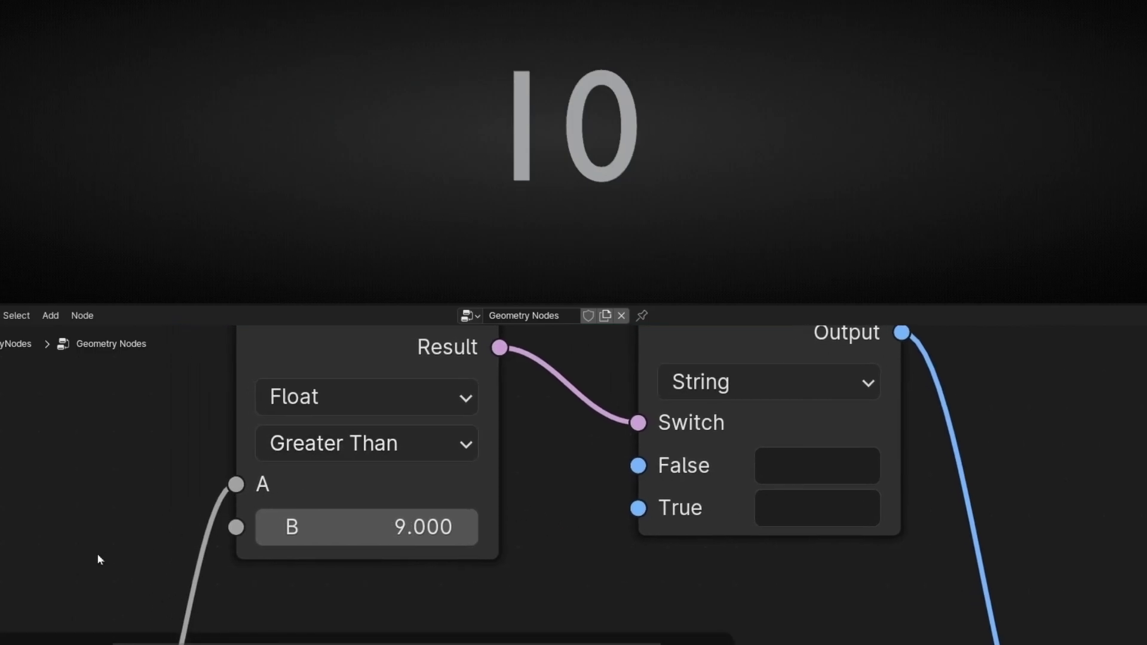
middle_click_drag(97, 556, 417, 376)
middle_click_drag(249, 445, 376, 308)
middle_click_drag(252, 534, 557, 480)
left_click(67, 547)
middle_click_drag(421, 506, 88, 644)
middle_click_drag(710, 405, 360, 576)
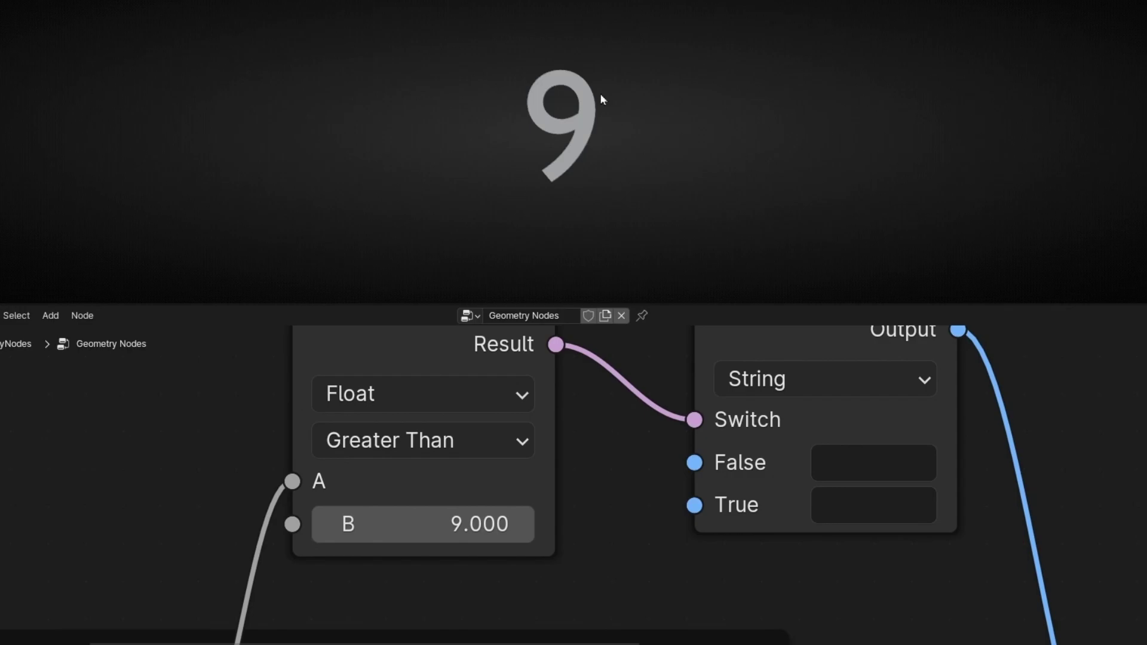
middle_click_drag(601, 482, 582, 535)
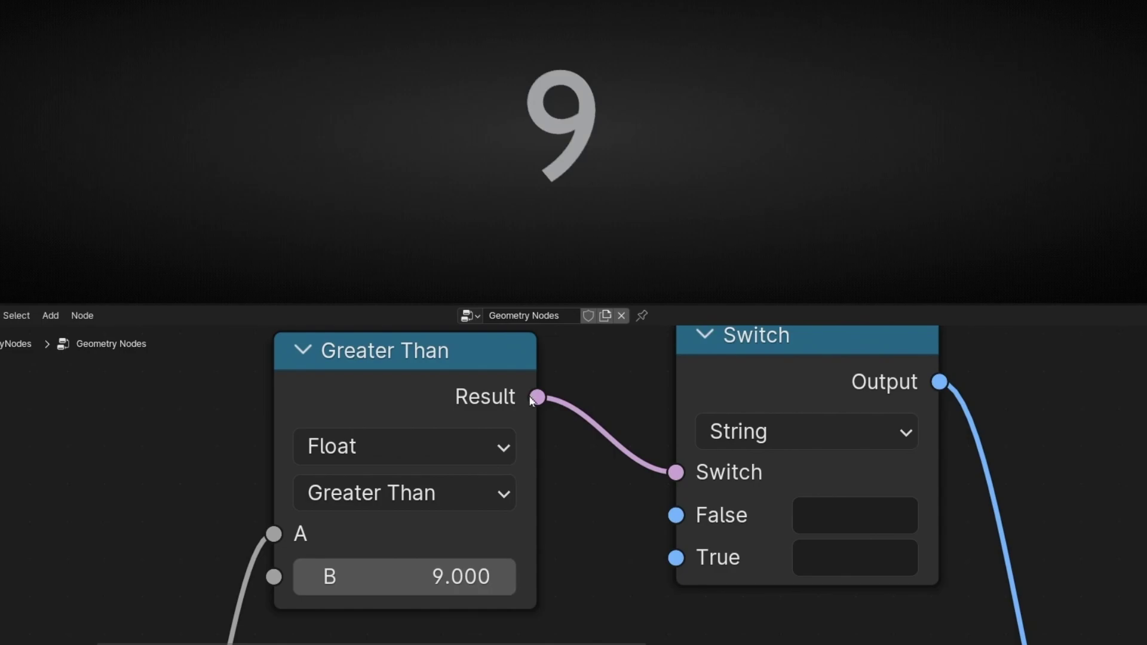
- Set the Switch node's False string to 0
left_click(824, 508)
type("0")
key("Return")
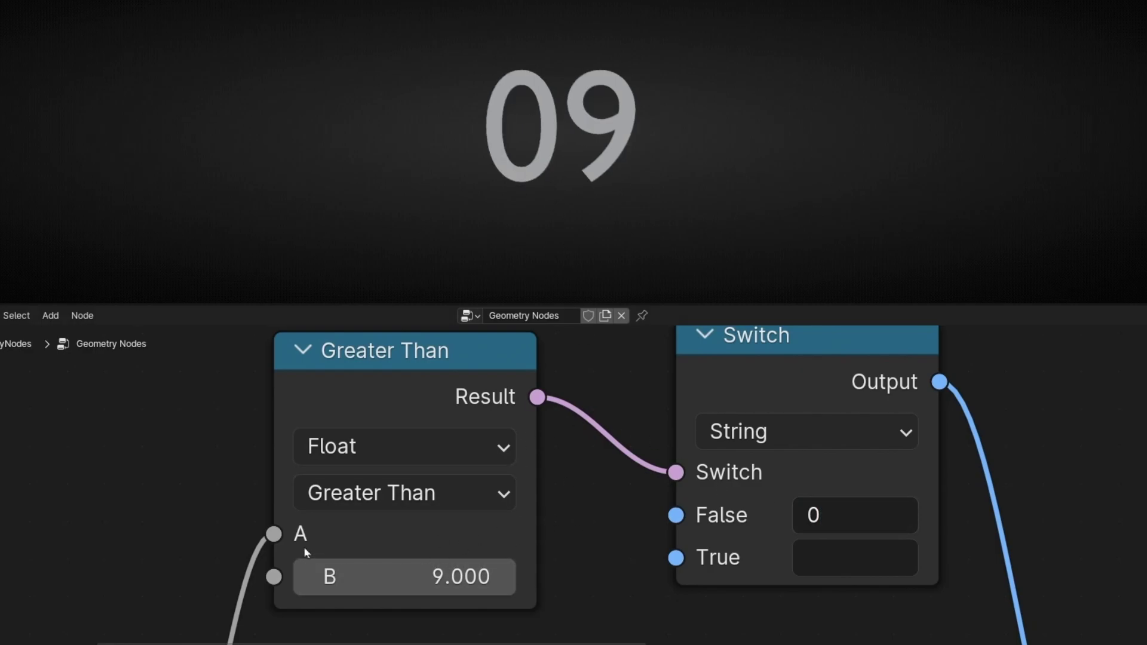
- Step the TIME integer down to 0 to test the leading zero on single-digit seconds
scroll(301, 547, "down", 4)
middle_click_drag(318, 530, 399, 438)
left_click(124, 564)
left_click(124, 565)
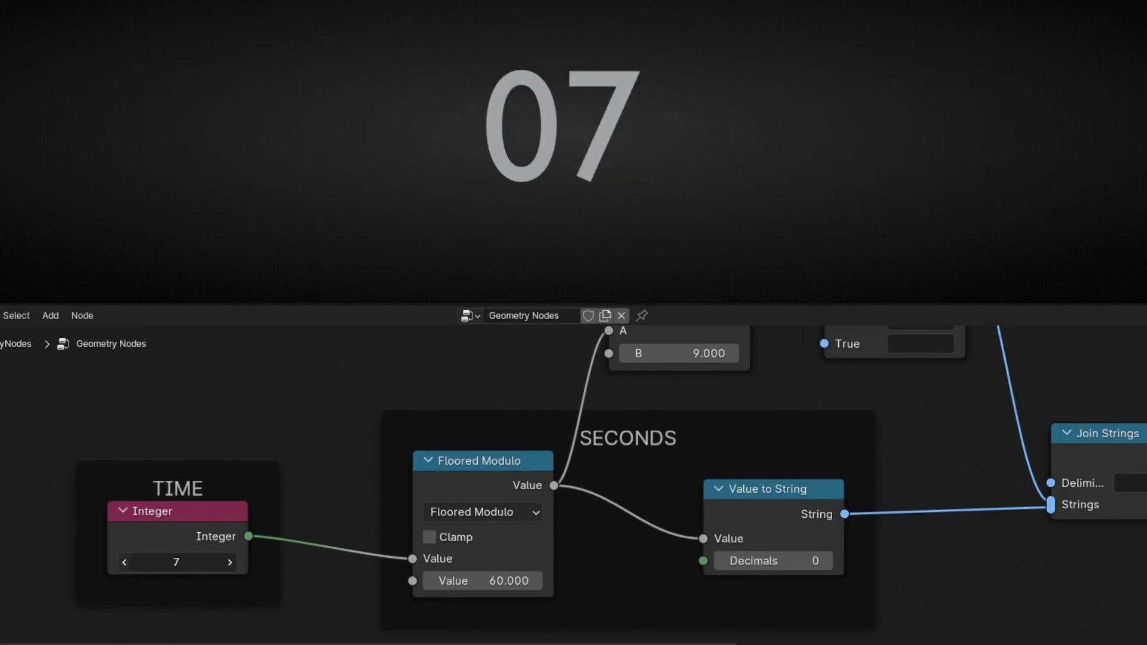
left_click(127, 568)
left_click(127, 568)
left_click(127, 568)
left_click(126, 568)
left_click(127, 568)
left_click(126, 568)
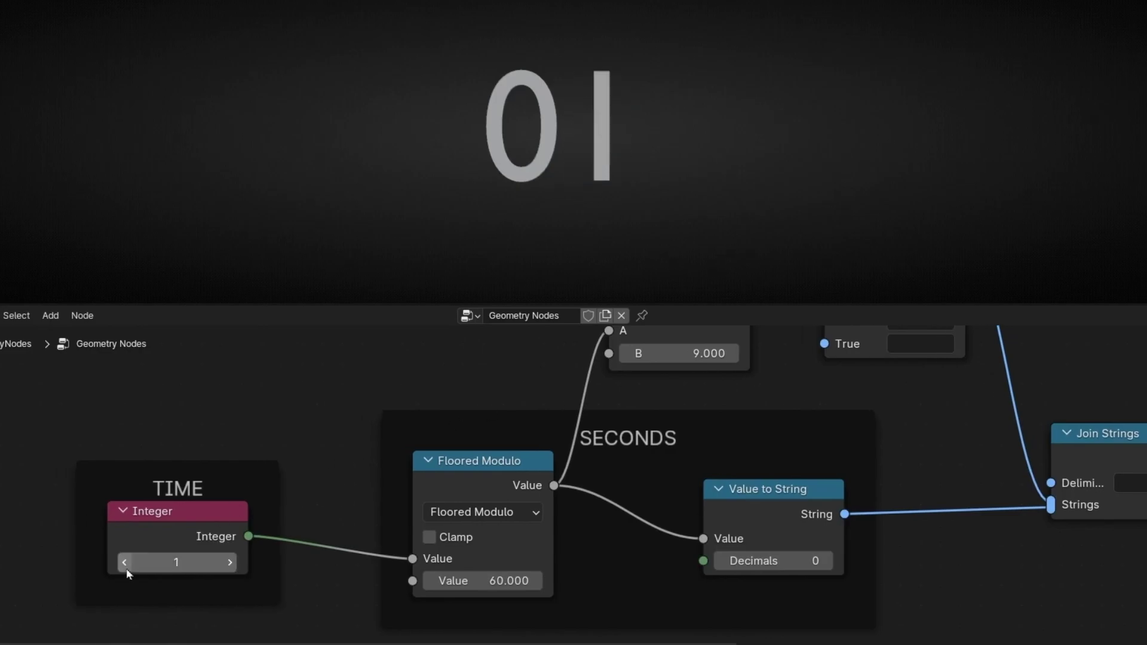
left_click(127, 568)
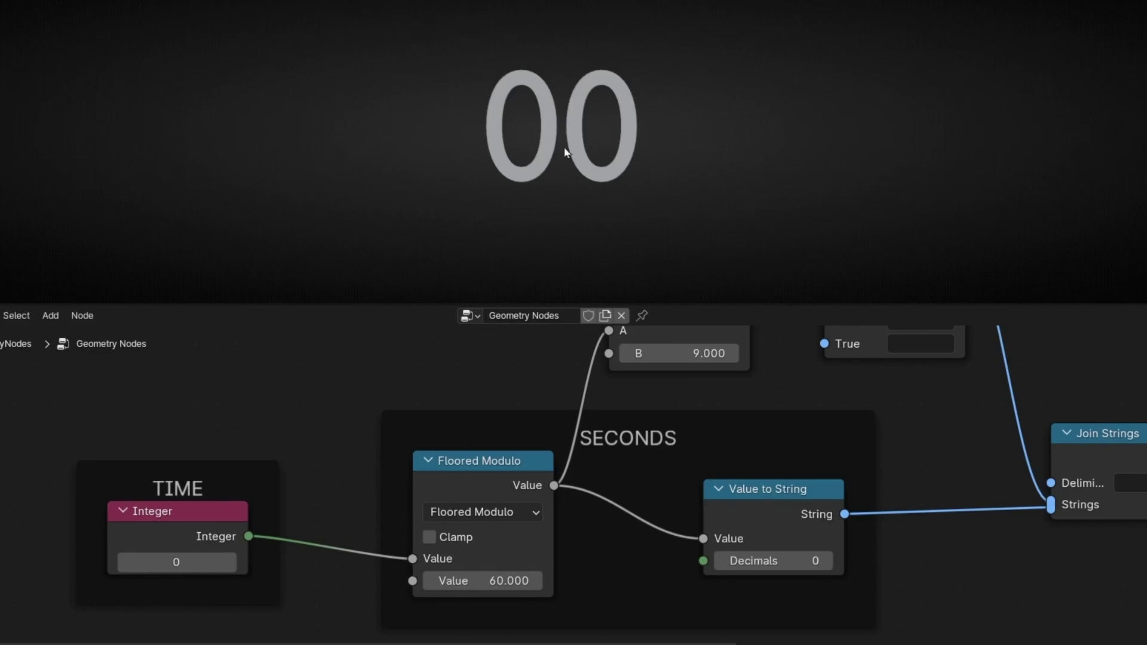
- Step the TIME integer up to 10 to test where the leading zero drops out
left_click(235, 556)
left_click(235, 557)
left_click(234, 557)
left_click(235, 557)
left_click(234, 557)
left_click(230, 562)
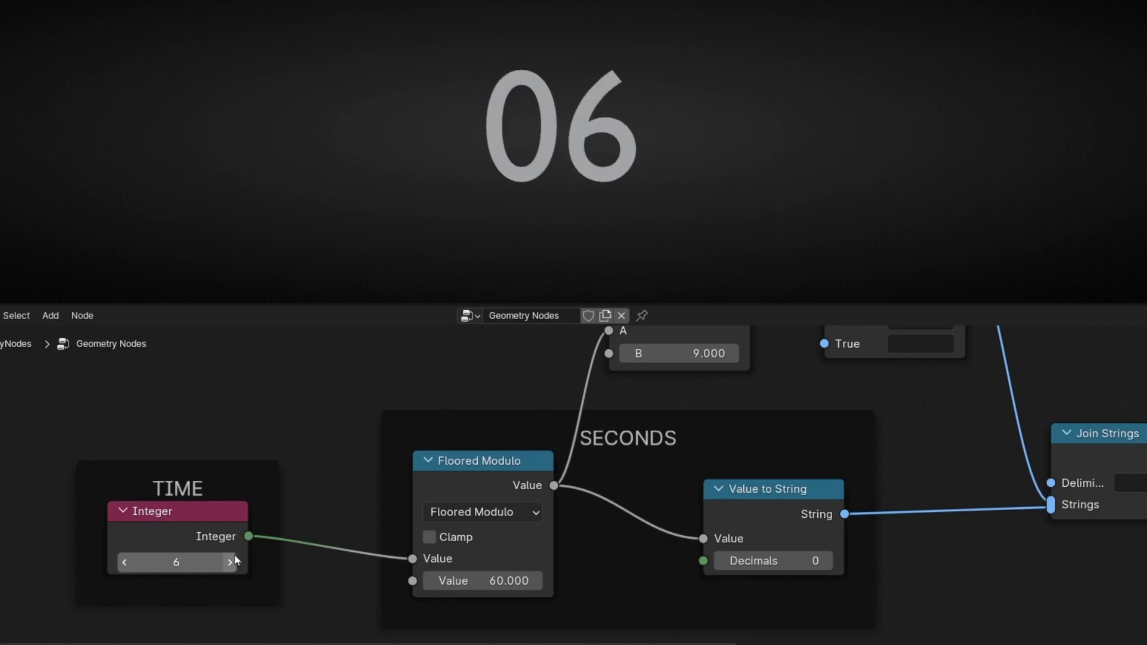
left_click(230, 562)
left_click(230, 562)
left_click(230, 562)
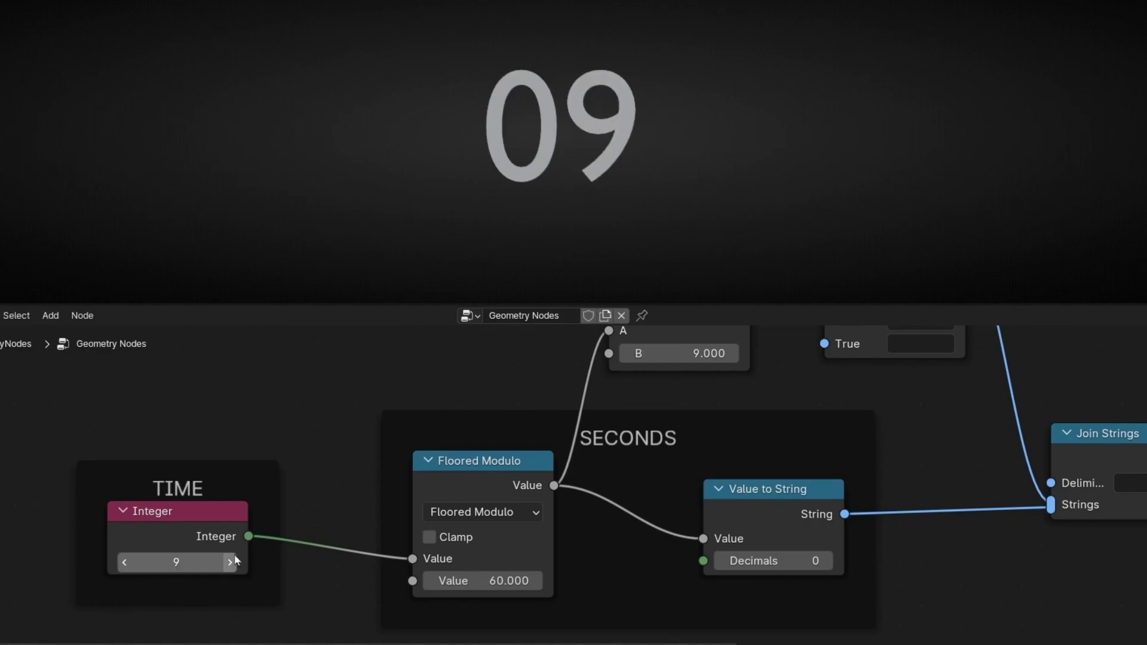
left_click(230, 562)
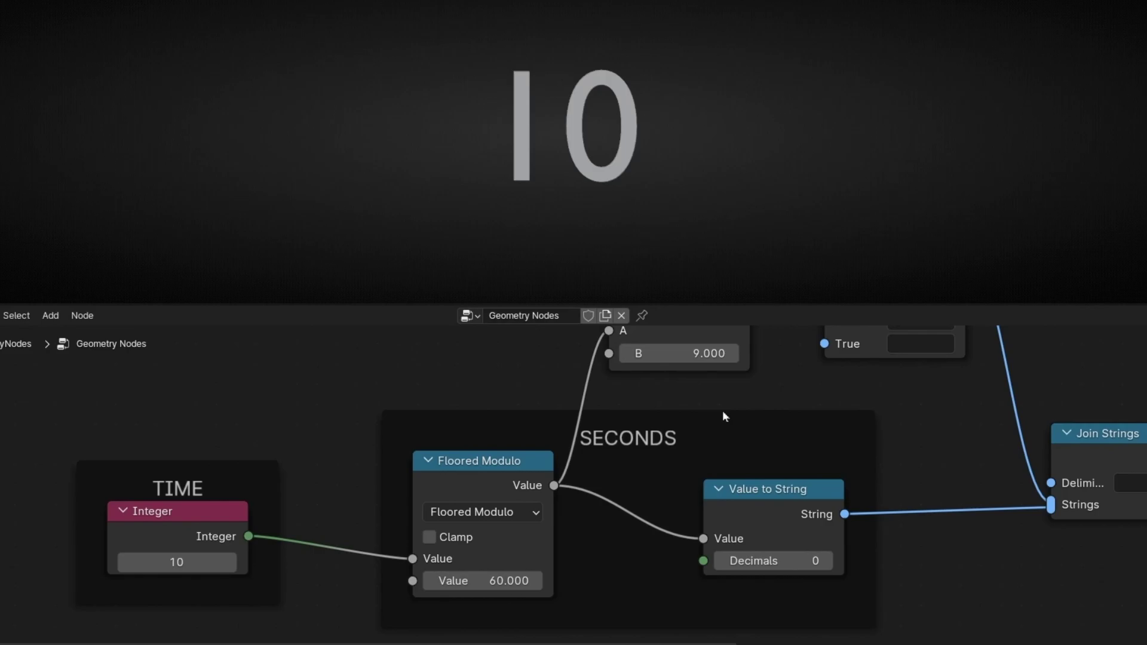
- Group the Greater Than and Switch nodes in a frame labelled "Add 0 if SEC < 10" and reposition the frame
middle_click_drag(796, 412, 668, 502)
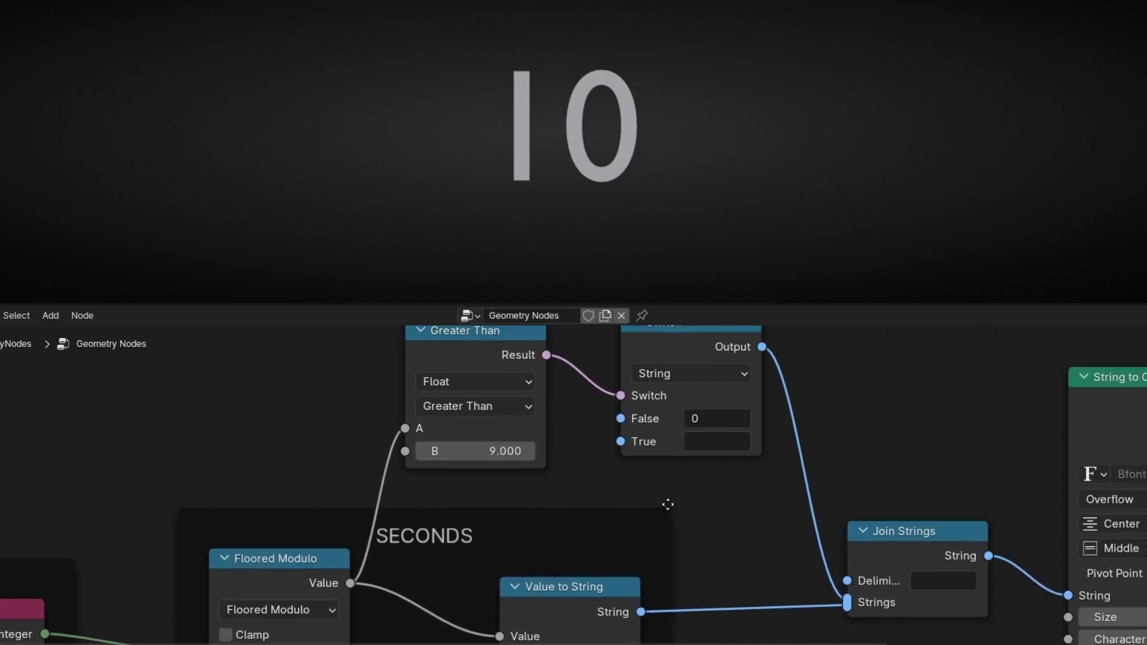
key("ctrl+space")
scroll(570, 339, "up", 4)
middle_click_drag(566, 335, 466, 469)
left_click_drag(226, 161, 740, 403)
key("ctrl+j")
type("Add 0 if SEC < 10")
key("Return")
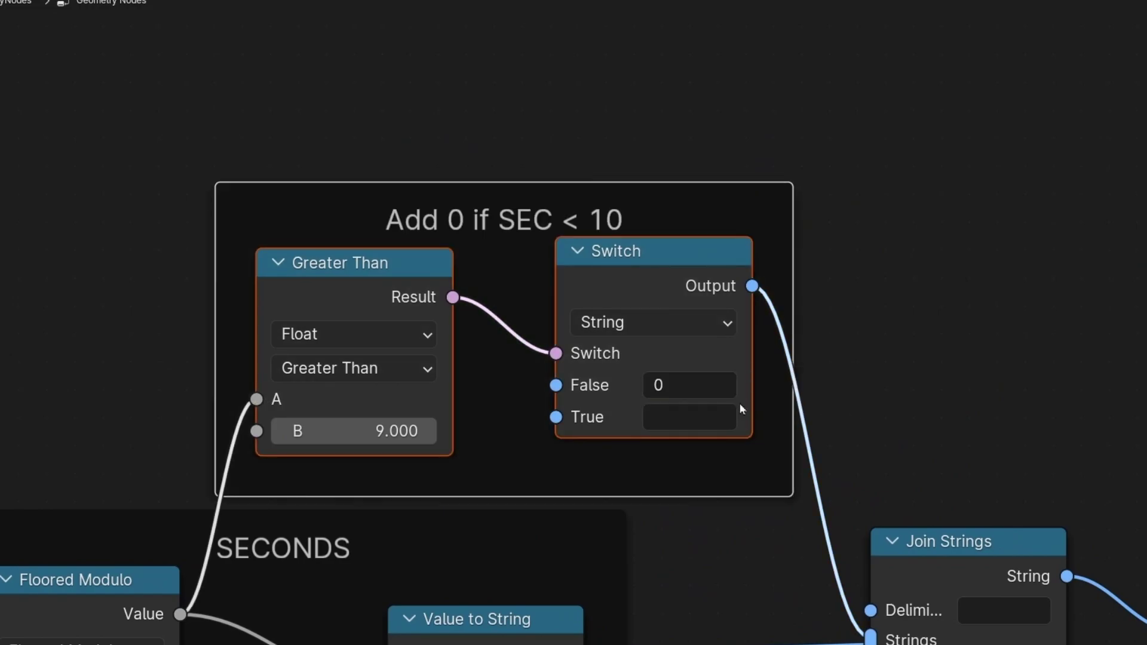
left_click(532, 148)
left_click_drag(482, 187, 435, 133)
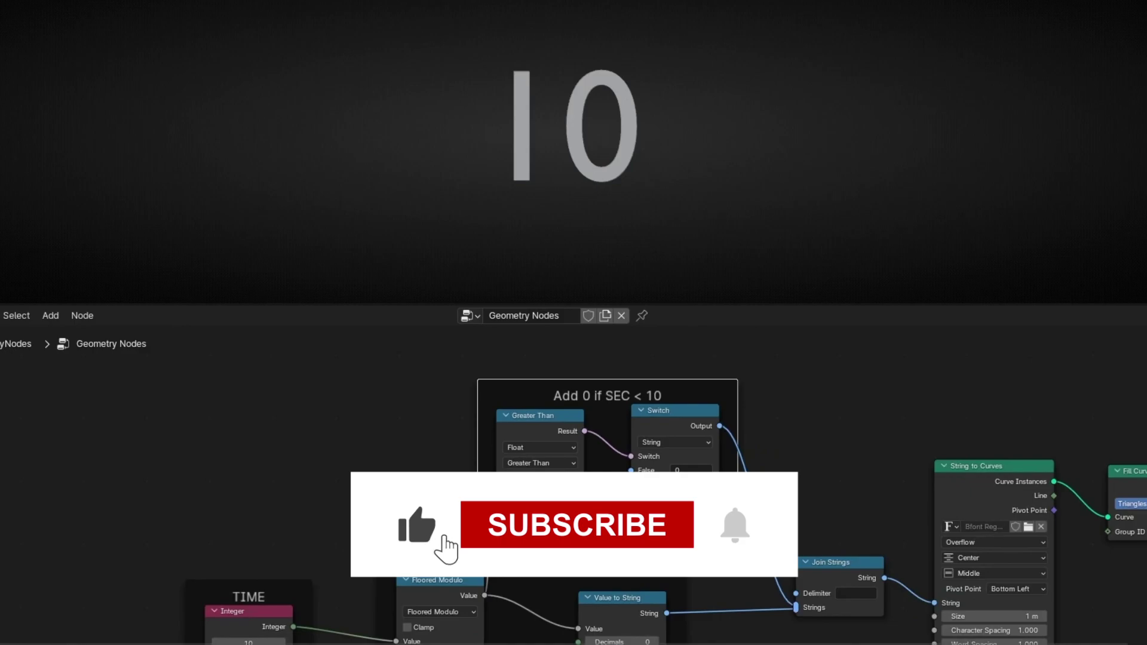
- Set the TIME integer to 57 to check the displayed seconds
scroll(728, 520, "down", 1)
middle_click_drag(728, 519, 669, 448)
mouse_move(283, 549)
left_mouse_down()
mouse_move(335, 550)
mouse_move(283, 551)
left_mouse_up()
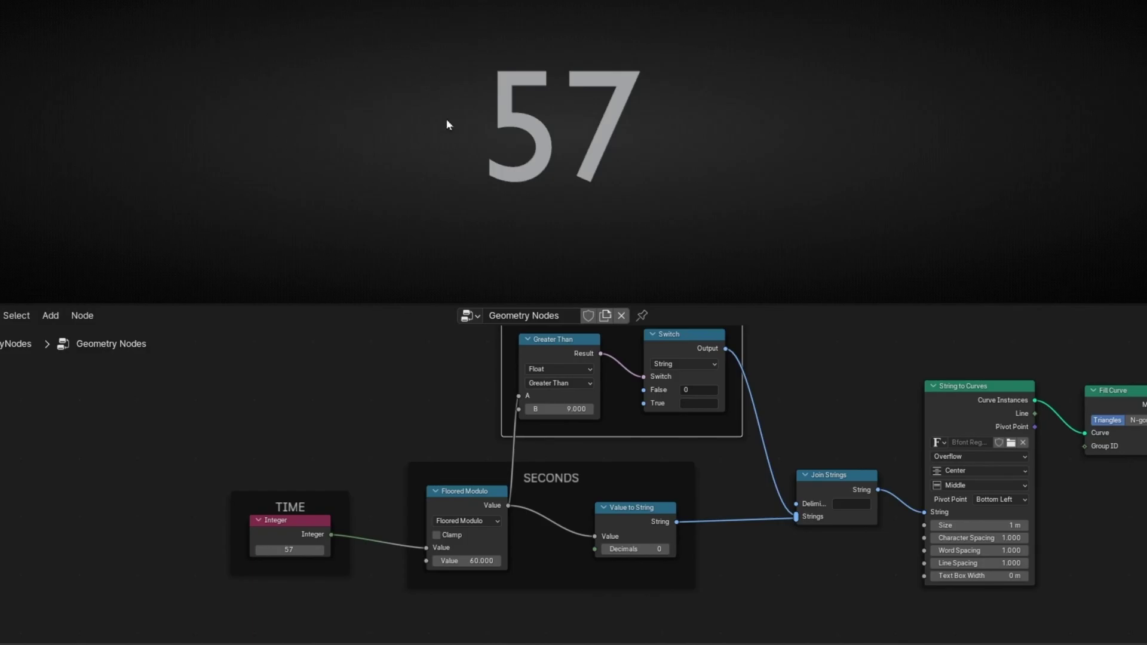
- Move the String to Curves, Fill Curve and Group Output nodes farther from Join Strings to make room
key("ctrl+space")
middle_click_drag(828, 307, 322, 388)
left_click_drag(501, 252, 943, 582)
key("g")
left_click(1130, 513)
- Duplicate Join Strings, feed the original's output into the copy's Strings input, and link the copy to the String input of String to Curves
middle_click_drag(583, 273, 698, 403)
left_click(482, 545)
key("shift+d")
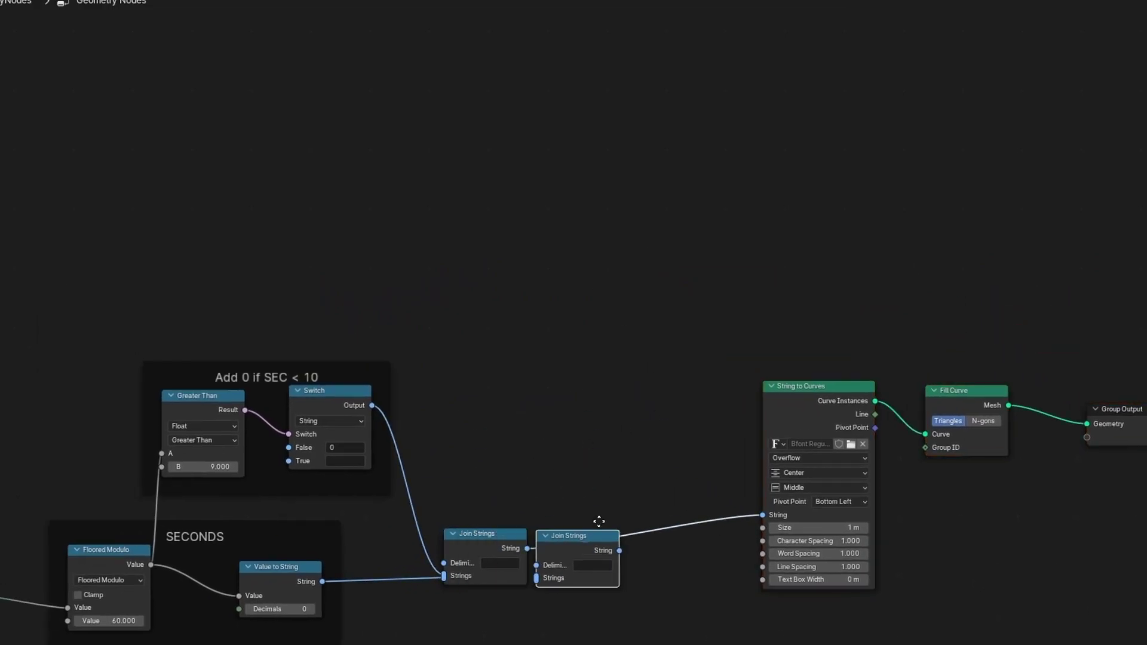
left_click(642, 348)
right_click_drag(613, 537, 538, 556, "ctrl")
left_click_drag(527, 548, 600, 384)
left_click_drag(683, 356, 764, 516)
- Move the TIME node group up and add a Value to String node from its Integer output, linked to the second Join Strings
middle_click_drag(426, 360, 632, 346)
left_click_drag(168, 540, 141, 299)
left_click_drag(147, 339, 494, 181)
type("value to")
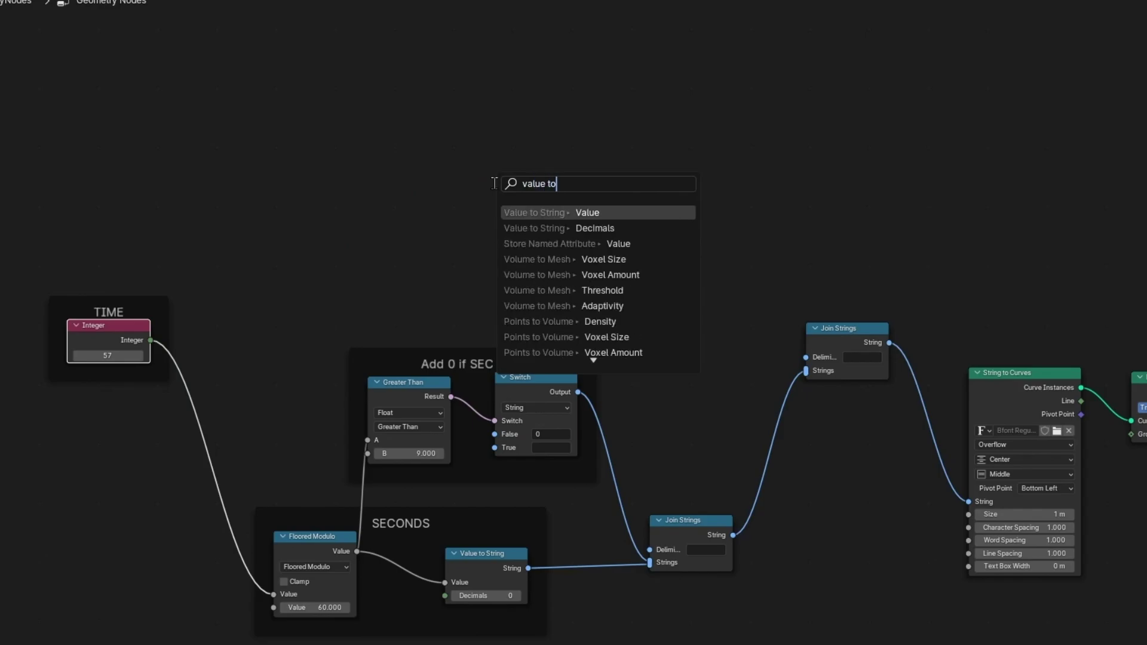
key("Return")
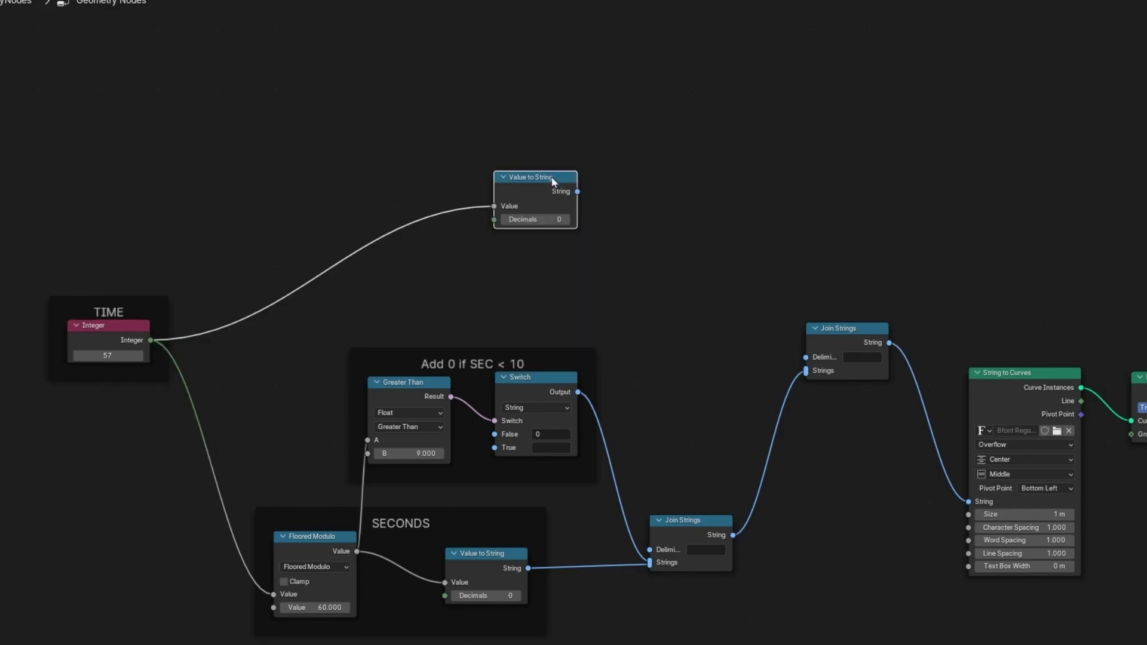
left_click_drag(577, 191, 803, 373)
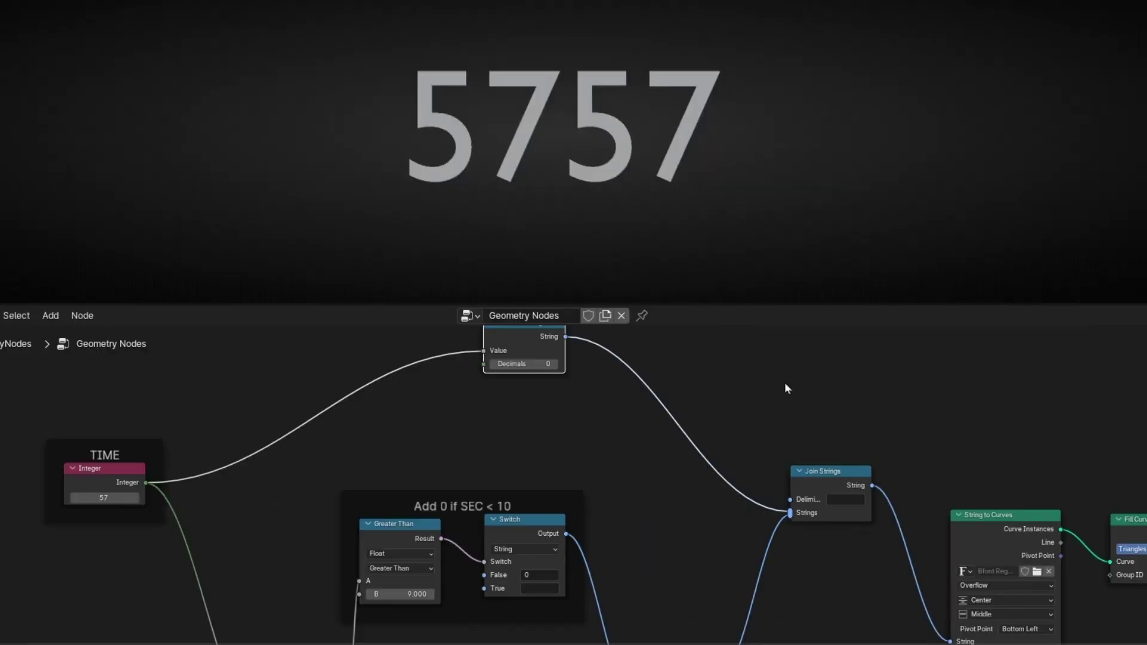
- Set the TIME integer to 71 to test both number groups past 60
middle_click_drag(356, 454, 517, 399)
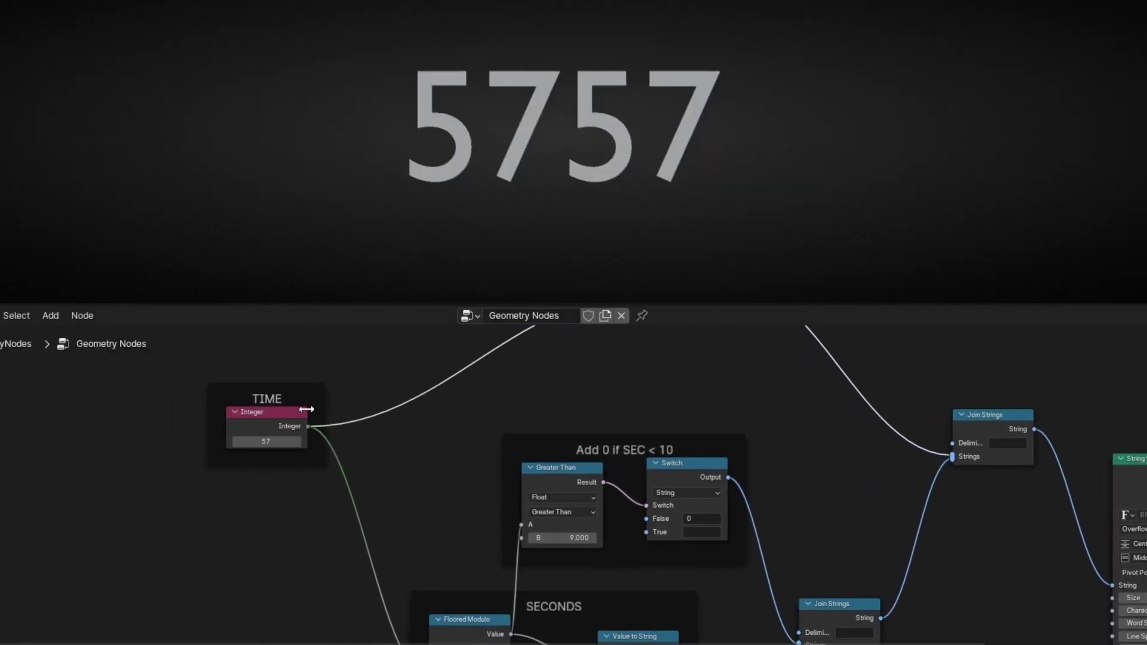
left_click_drag(265, 443, 418, 443)
middle_click_drag(419, 443, 258, 490)
key("ctrl+z")
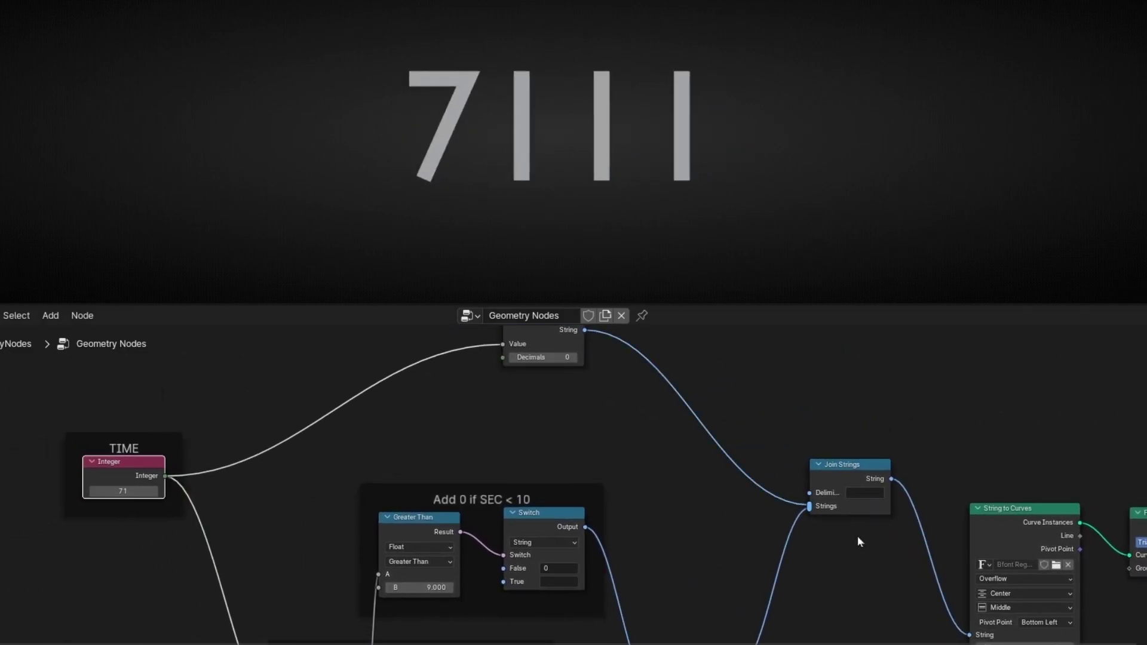
- Set the delimiter of the second Join Strings node to a colon (:)
scroll(859, 536, "up", 3)
middle_click_drag(1041, 572, 483, 536)
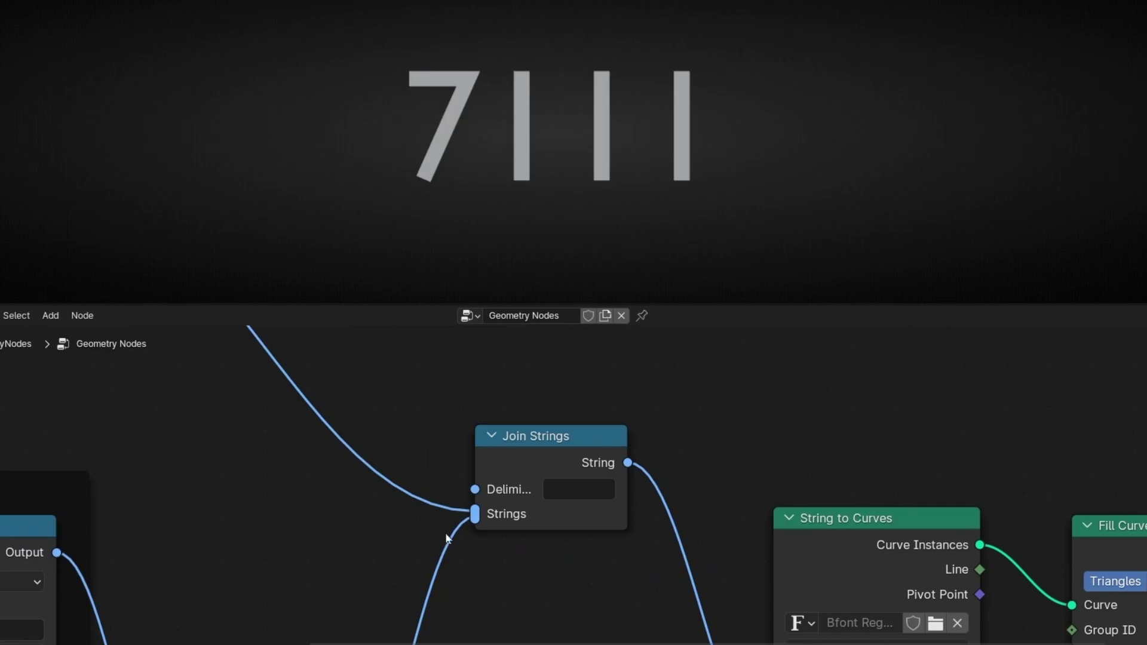
key("ctrl+space")
scroll(472, 508, "down", 4)
middle_click_drag(421, 432, 605, 405)
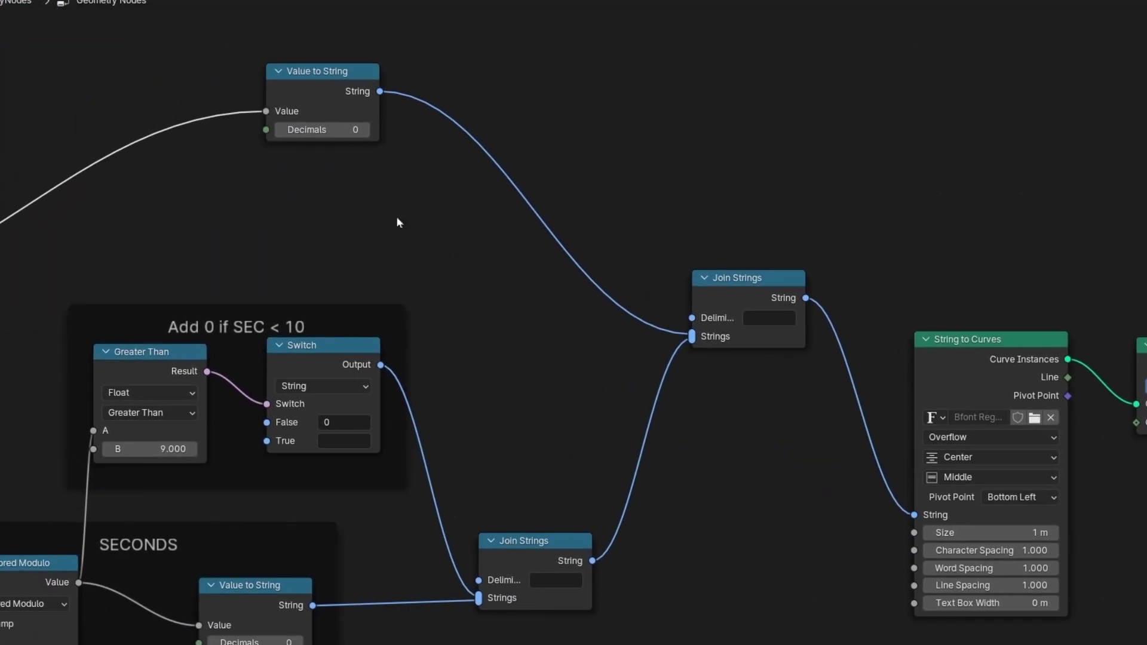
scroll(769, 310, "up", 2)
middle_click_drag(845, 331, 520, 389)
left_click(551, 353)
type(":")
key("Return")
scroll(500, 336, "up", 2)
key("ctrl+space")
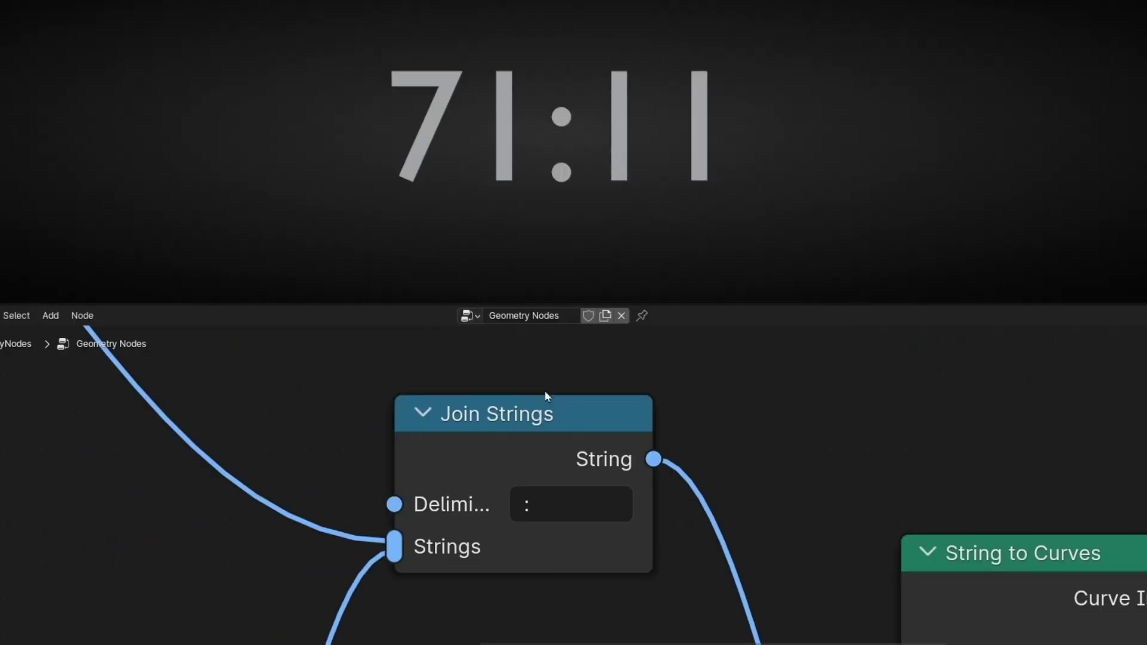
- Move the upper Value to String node down slightly and set the TIME integer to 59
scroll(357, 519, "down", 7)
middle_click_drag(346, 557, 491, 541)
left_click_drag(448, 350, 447, 370)
middle_click_drag(339, 447, 436, 410)
mouse_move(216, 436)
left_mouse_down()
mouse_move(127, 435)
mouse_move(200, 435)
left_mouse_up()
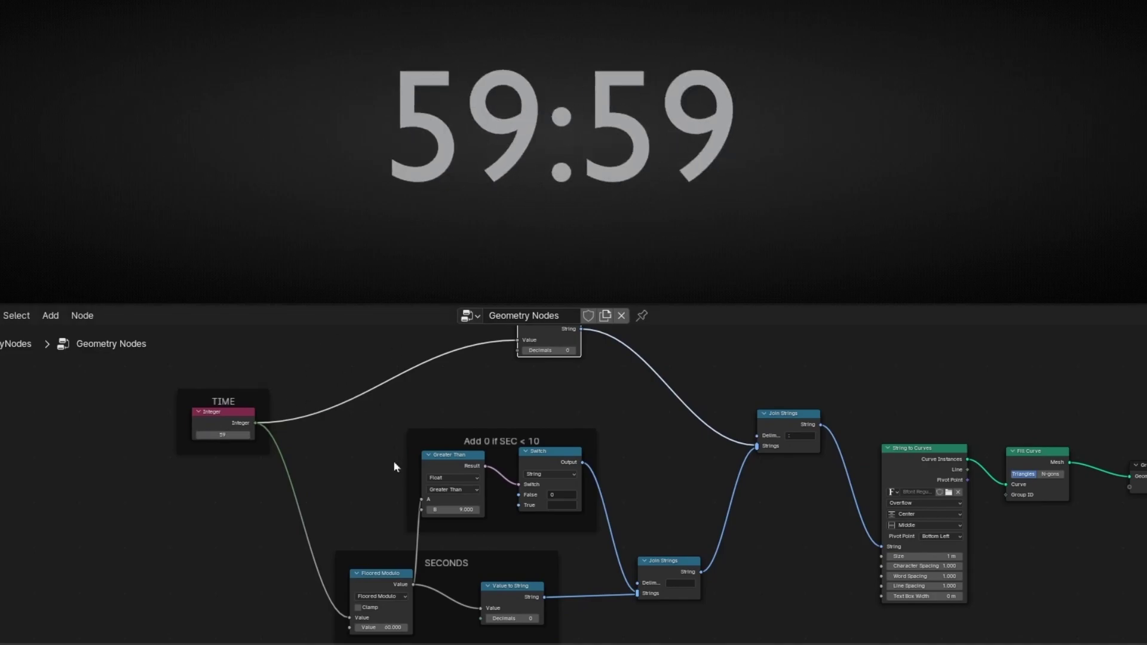
scroll(257, 454, "up", 5)
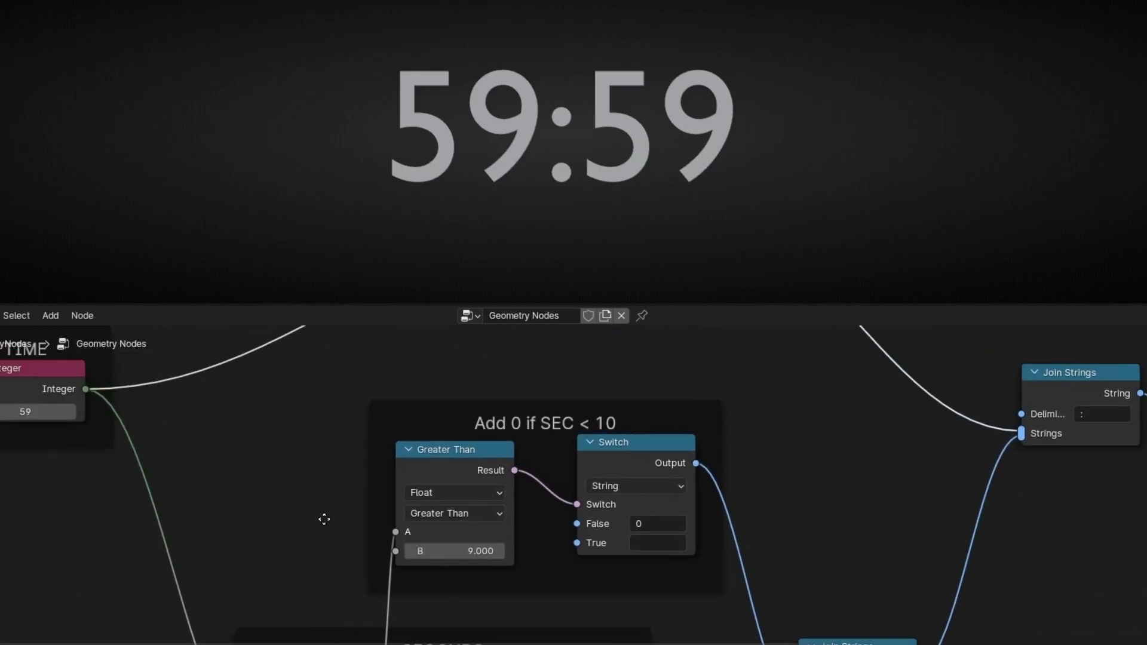
scroll(230, 479, "up", 3)
middle_click_drag(78, 445, 360, 537)
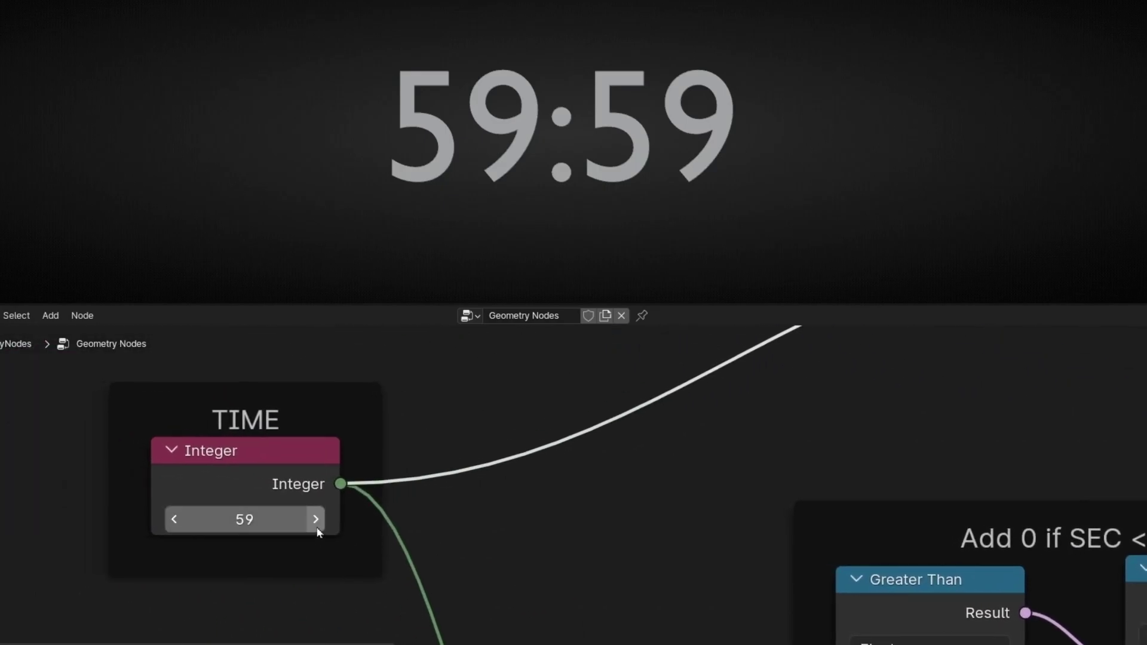
- Raise the TIME integer to 60 and insert a Math node on the link from TIME to the upper Value to String node
left_click(318, 528)
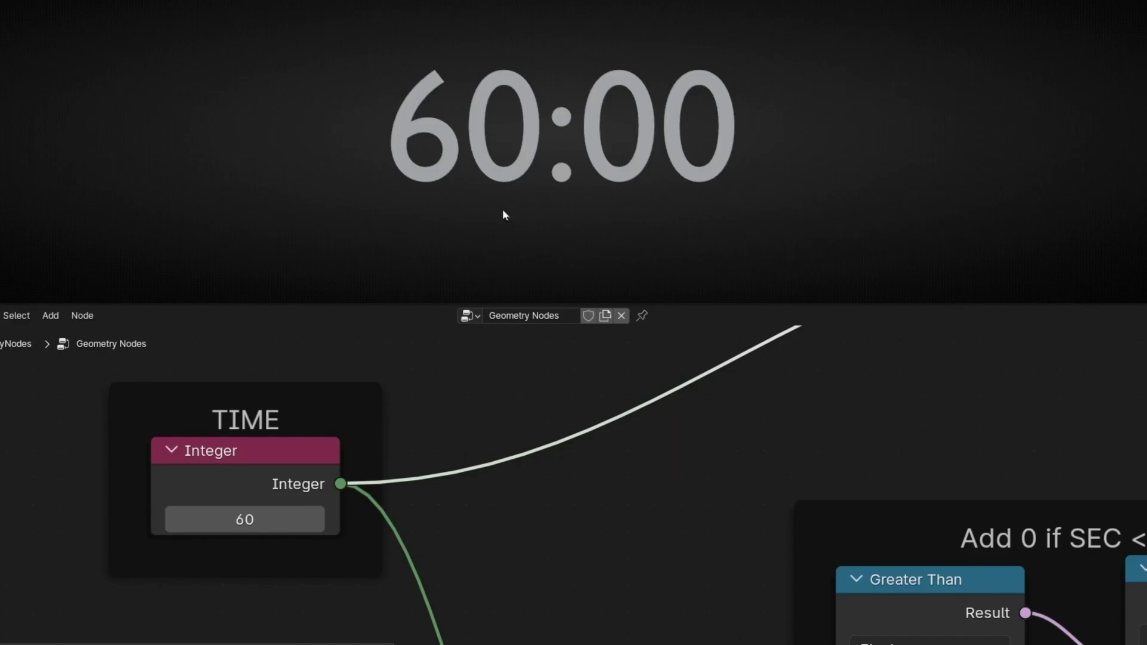
scroll(706, 423, "down", 5)
middle_click_drag(666, 413, 548, 473)
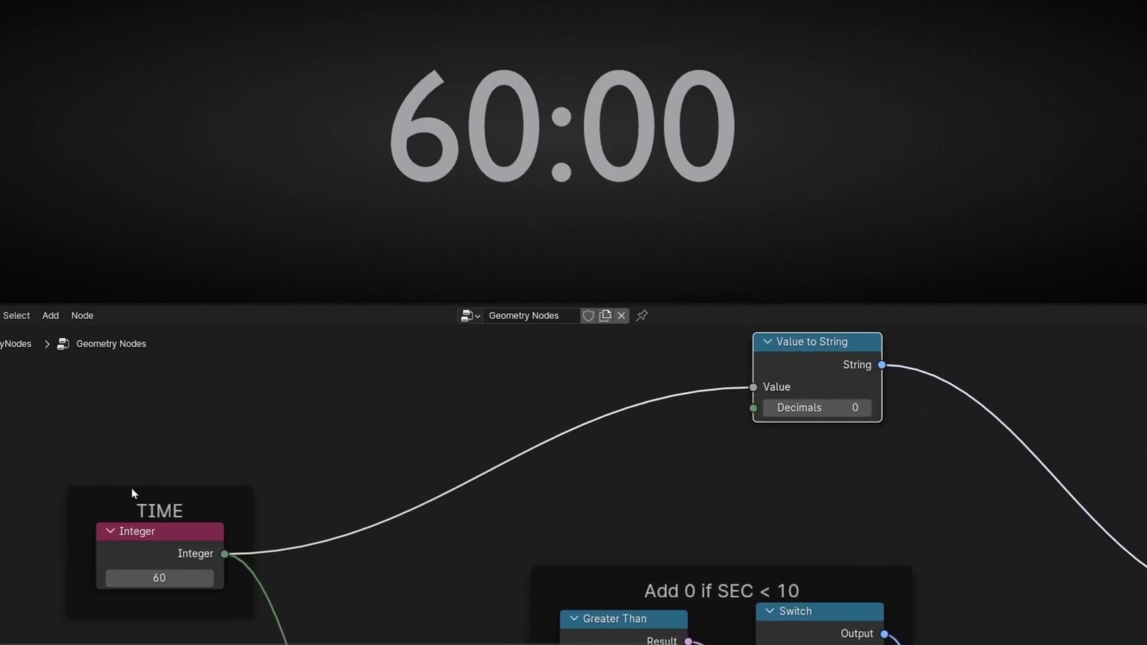
key("shift+a")
type("add")
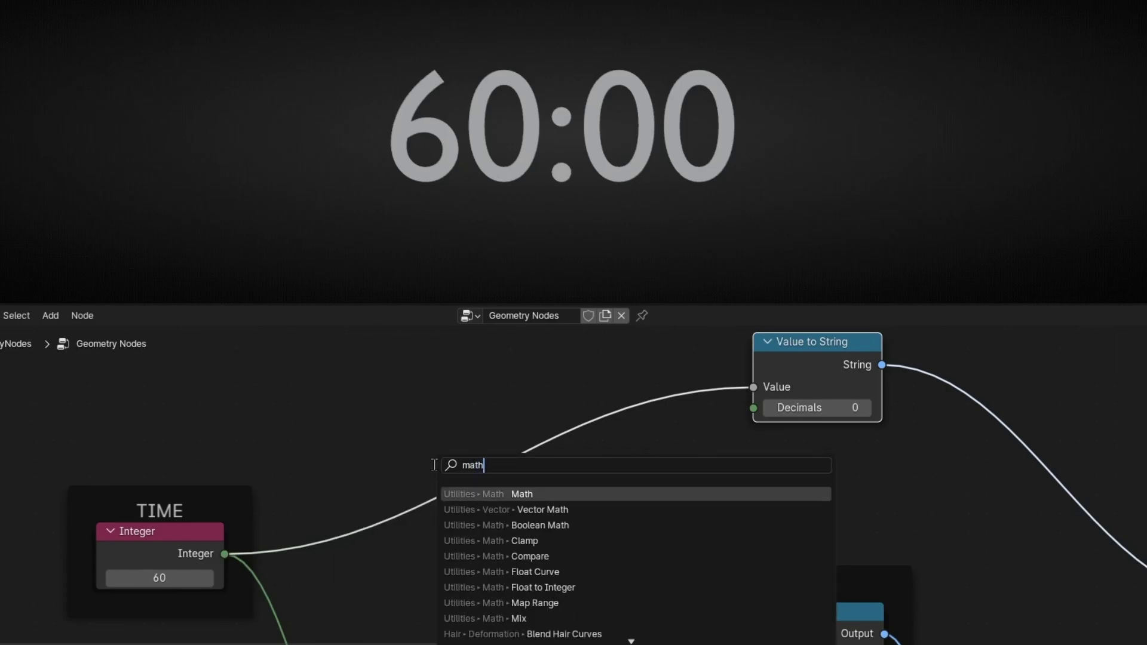
key("Return")
left_click(436, 345)
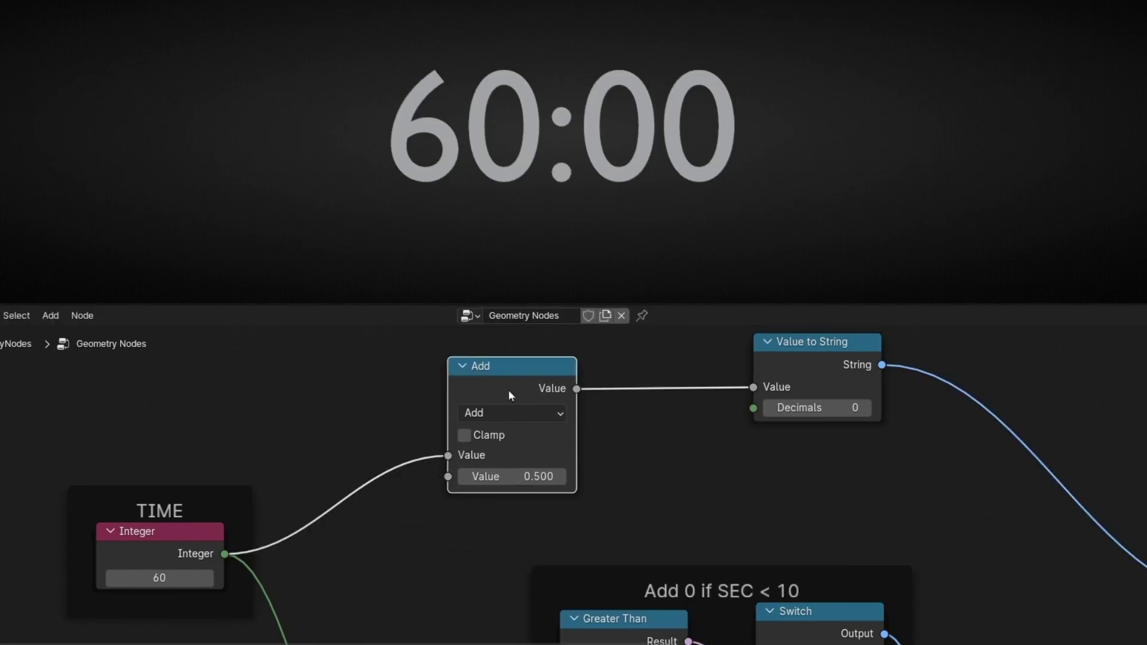
- Set the new Math node to Divide with a second value of 60
left_click(484, 400)
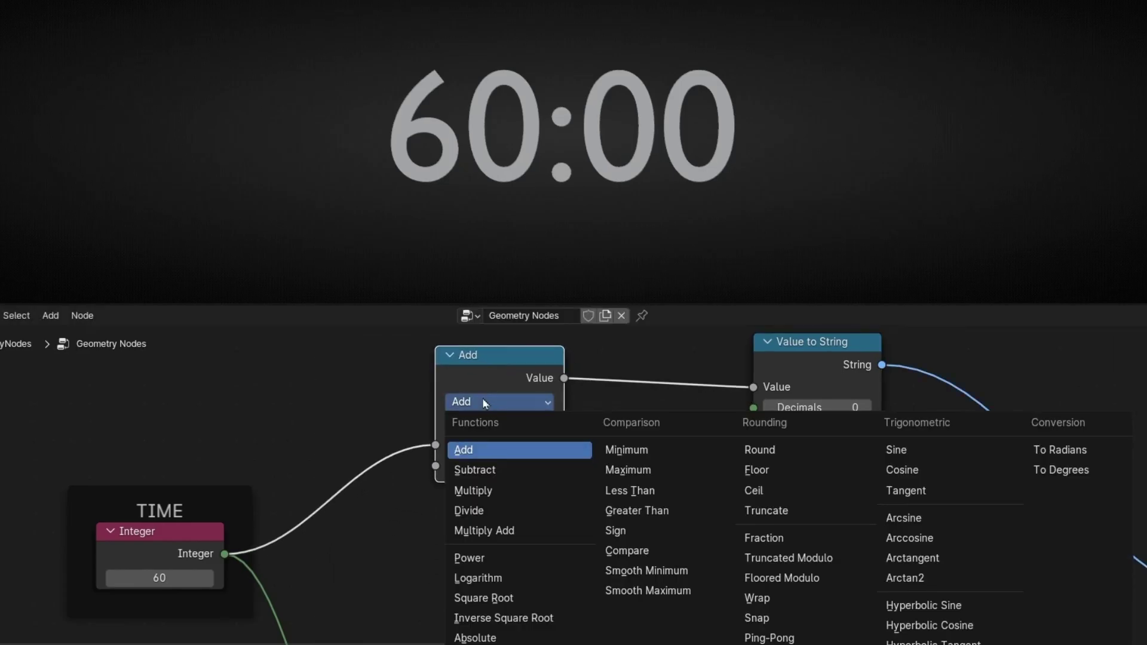
left_click(478, 511)
left_click(502, 471)
type("60")
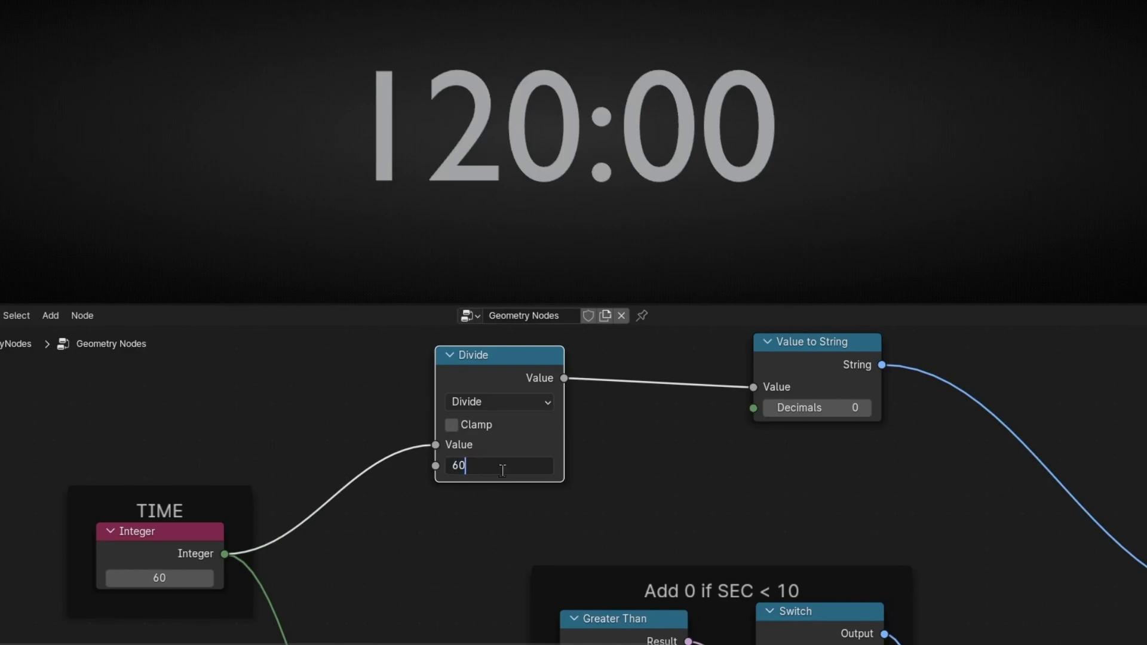
key("Return")
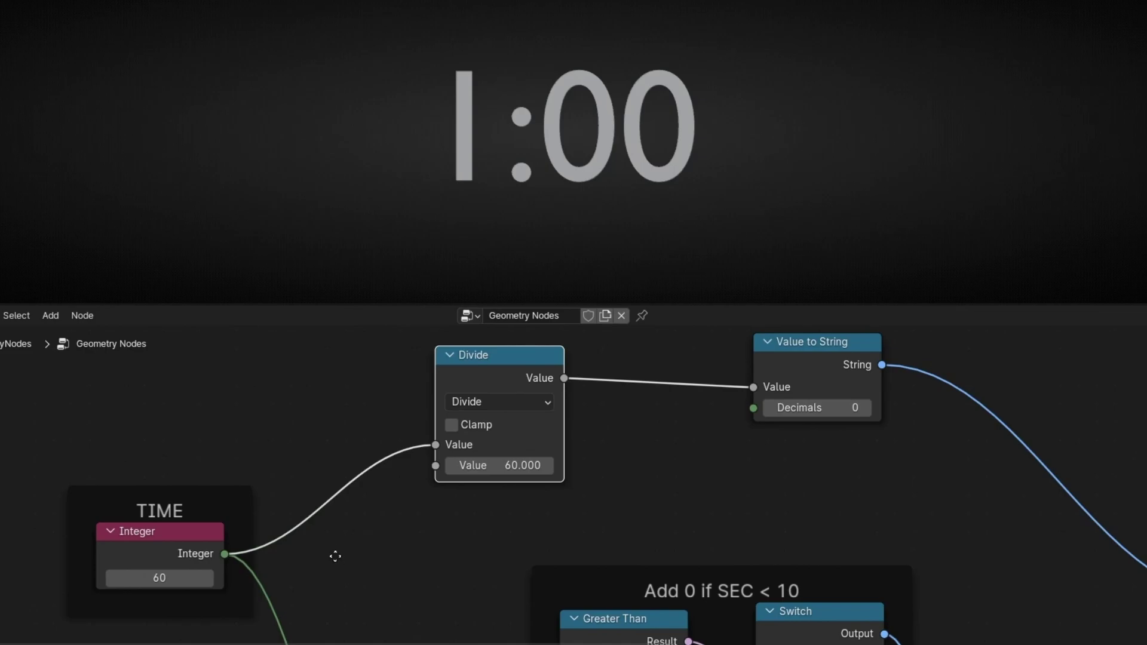
- Reset the TIME integer to 0 and step it up one at a time to 14 to test the seconds
middle_click_drag(333, 553, 474, 479)
left_click(296, 504)
type("0")
key("Return")
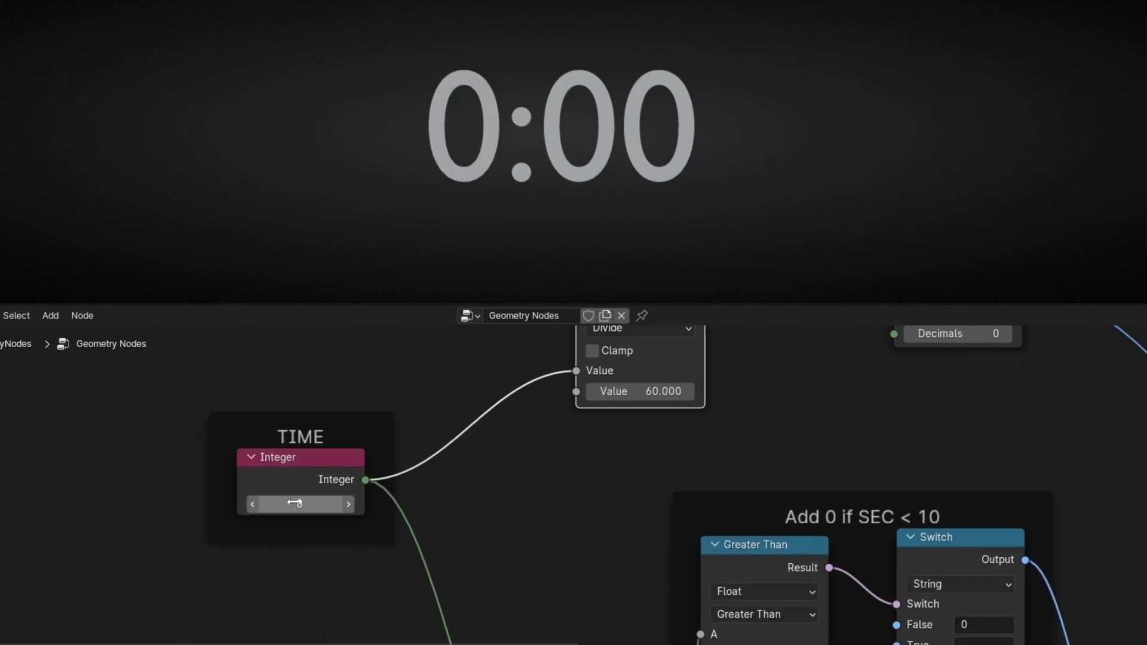
left_click(349, 504)
left_click(349, 504)
left_click(348, 504)
left_click(348, 505)
left_click(348, 505)
left_click(352, 504)
left_click(352, 503)
left_click(352, 503)
left_click(352, 503)
left_click(352, 504)
left_click(352, 504)
left_click(352, 503)
left_click(352, 504)
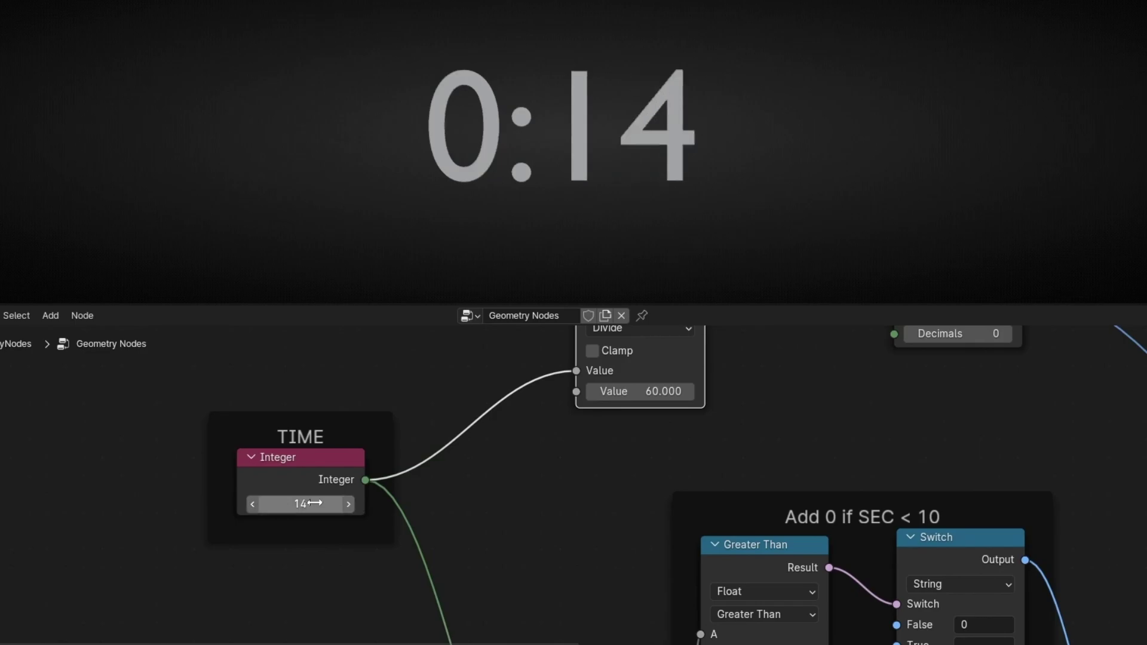
- Raise the TIME integer through 40 and 89 to 145 to test when the minutes advance
left_click_drag(304, 504, 358, 504)
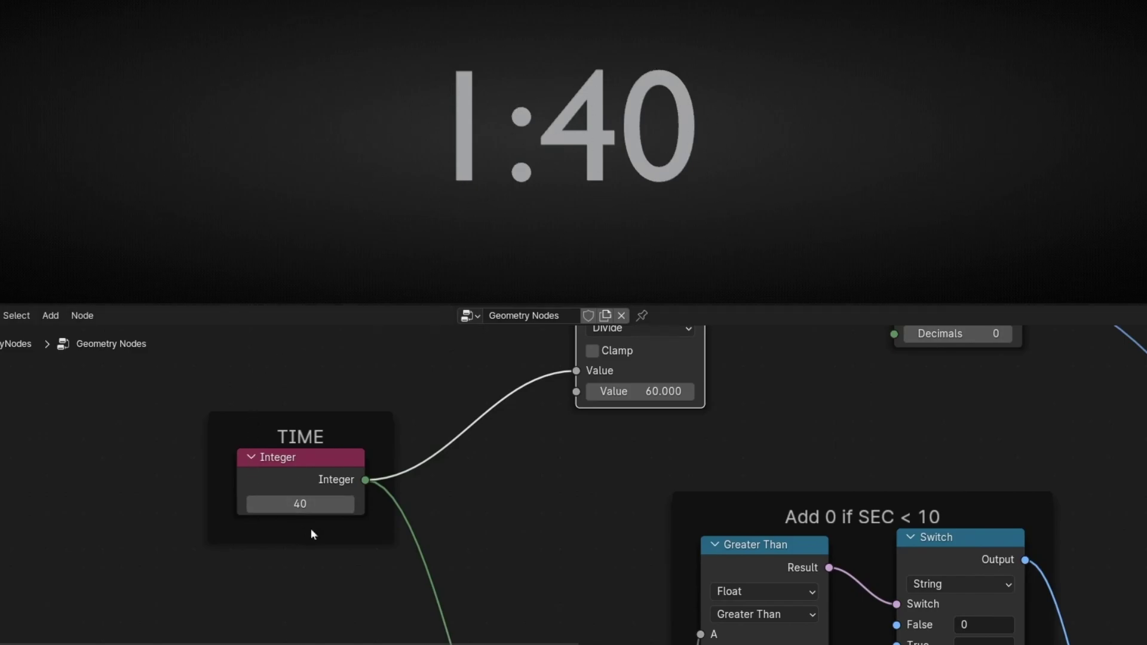
left_click(349, 504)
left_click(348, 504)
left_click(348, 504)
left_click(348, 505)
left_click(348, 505)
left_click_drag(281, 506, 418, 506)
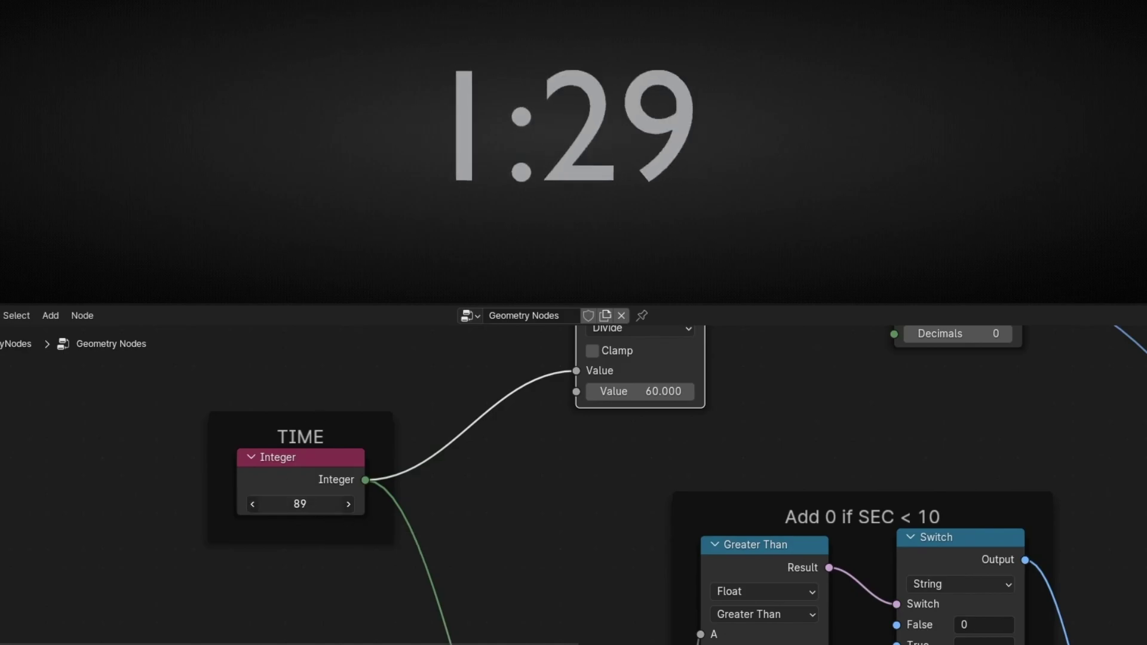
left_click_drag(465, 173, 475, 153)
left_click_drag(308, 504, 580, 437)
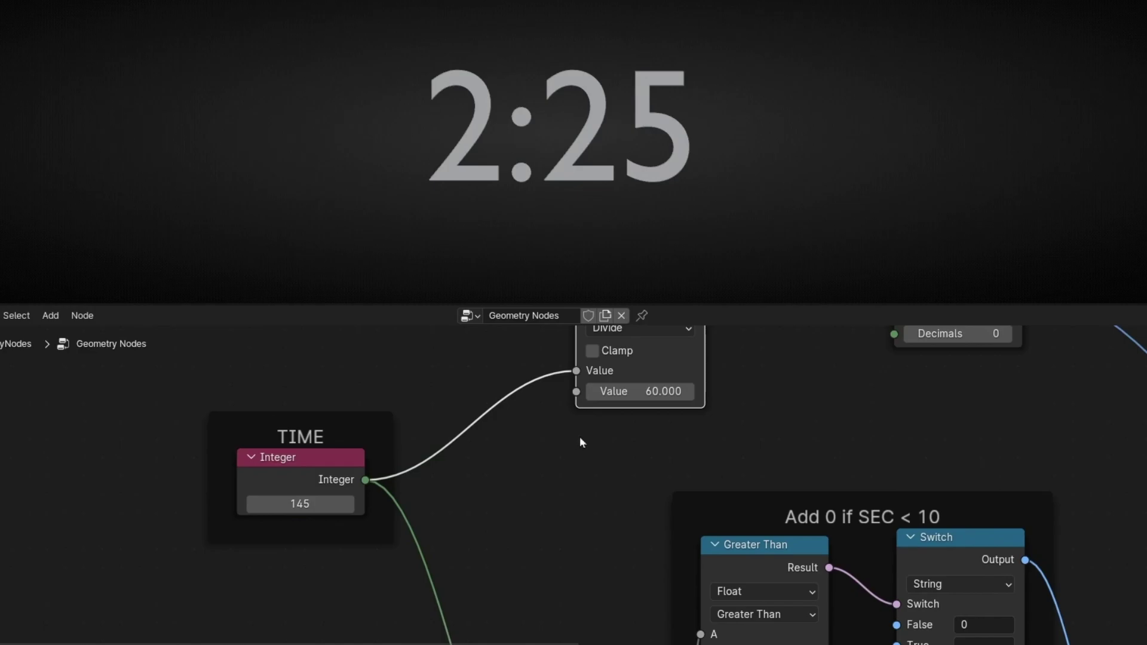
- Set the TIME integer to 31 to check the minutes rounding past half a minute
middle_click_drag(582, 443, 508, 499)
left_click(235, 560)
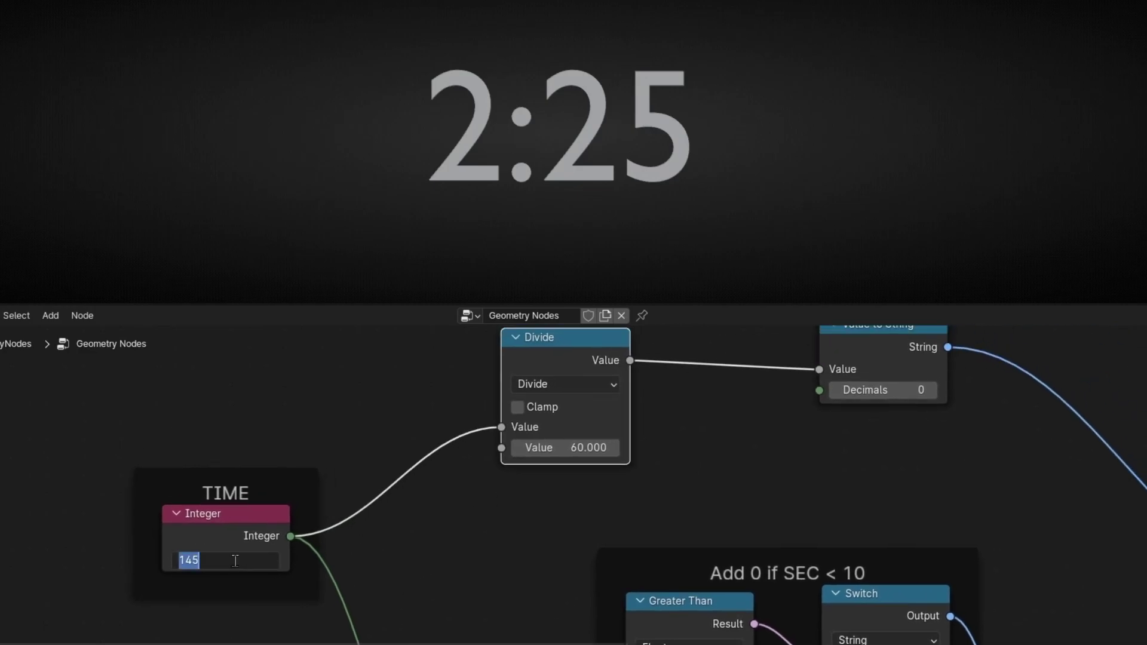
type("31")
key("Return")
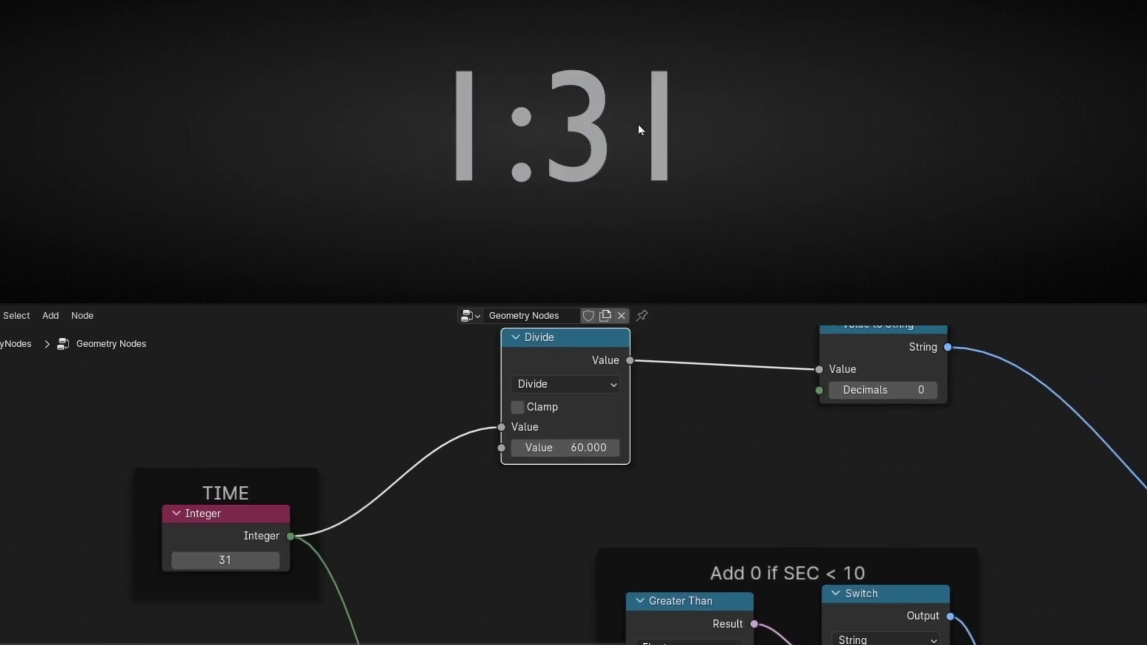
- Make room before the upper Value to String node and insert a duplicate of the Divide node between them
middle_click_drag(666, 390, 380, 412)
left_click_drag(602, 377, 709, 377)
left_click(264, 375)
key("shift+d")
left_click(482, 358)
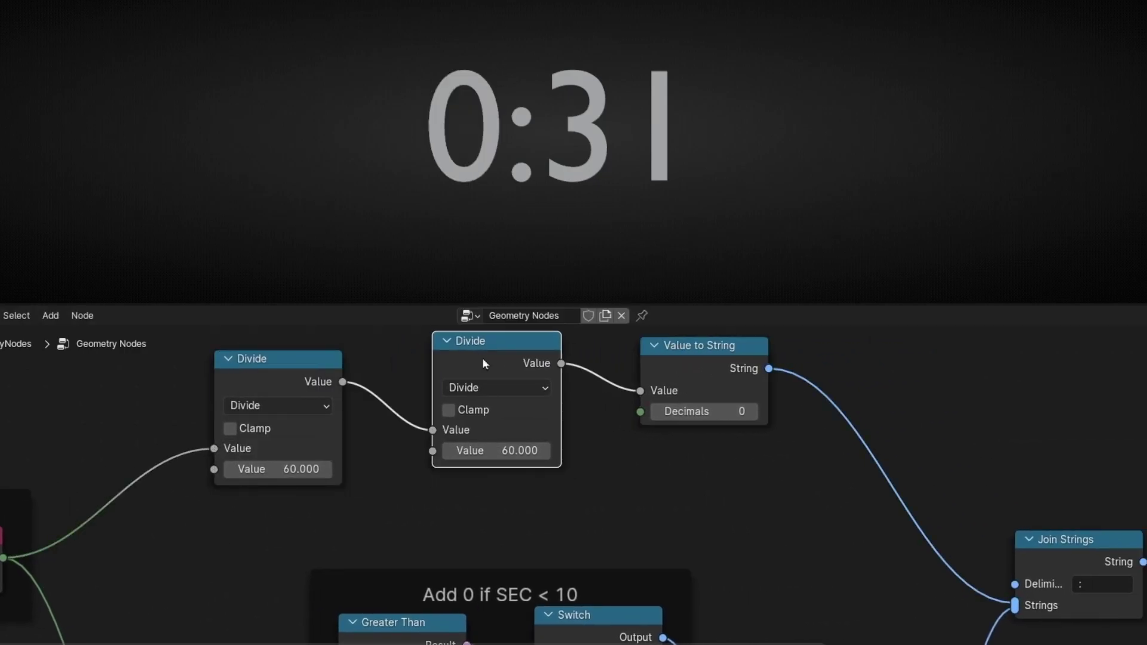
- Try the Round operation on the duplicated Math node, then switch it to Floor
left_click(500, 389)
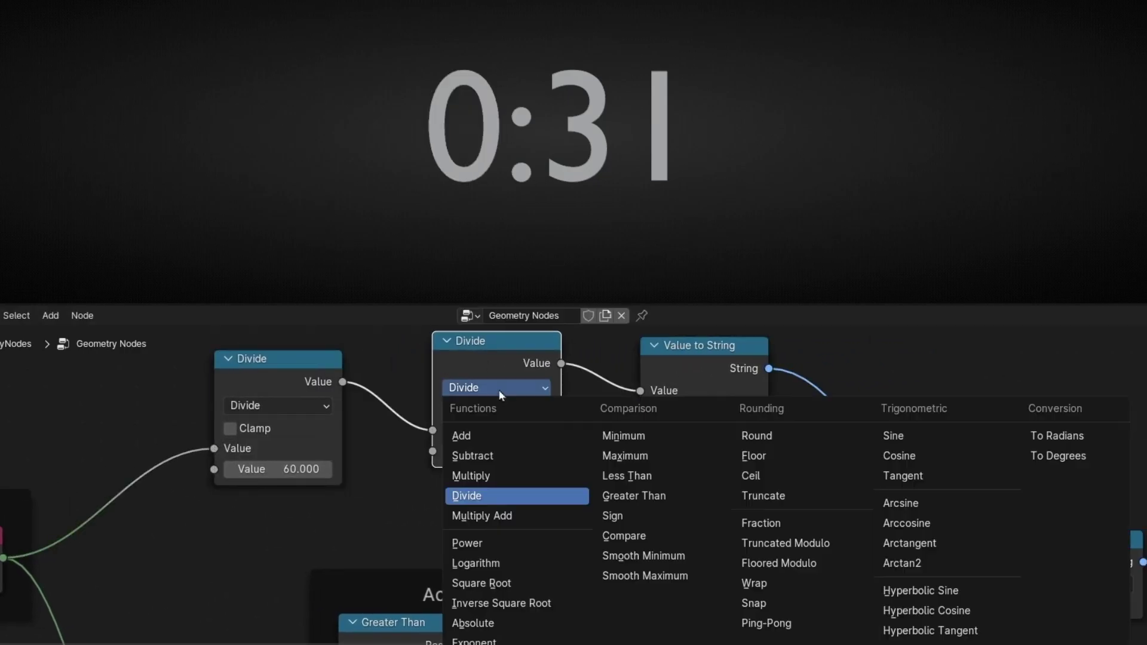
left_click(778, 439)
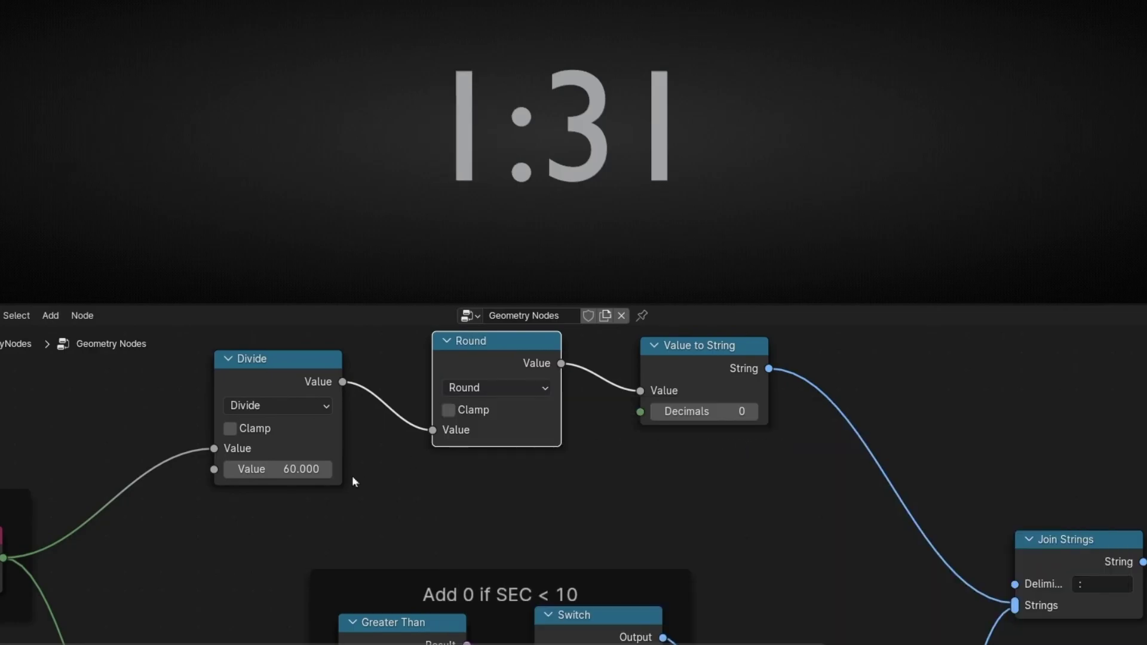
left_click(490, 388)
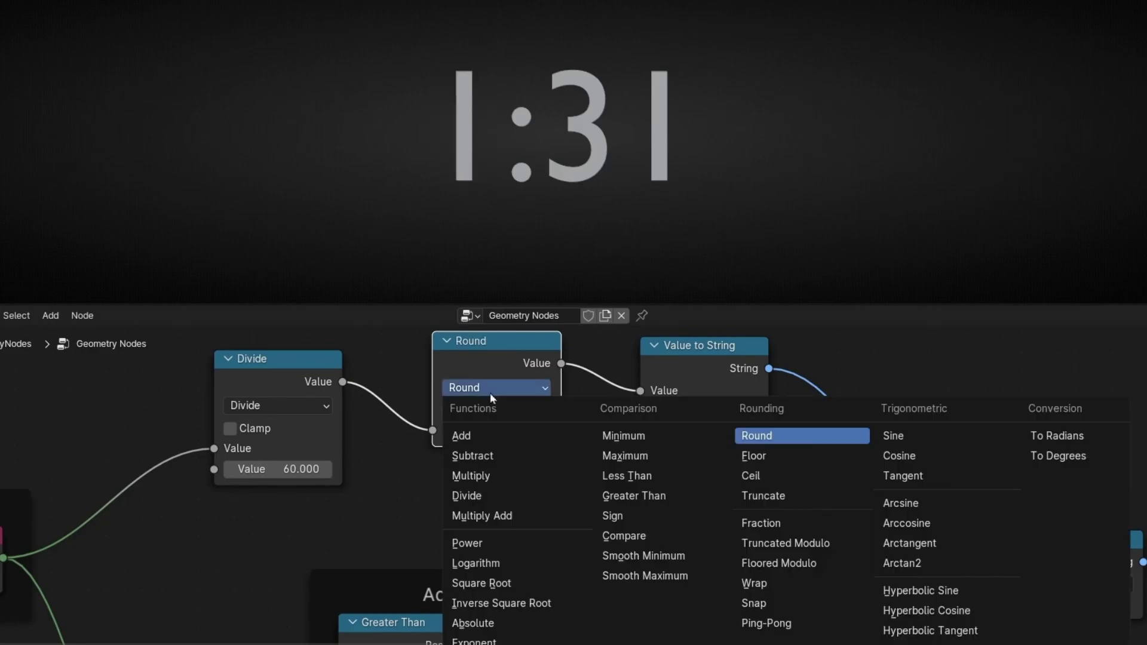
left_click(739, 457)
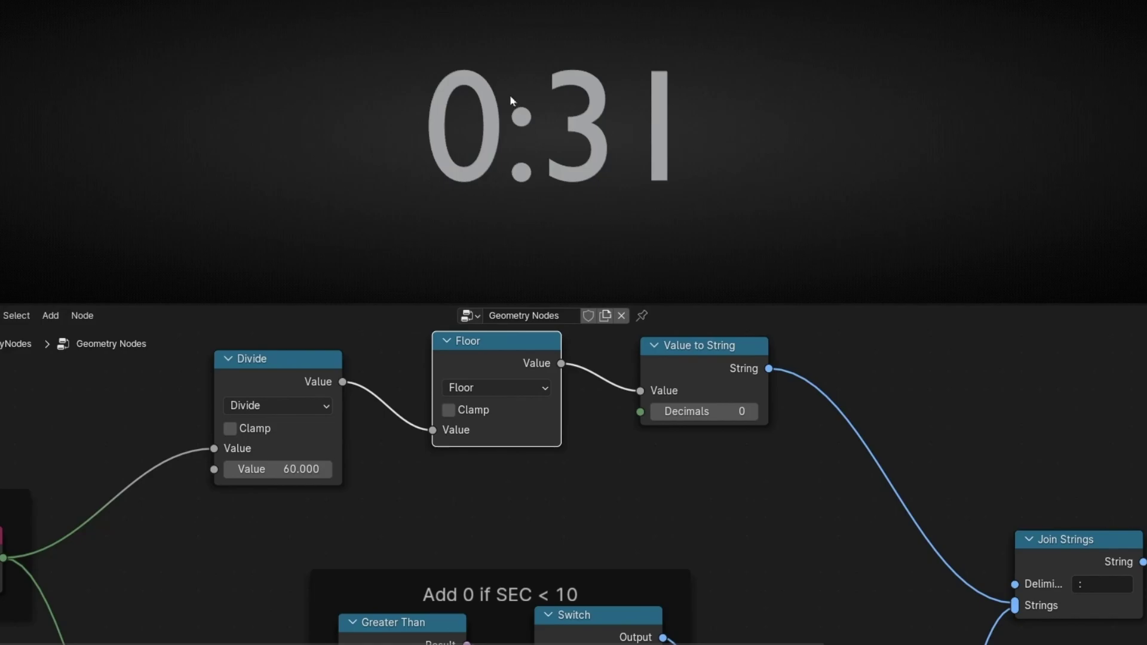
- Step the TIME integer up one at a time to 60 to test the floored minutes
middle_click_drag(402, 495, 535, 434)
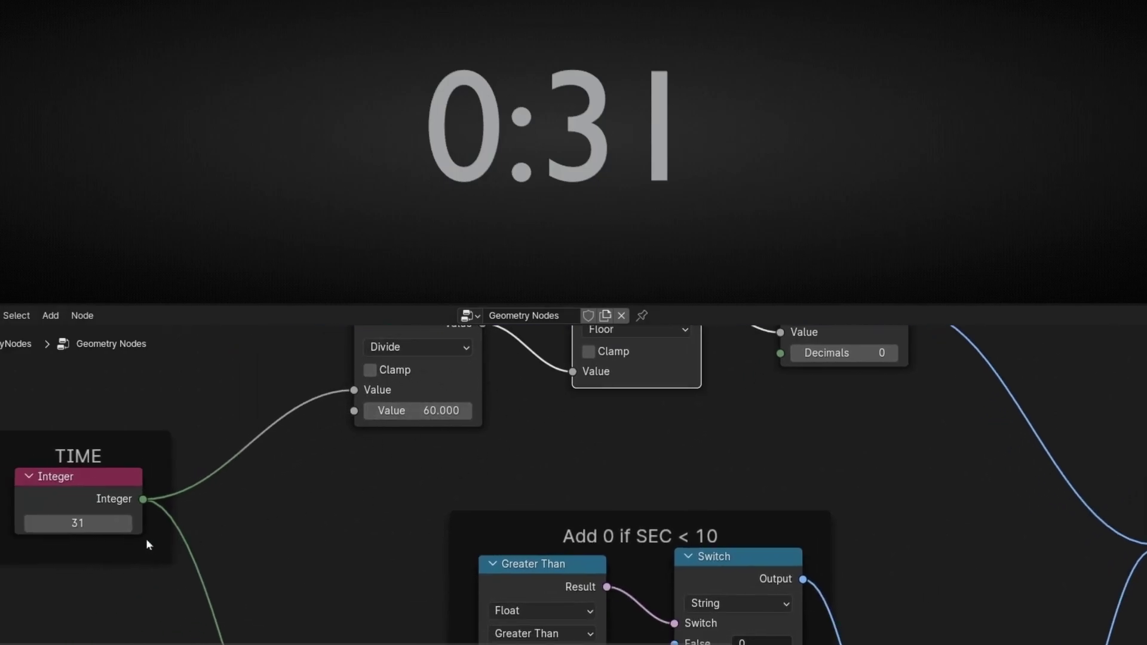
left_click(126, 526)
left_click(126, 527)
left_click(125, 526)
left_click(126, 527)
double_click(125, 527)
left_click(125, 527)
left_click(125, 526)
double_click(125, 526)
triple_click(126, 525)
triple_click(126, 524)
double_click(127, 524)
double_click(126, 524)
triple_click(126, 524)
left_click(126, 524)
left_click(126, 524)
left_click(126, 524)
left_click(126, 524)
left_click(126, 524)
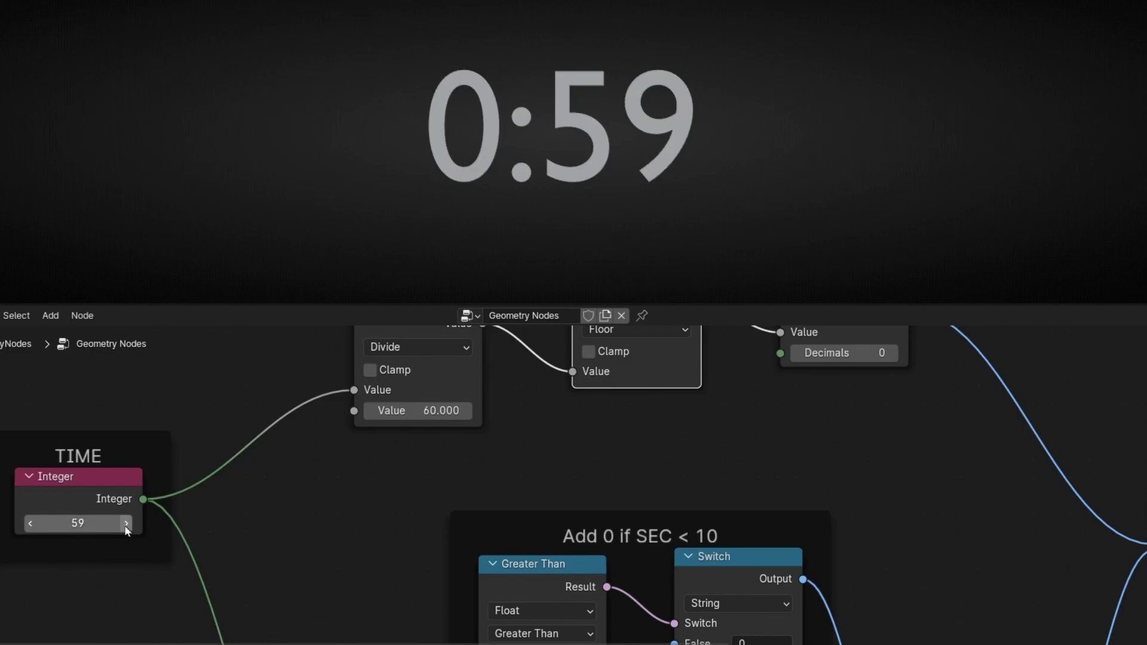
left_click(126, 524)
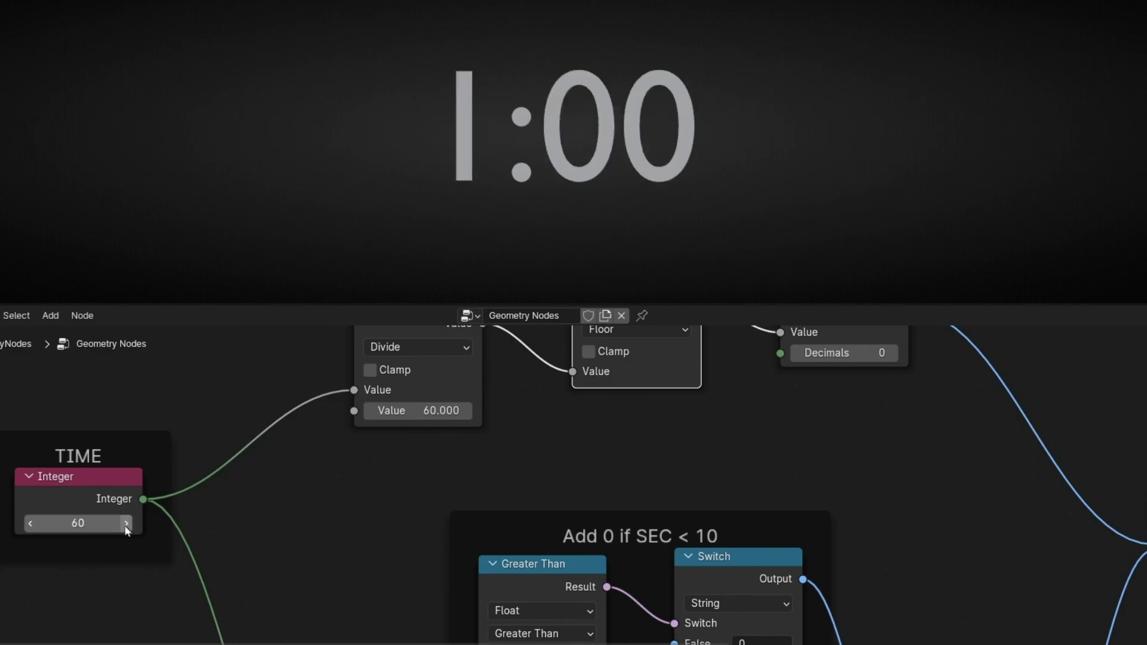
- Set the TIME integer back to 59, then mute and unmute the Floor node to compare the minutes with and without it
middle_click_drag(593, 471, 533, 533)
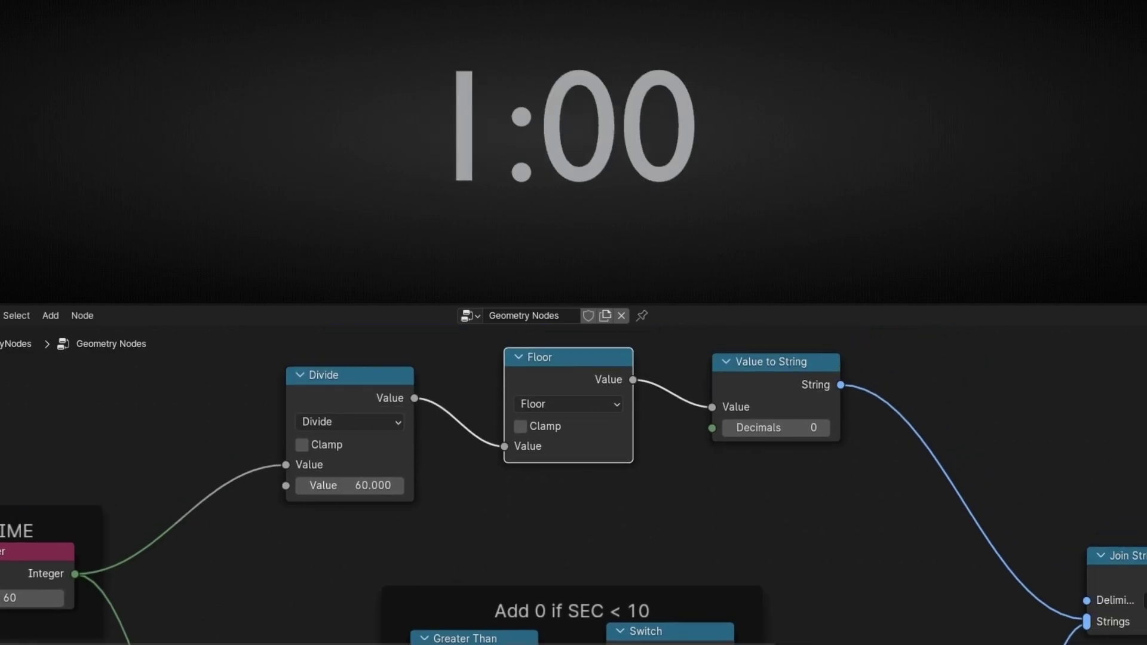
left_click(0, 599)
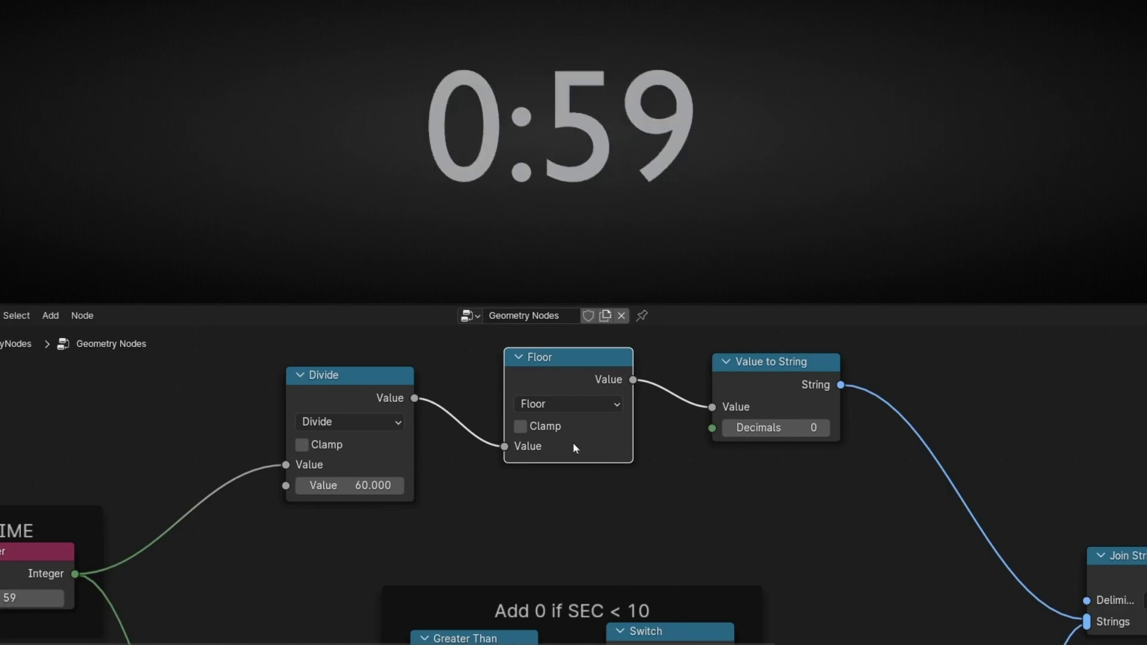
key("m")
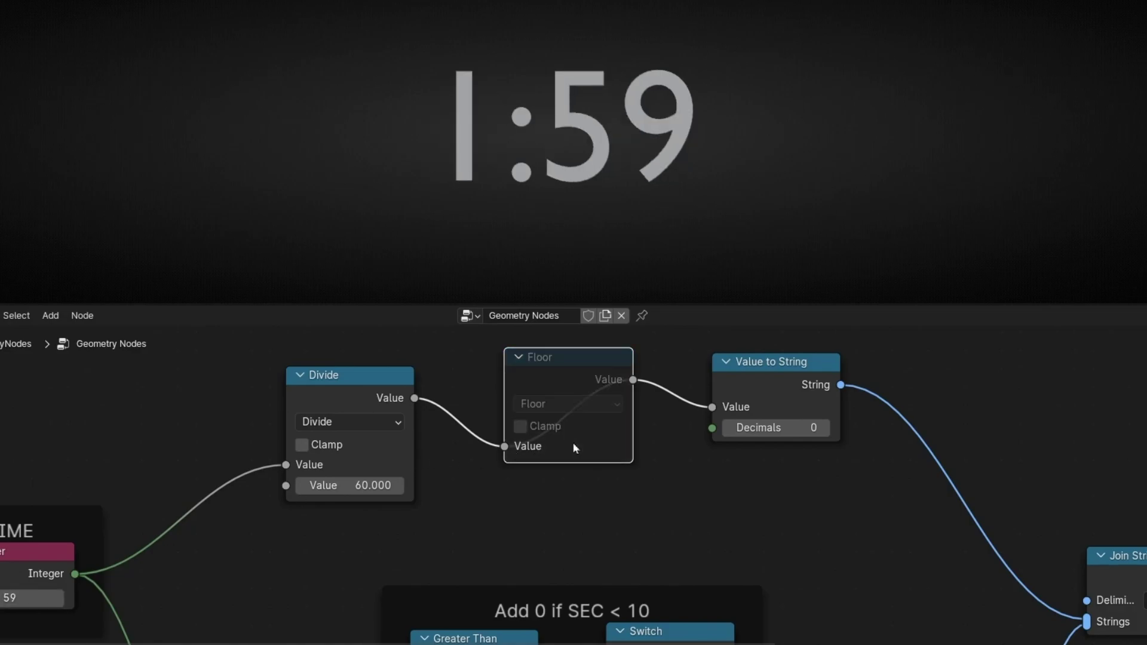
key("m")
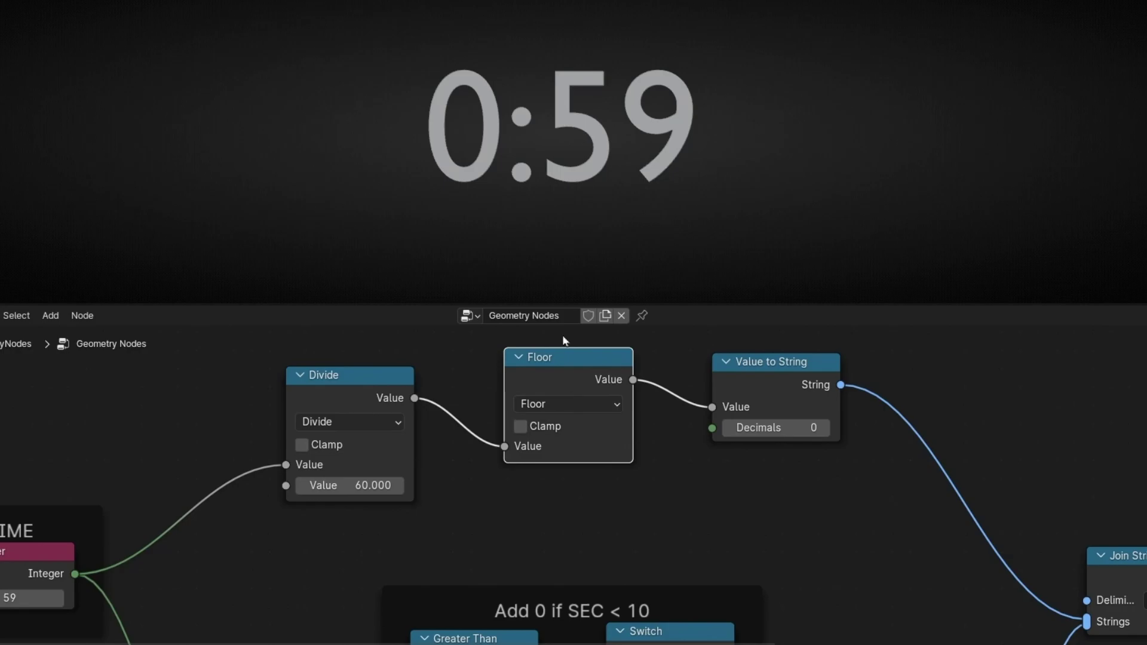
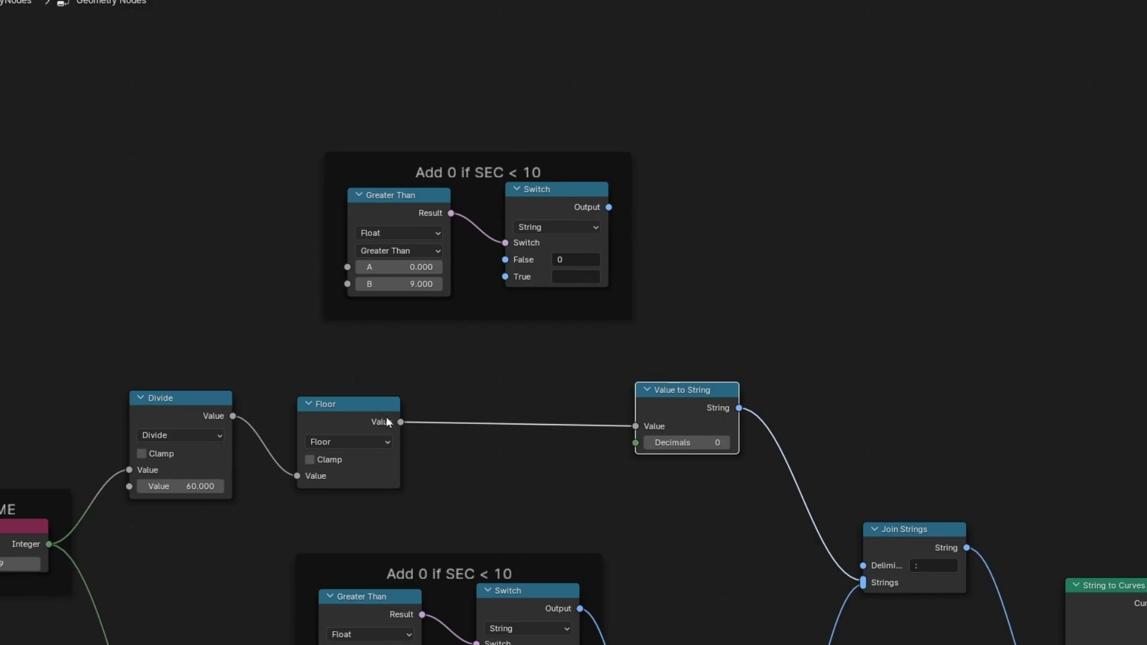
- Link the Floor output to input A of the upper Greater Than node and relabel its frame "Add 0 if MIN < 10"
left_click_drag(400, 422, 348, 267)
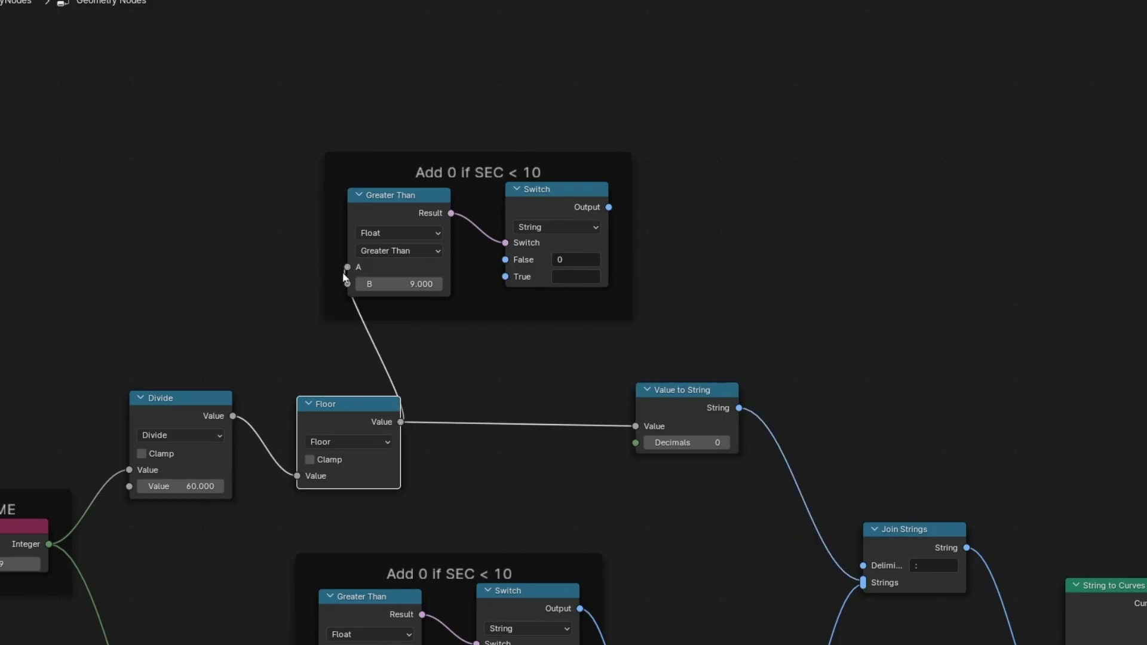
left_click(476, 156)
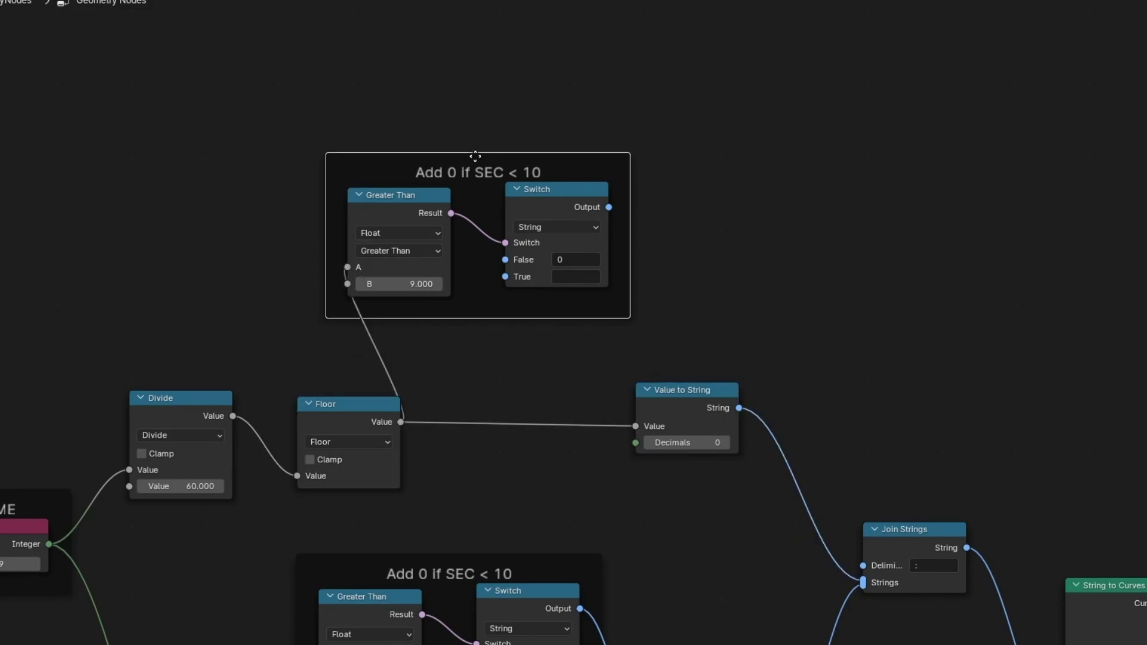
key("F2")
double_click(435, 156)
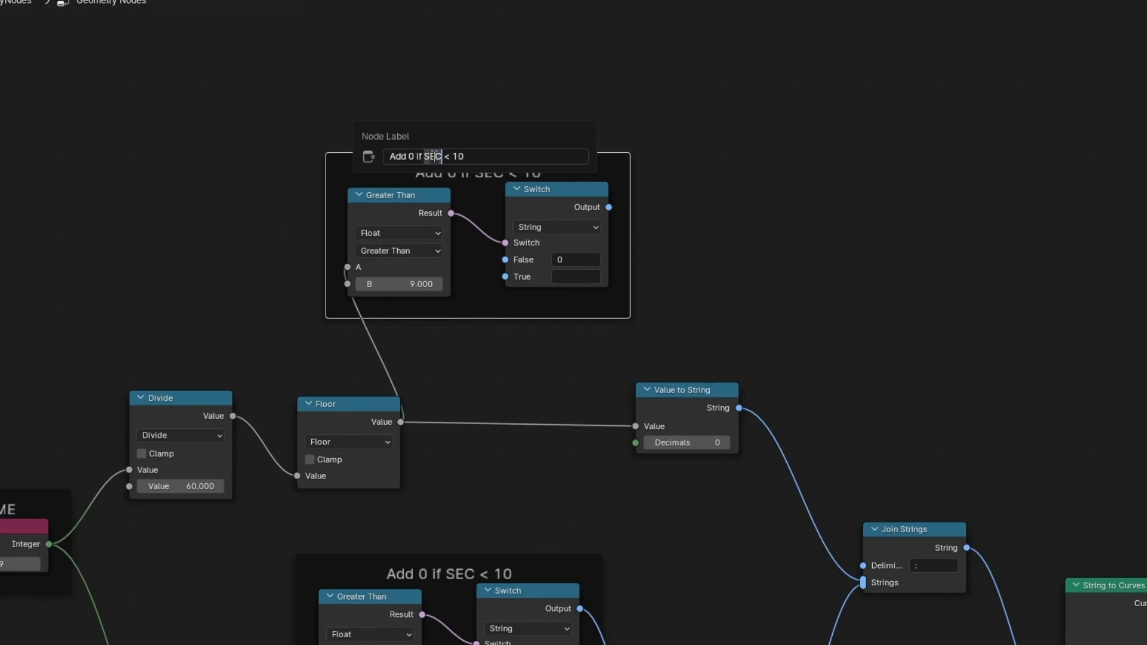
type("MIN")
key("Return")
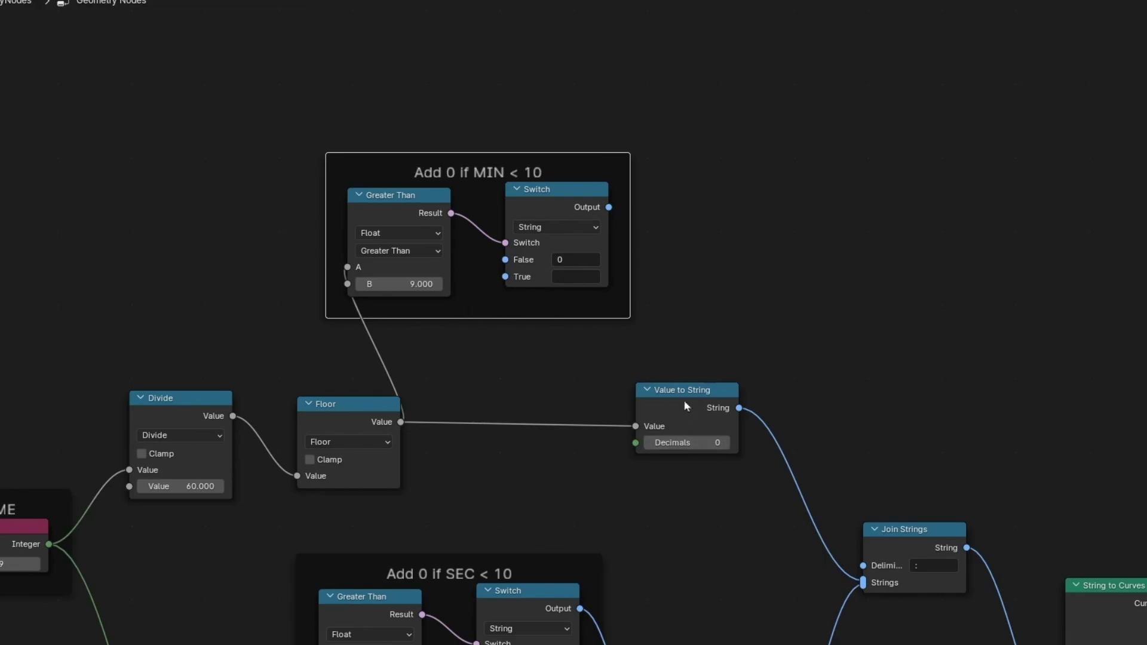
- Move the upper Value to String node closer to Floor and frame it with Divide and Floor under the label MINUTES
left_click_drag(682, 400, 529, 413)
left_click_drag(217, 368, 538, 502)
key("ctrl+j")
key("F2")
type("MINUTES")
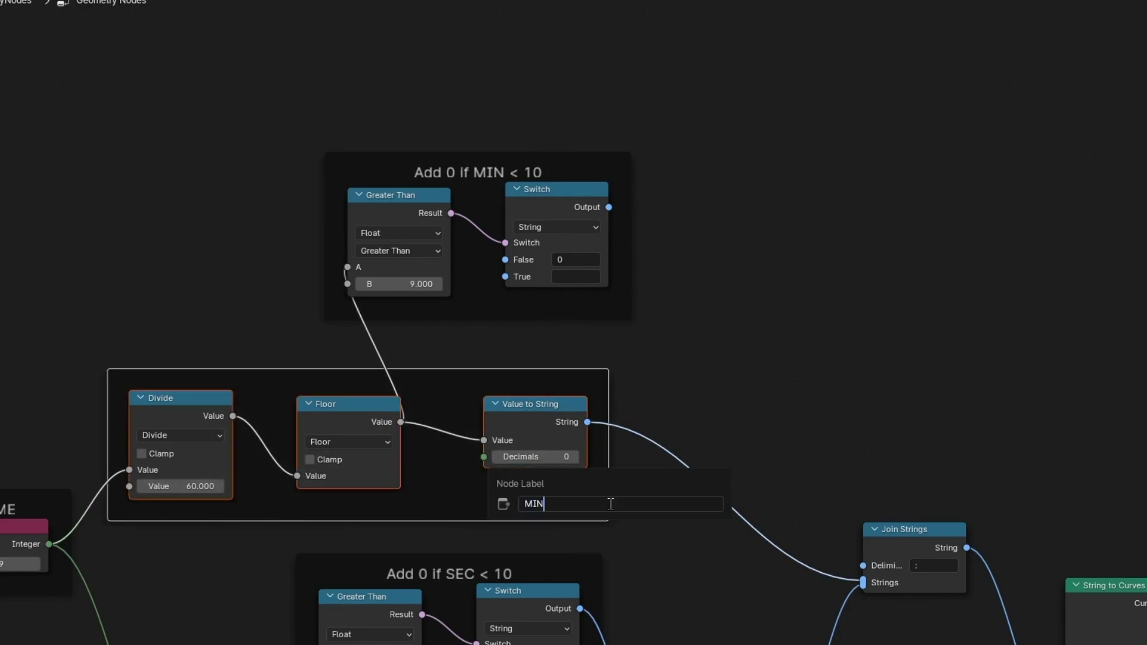
key("Return")
- Disconnect the MINUTES Value to String node from the colon Join Strings node and place a duplicate of that Join Strings beside the MIN frame
scroll(834, 490, "down", 1)
middle_click_drag(835, 490, 573, 478)
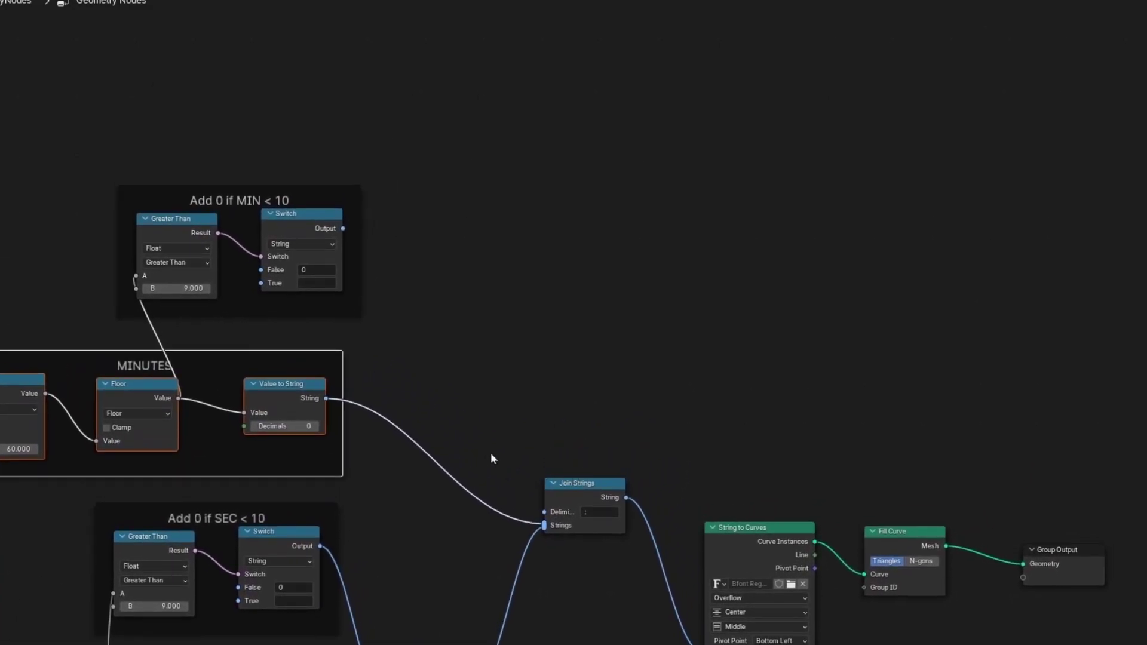
left_click(577, 485)
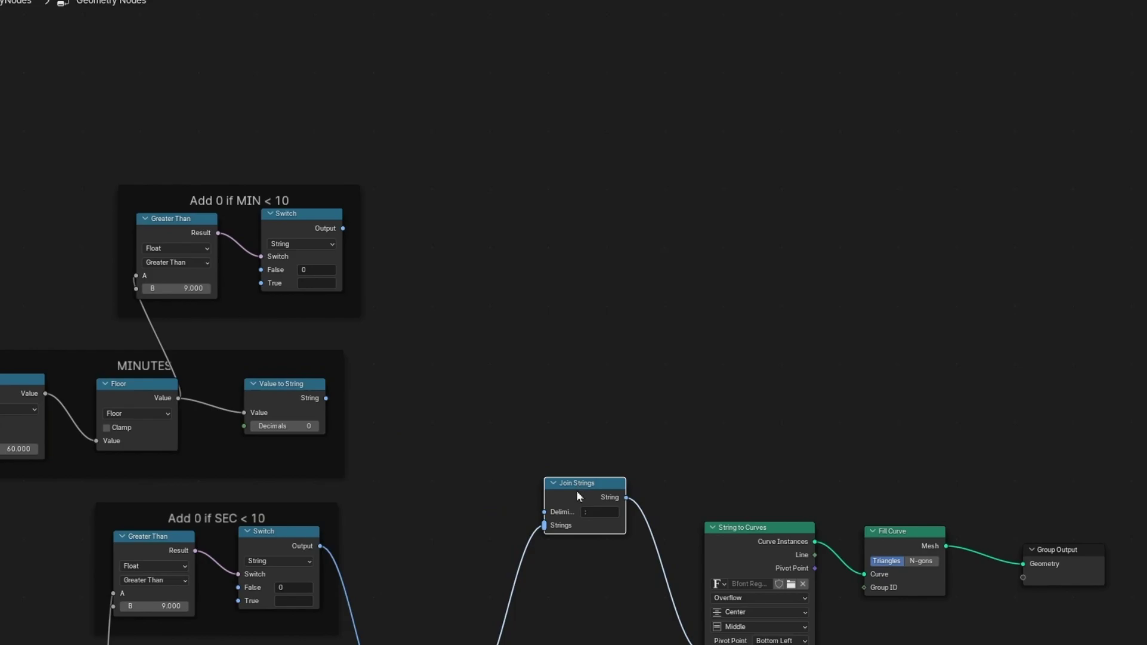
key("shift+d")
left_click(474, 274)
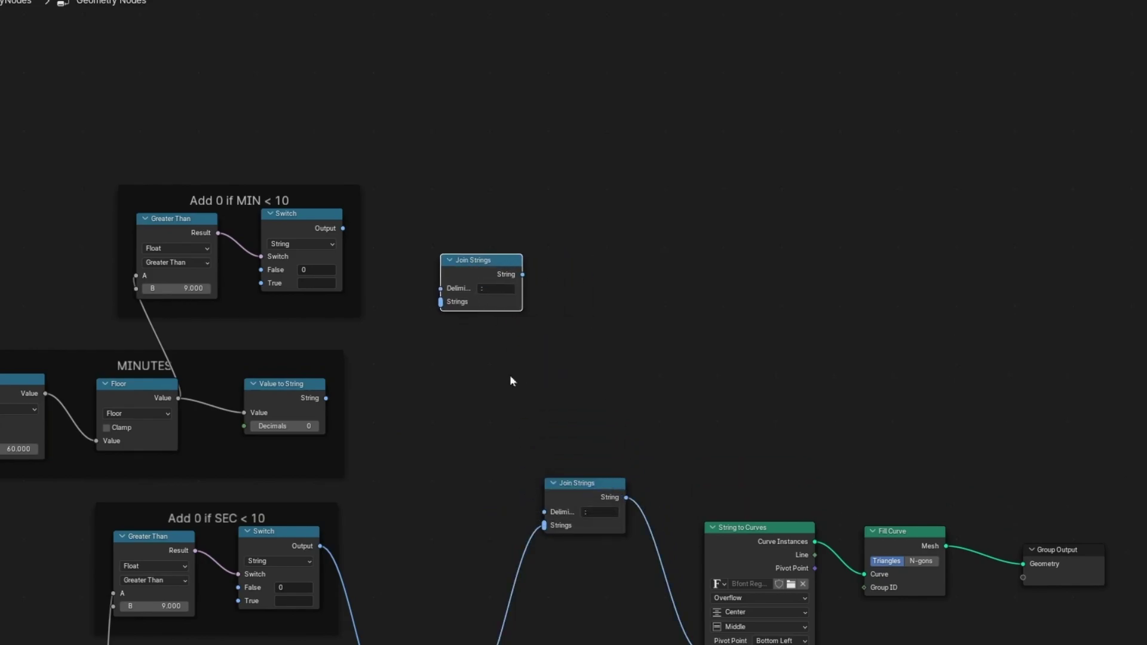
- Link the MINUTES Value to String output and the "Add 0 if MIN < 10" Switch output to the unconnected Join Strings node's Strings input
left_click_drag(594, 492, 619, 458)
left_click_drag(483, 262, 471, 309)
scroll(376, 369, "up", 3)
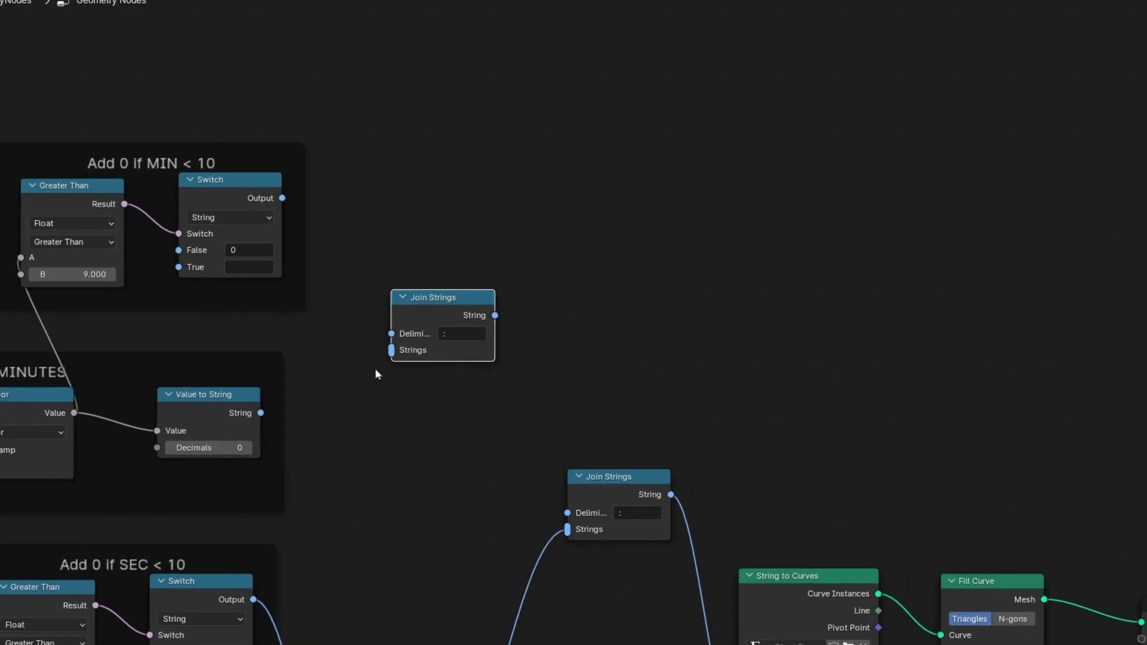
scroll(375, 369, "up", 1)
middle_click_drag(275, 385, 364, 468)
left_click_drag(341, 499, 479, 443)
left_click_drag(364, 266, 481, 431)
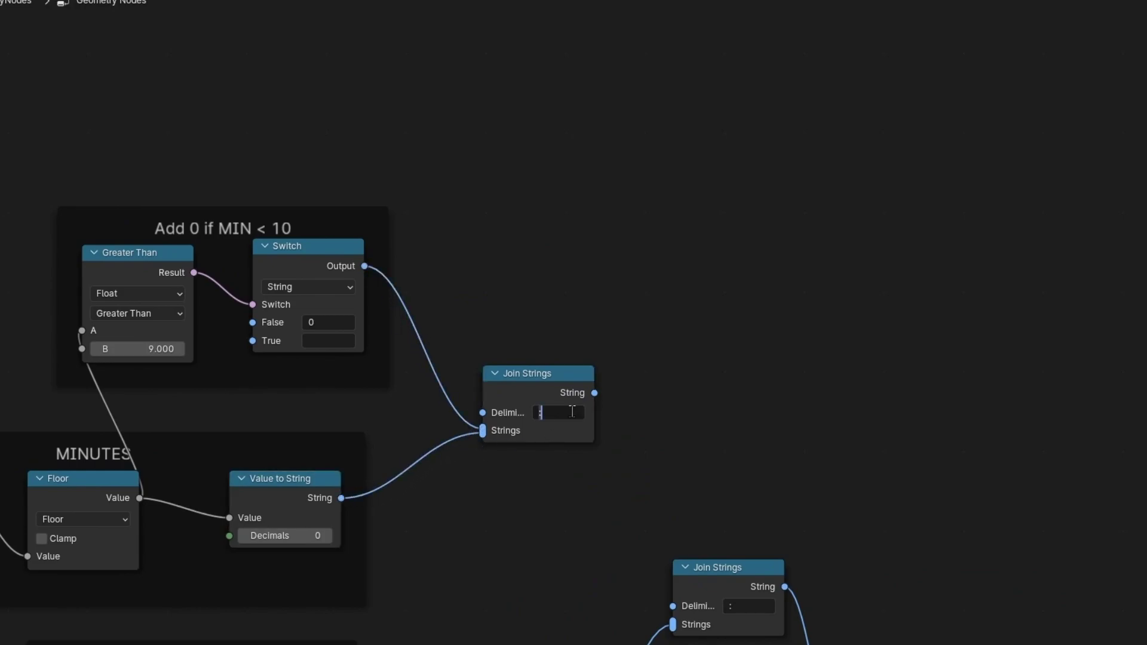
- Clear the minutes Join Strings delimiter and link its String output to the Strings input of the colon Join Strings node
key("BackSpace")
key("Return")
scroll(618, 479, "down", 2)
middle_click_drag(618, 480, 612, 319)
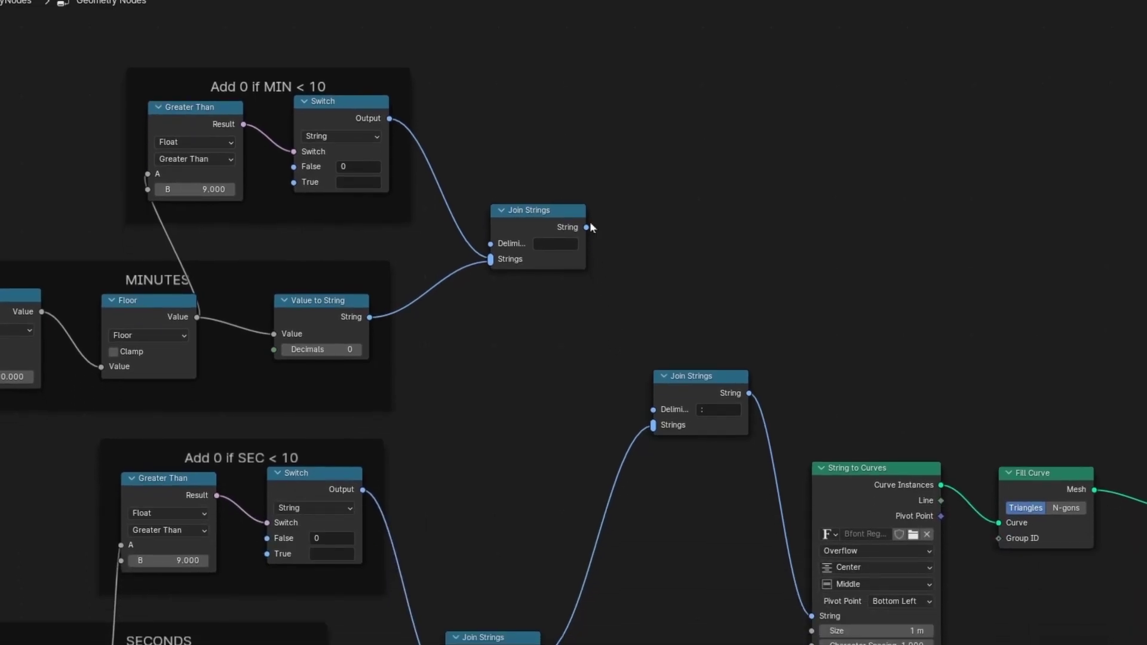
left_click_drag(587, 227, 648, 425)
scroll(575, 482, "down", 1)
middle_click_drag(560, 504, 657, 449)
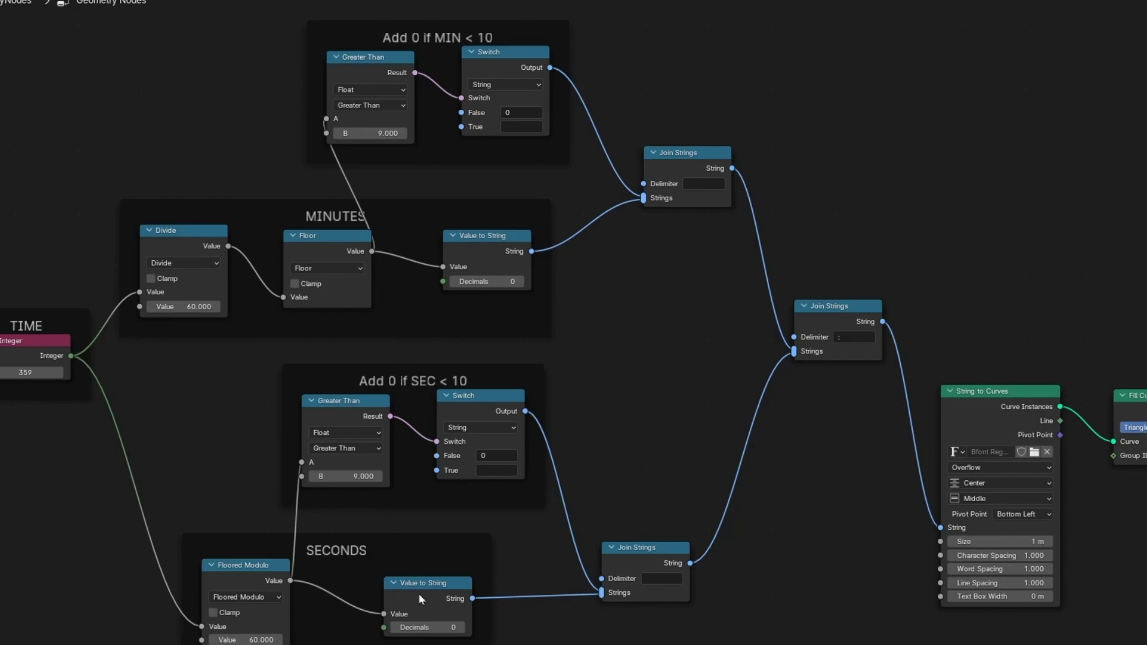
- Move the minutes nodes with their frames and Join Strings upward, and shift the TIME frame away from the branches
middle_click_drag(368, 214, 533, 324)
left_click_drag(257, 119, 866, 367)
key("g")
left_click(854, 304)
left_click_drag(190, 436, 64, 471)
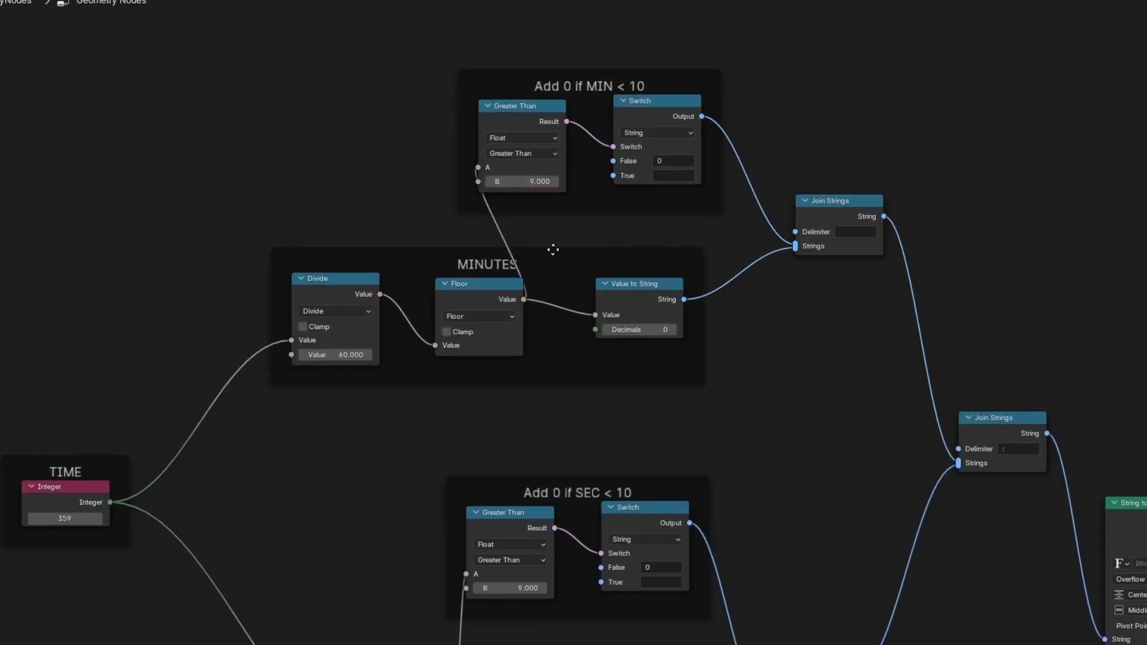
- Move Floor and Value to String closer to Divide in the MINUTES frame, and bring the minutes Join Strings node slightly nearer
left_click_drag(478, 284, 434, 283)
left_click_drag(639, 289, 542, 290)
left_click_drag(841, 203, 802, 218)
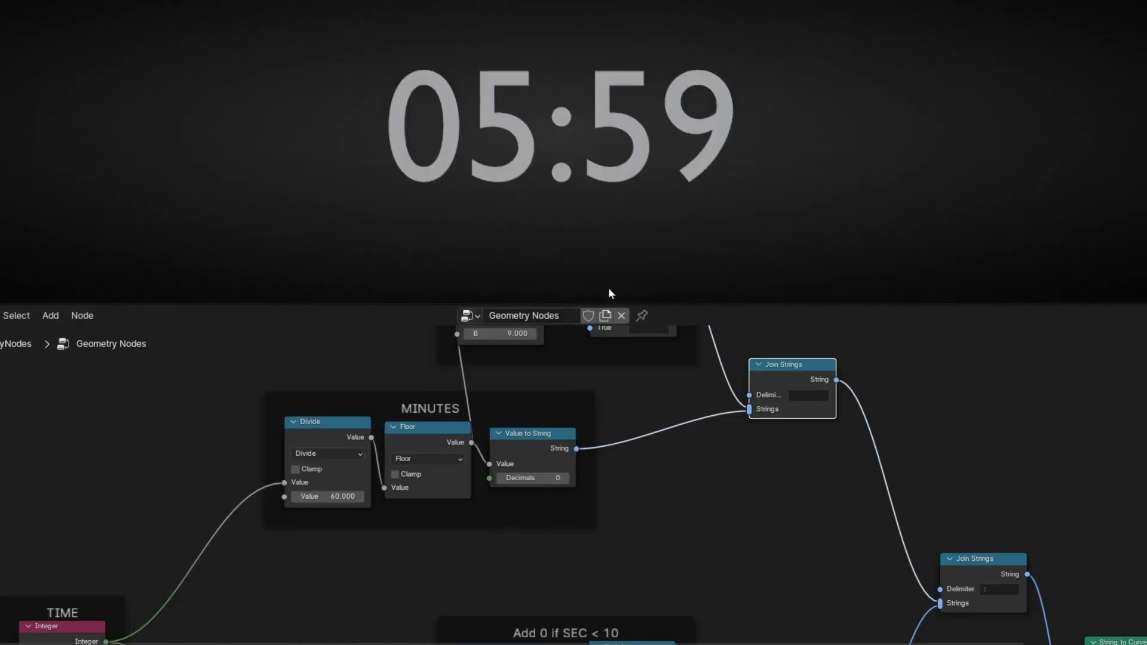
- Examine the complete node tree and the Greater Than and Switch settings that pad the minutes
scroll(531, 486, "down", 5)
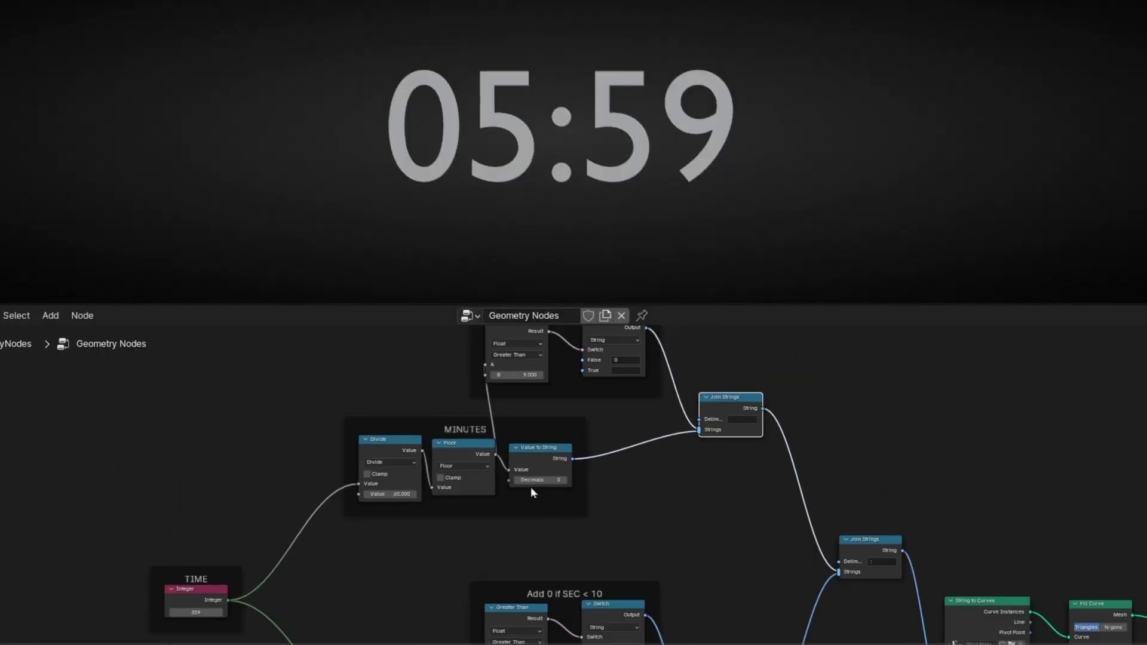
scroll(520, 464, "down", 1)
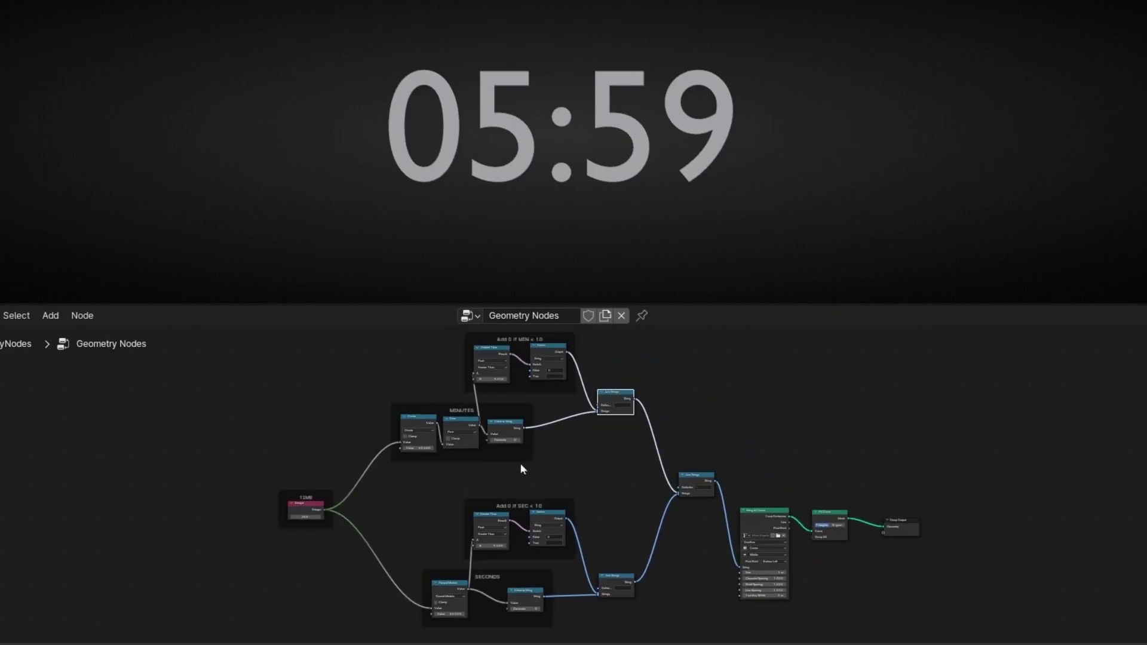
scroll(519, 445, "up", 10)
middle_click_drag(452, 333, 445, 425)
scroll(483, 460, "up", 6)
middle_click_drag(483, 460, 549, 536)
middle_click_drag(420, 576, 449, 593)
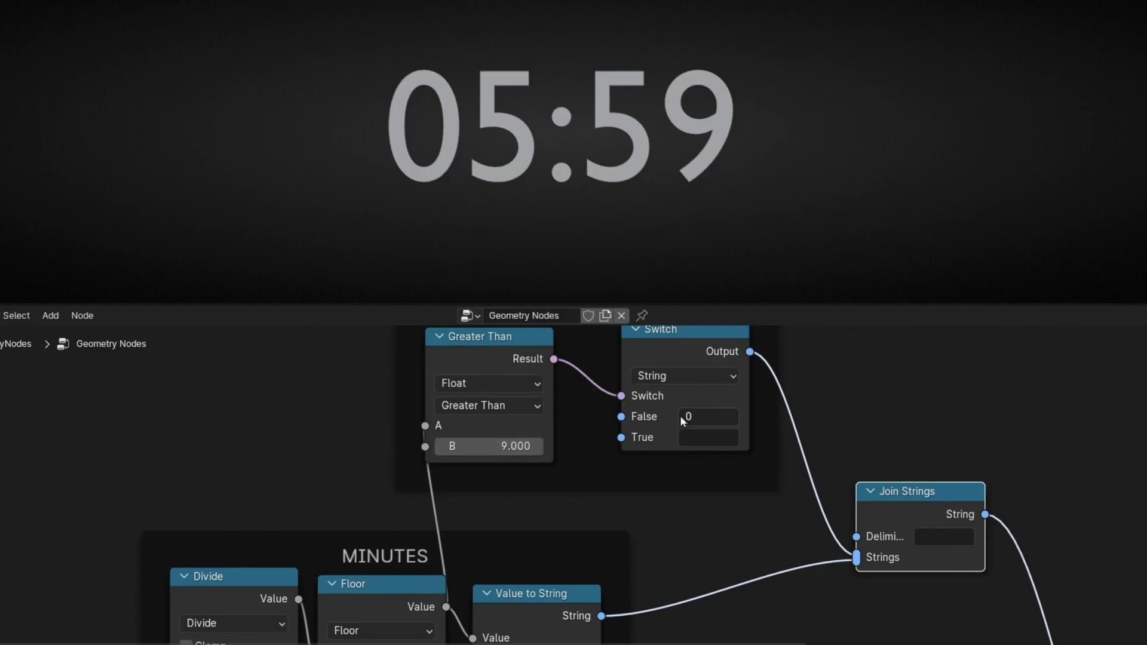
- Scrub the TIME integer up to 574 and on to 1048 to test the minutes padding below and above 10
middle_click_drag(385, 434, 638, 243)
middle_click_drag(189, 540, 385, 399)
left_click_drag(332, 586, 462, 586)
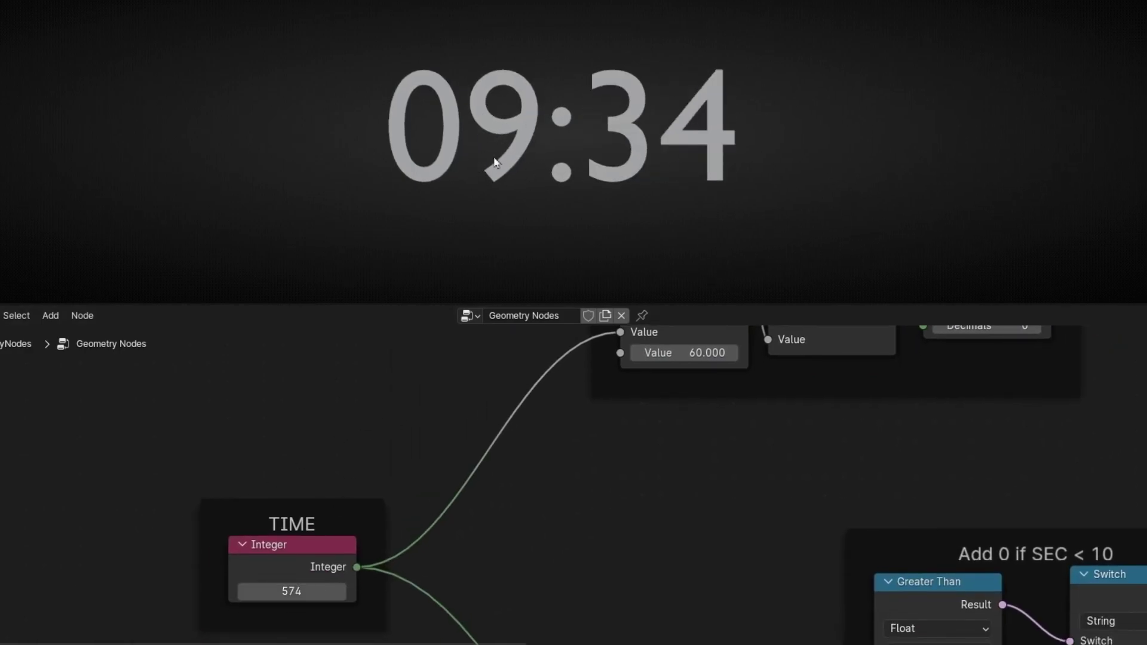
left_click_drag(295, 591, 579, 592)
middle_click_drag(176, 589, 178, 540)
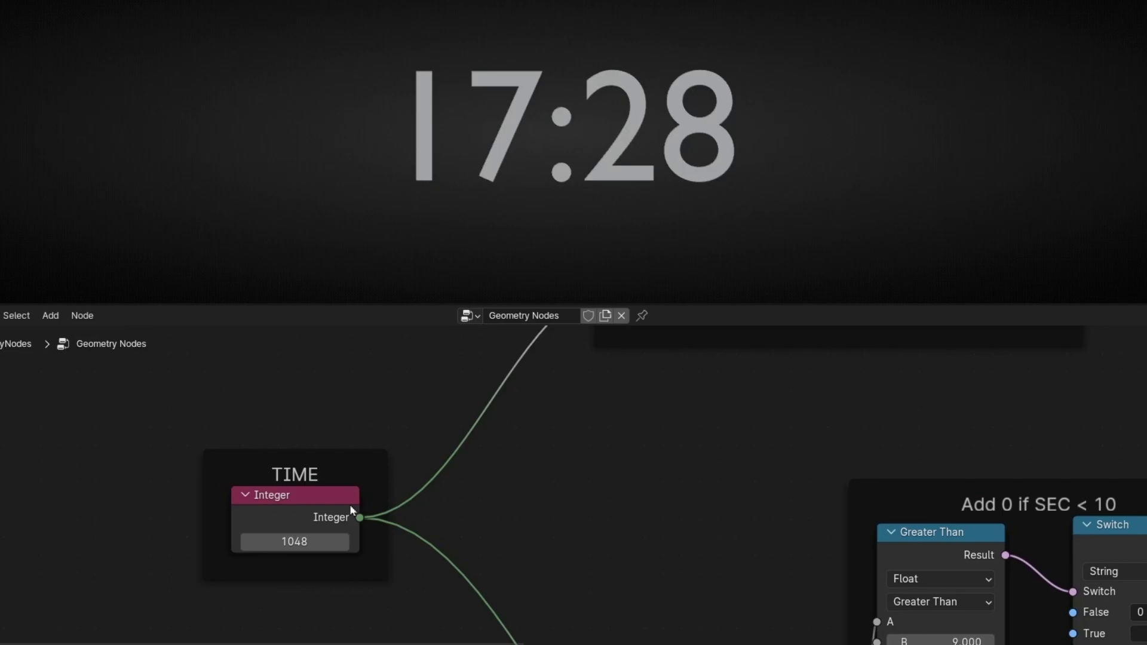
- Test the timer by setting the TIME integer to 60, then to 600, and scrubbing it onward from there
left_click(300, 547)
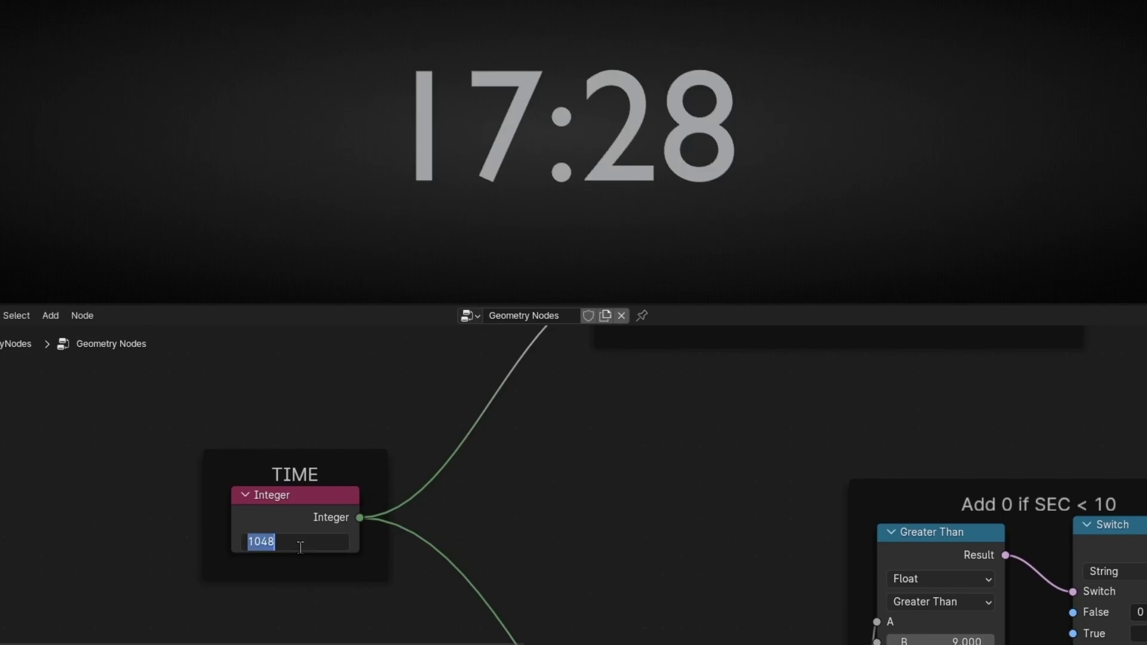
type("60")
key("Return")
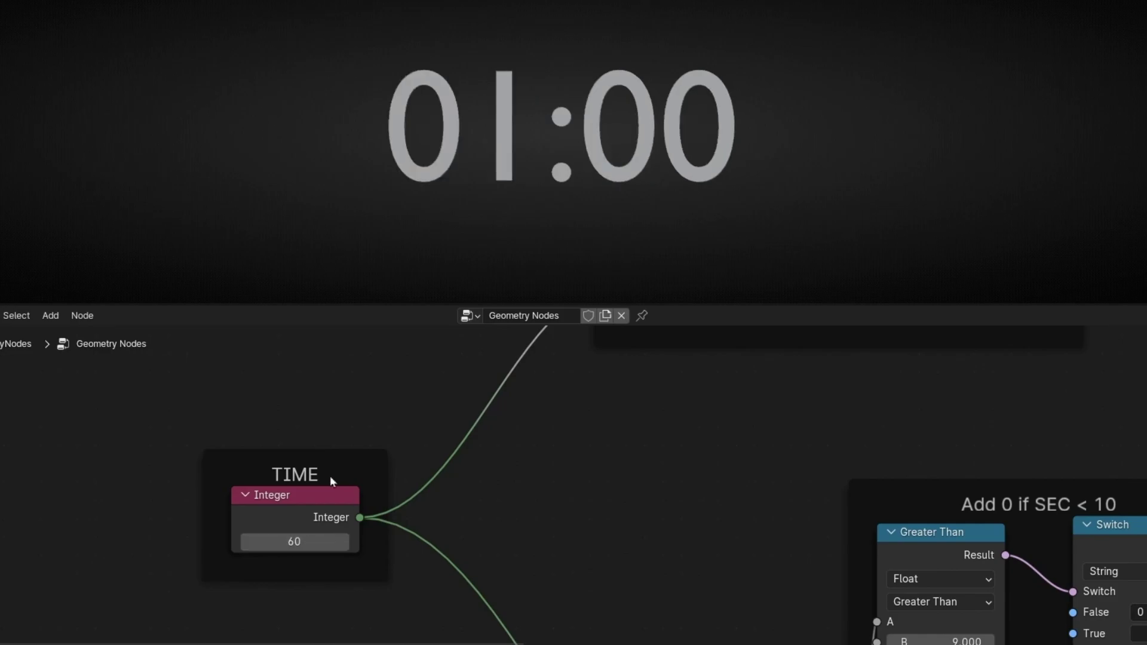
double_click(294, 536)
type("60")
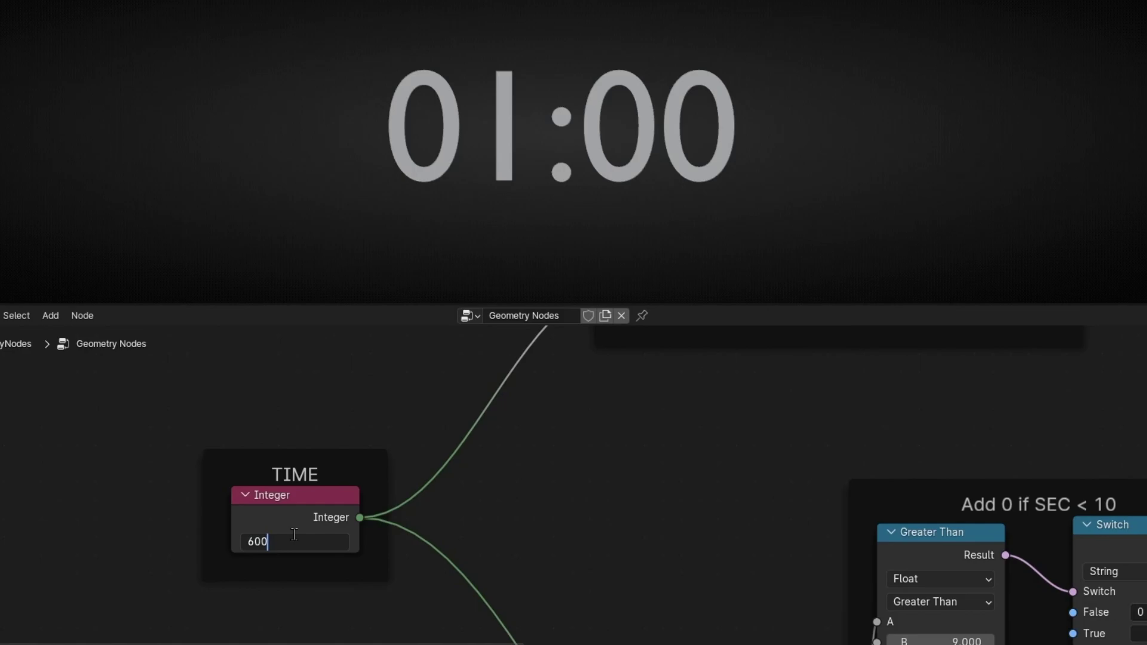
type("0")
key("Return")
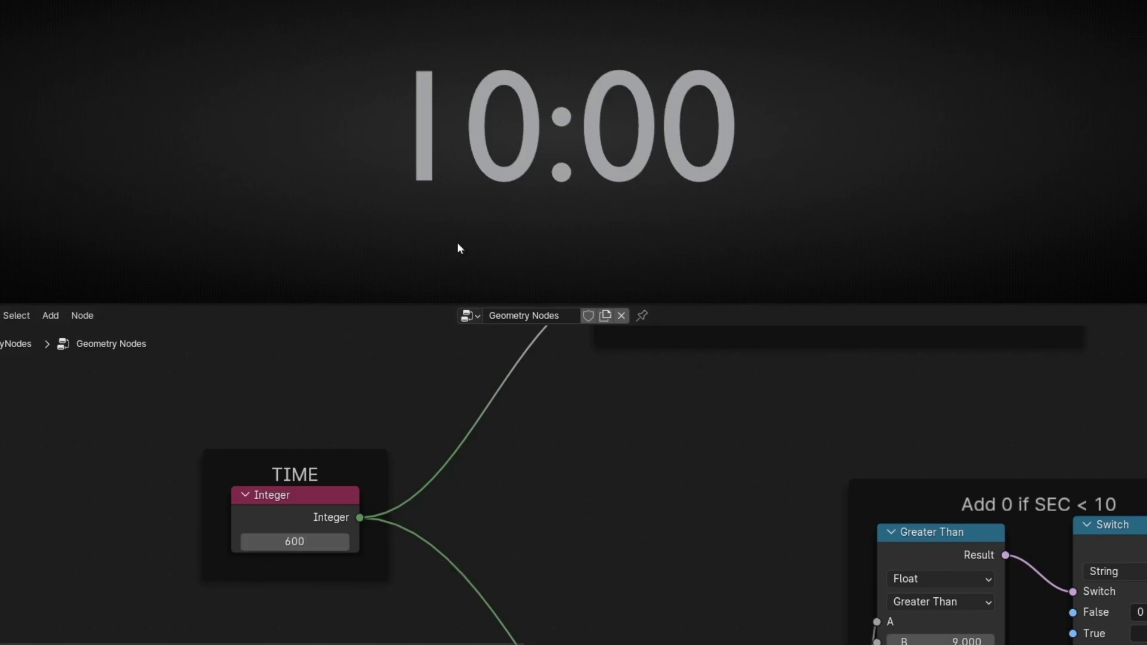
left_click_drag(295, 542, 485, 541)
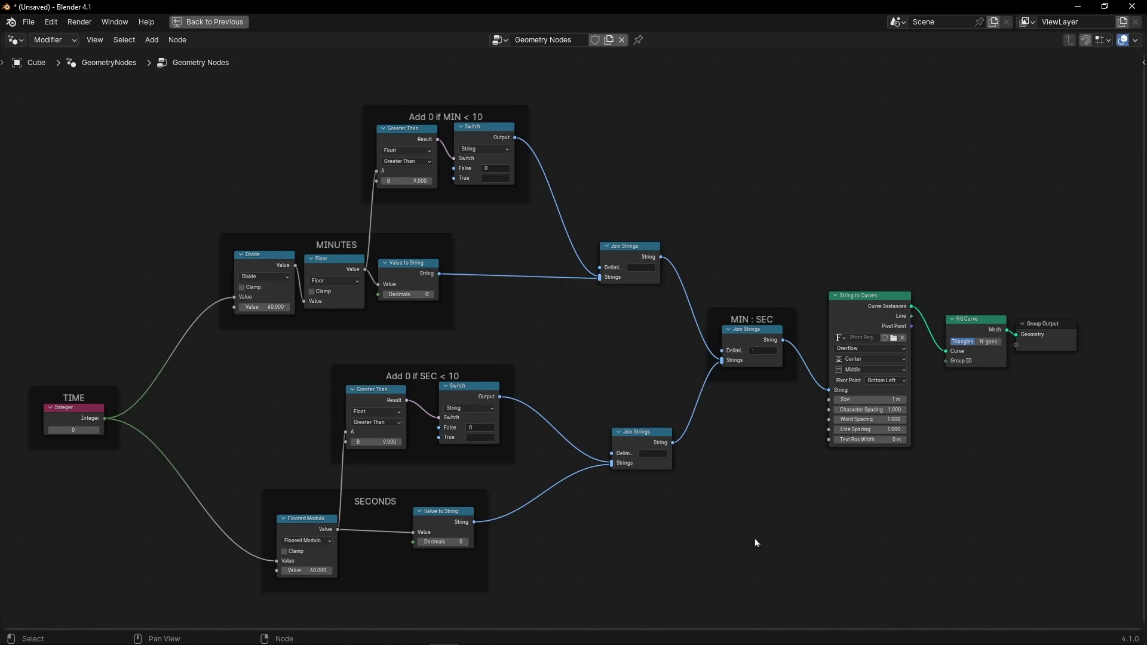
- Restore the maximized node editor to the split layout and fit the node tree from TIME to Group Output beneath the viewport
key("ctrl+space")
scroll(520, 485, "down", 4)
middle_click_drag(516, 491, 570, 414)
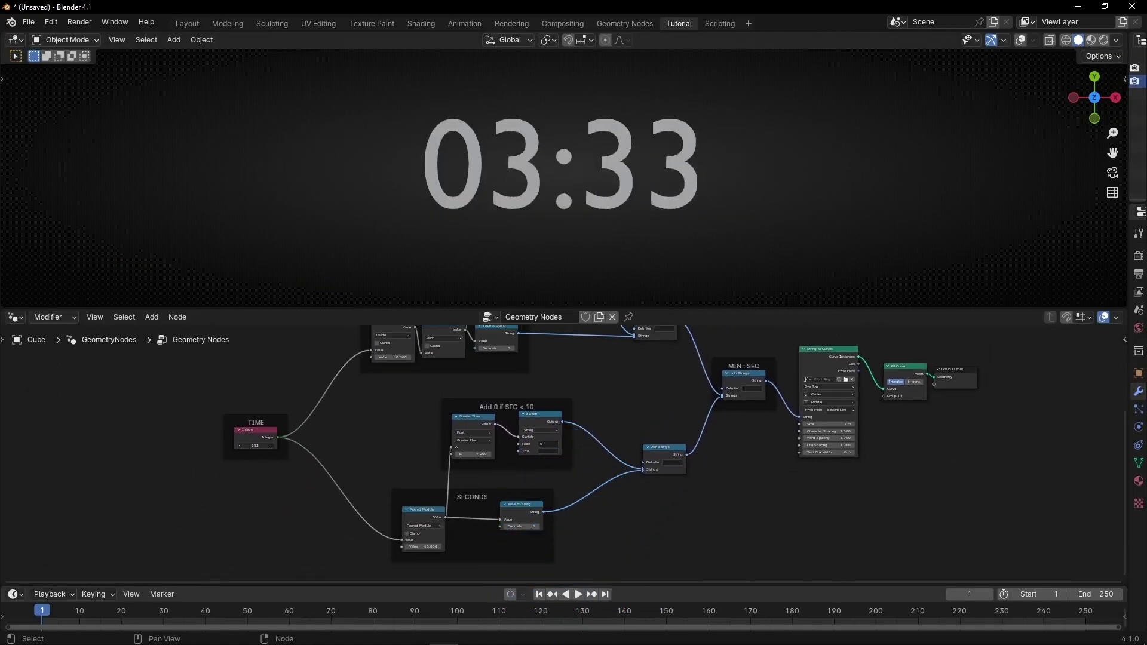